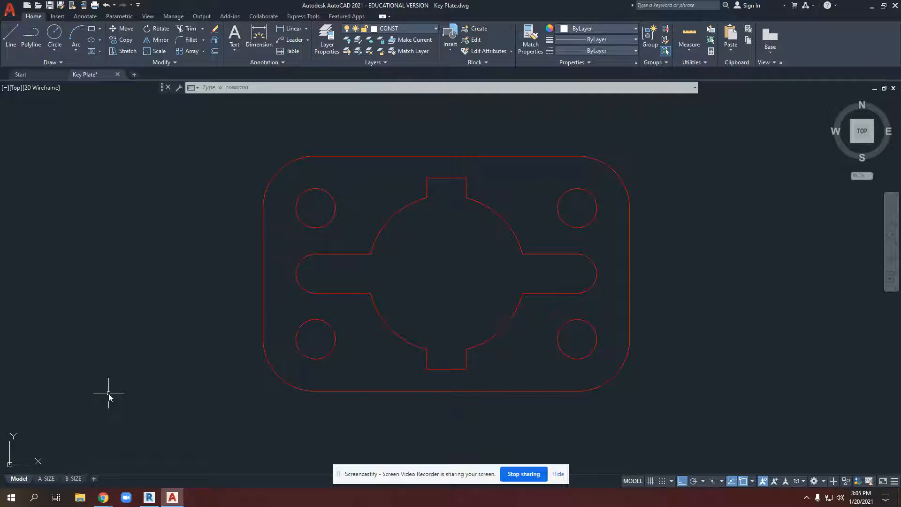
# - Switch to the Key Plate PDF in Chrome, examine the center lines in Fig. 3-58, and return to AutoCAD
pyautogui.click(103, 489)
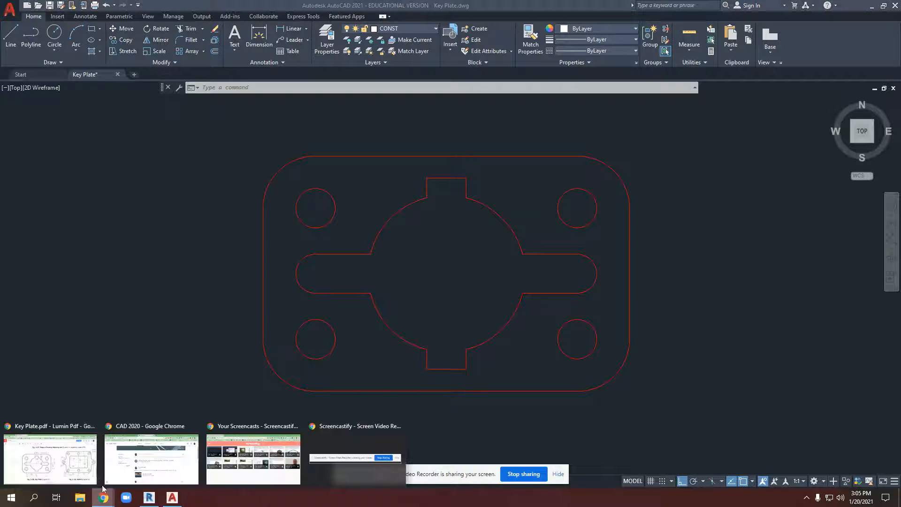
pyautogui.click(50, 457)
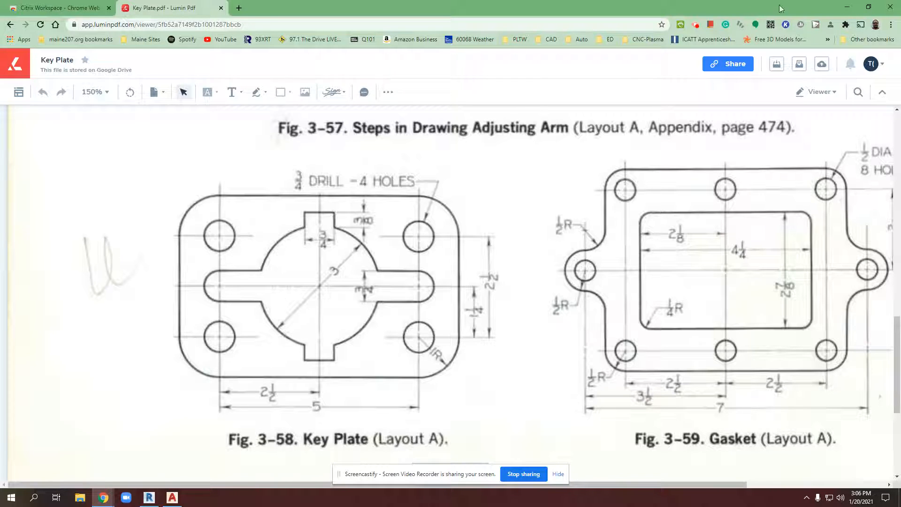
pyautogui.click(847, 6)
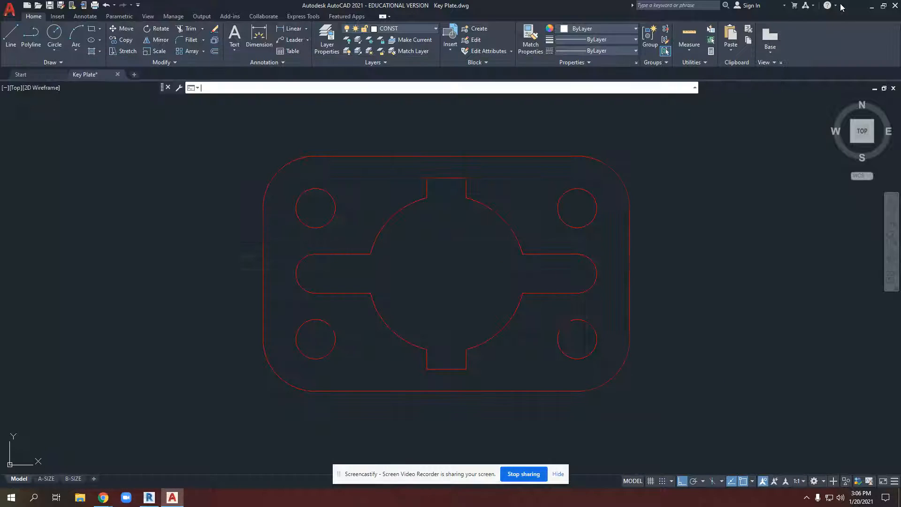
# - Make CEN the current layer
pyautogui.click(405, 27)
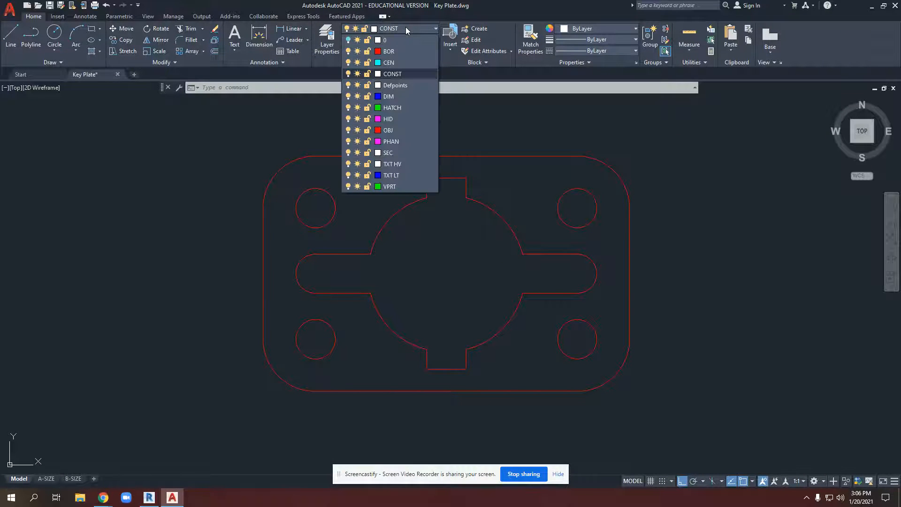
pyautogui.click(392, 63)
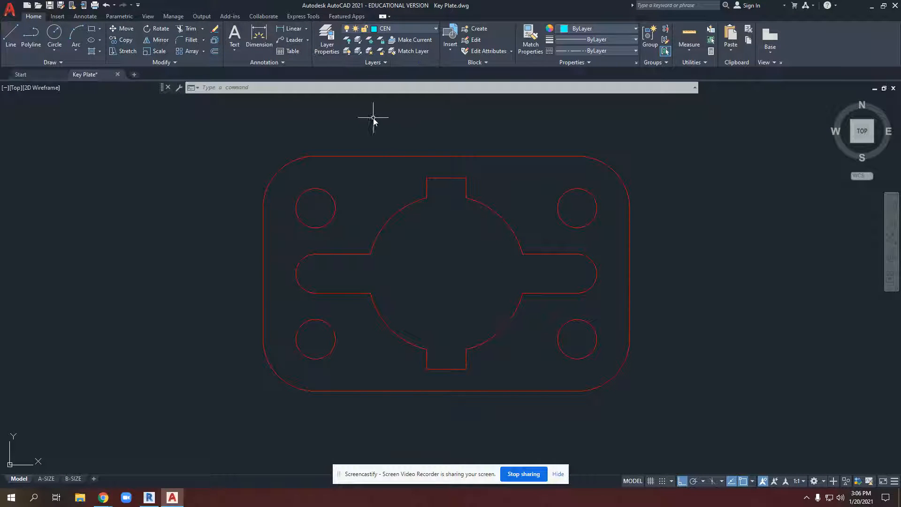
# - Draw a horizontal line joining the arc centers at the two slot ends
pyautogui.click(13, 40)
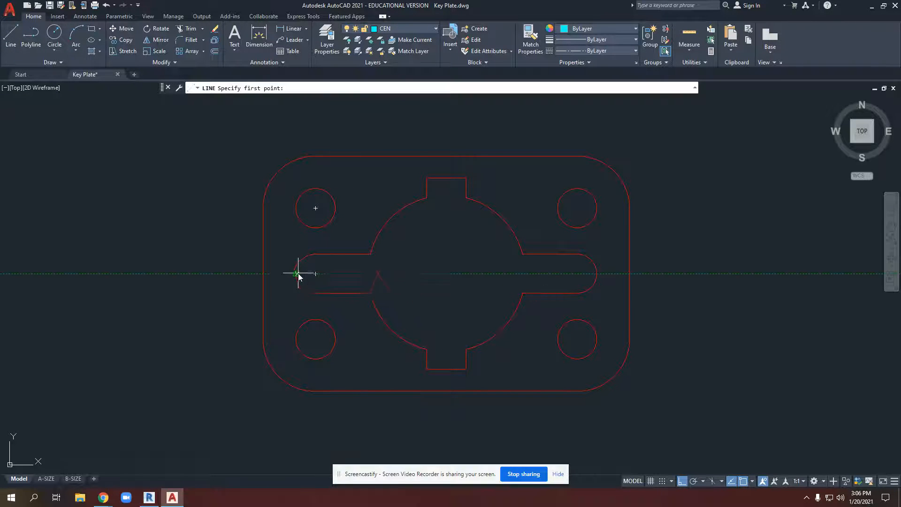
pyautogui.click(316, 274)
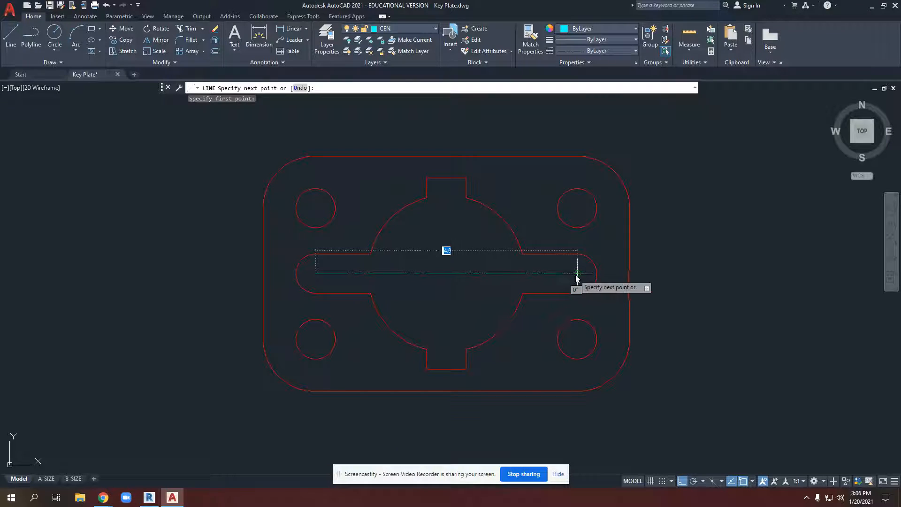
pyautogui.click(577, 277)
pyautogui.press('Escape')
pyautogui.press('Escape')
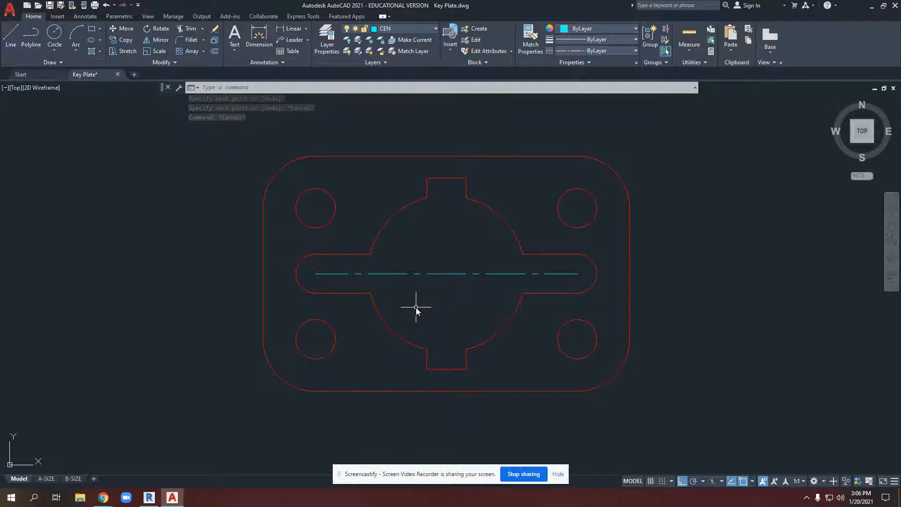
# - Delete the horizontal line running through the slot
pyautogui.click(466, 290)
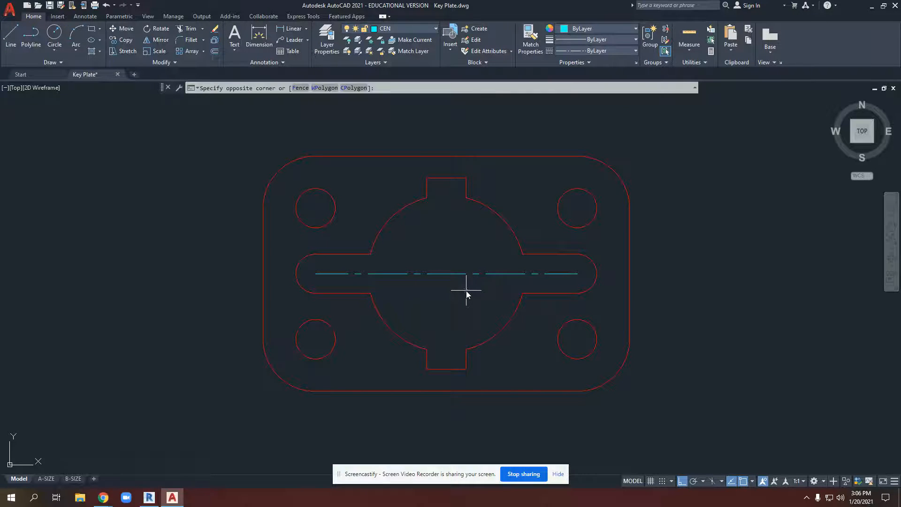
pyautogui.click(447, 273)
pyautogui.press('Delete')
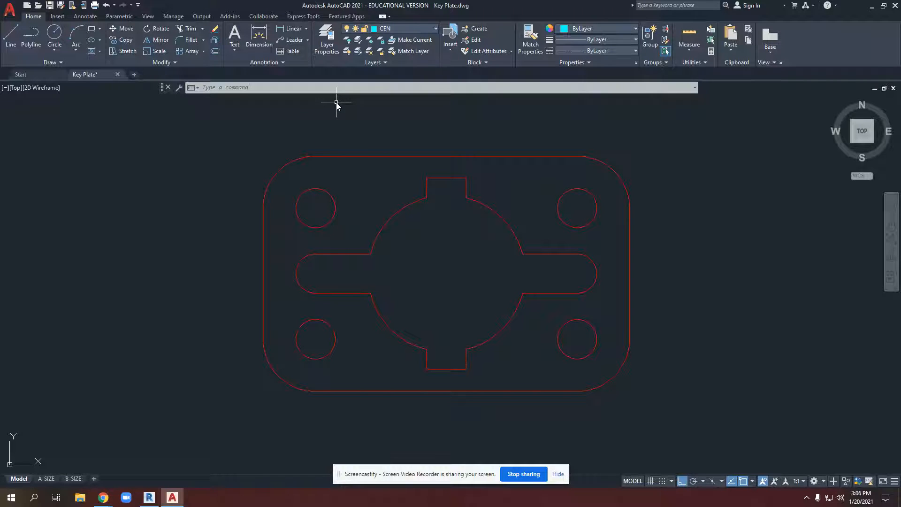
# - Try adding center marks to the plate's upper-left corner arc, the upper-right hole and the large central arc
pyautogui.click(261, 60)
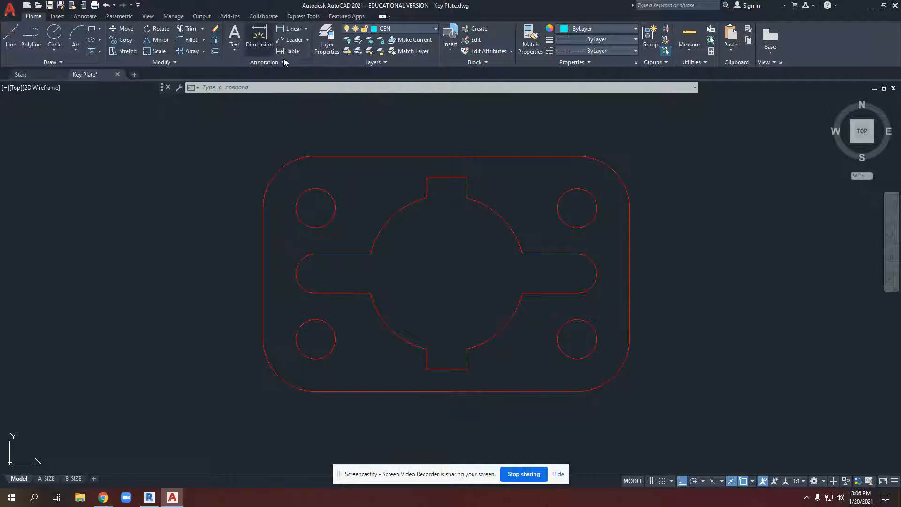
pyautogui.click(85, 17)
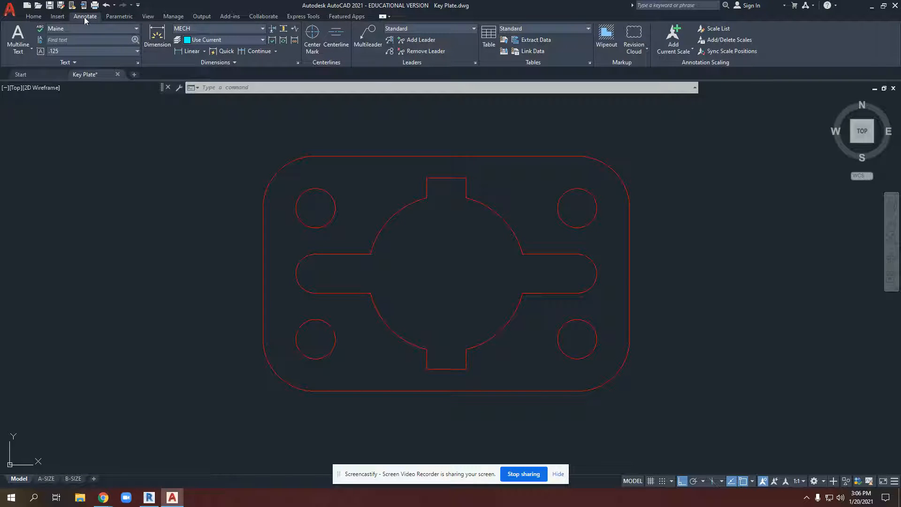
pyautogui.click(313, 36)
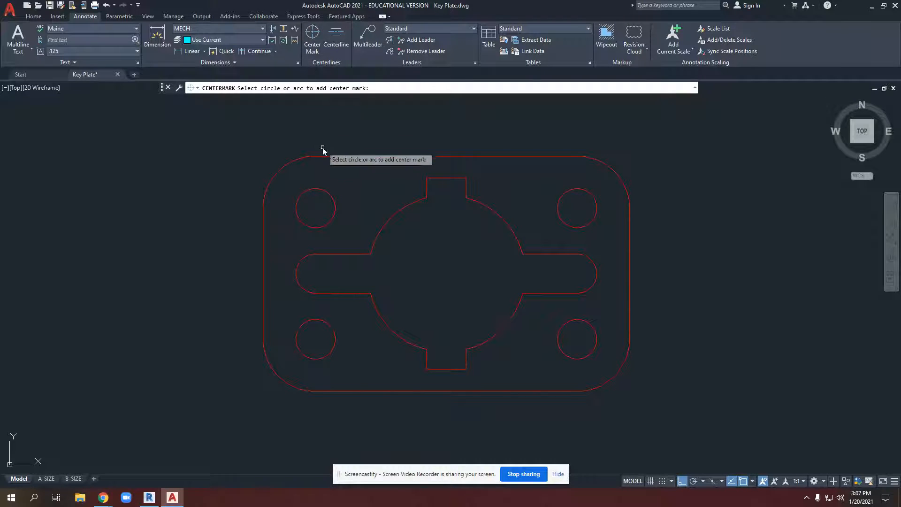
pyautogui.click(294, 161)
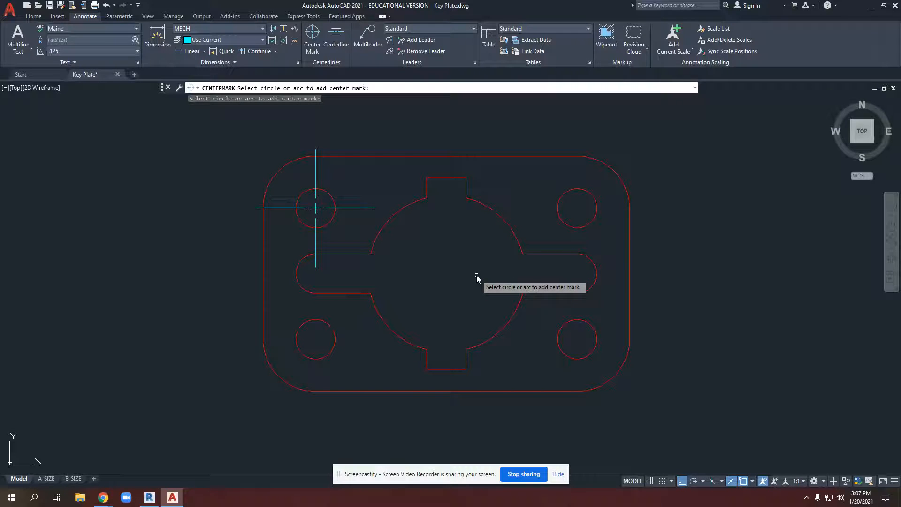
pyautogui.click(590, 194)
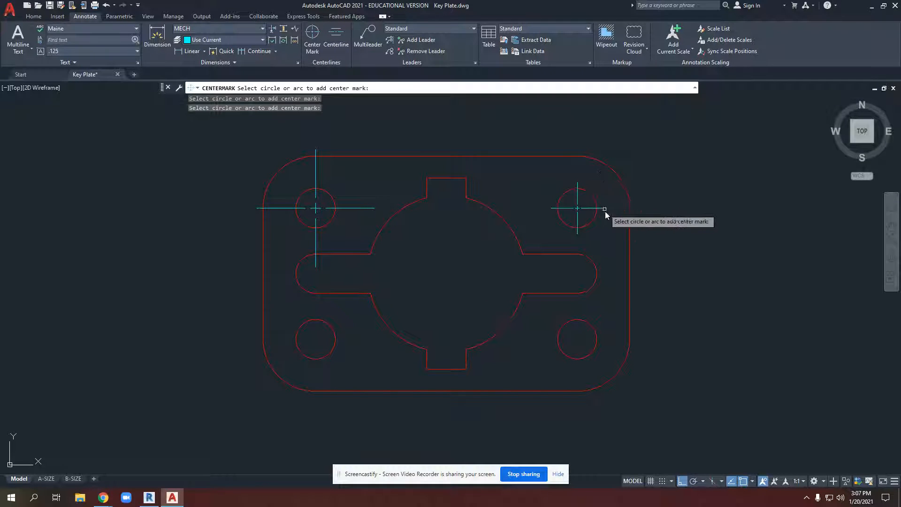
pyautogui.click(489, 209)
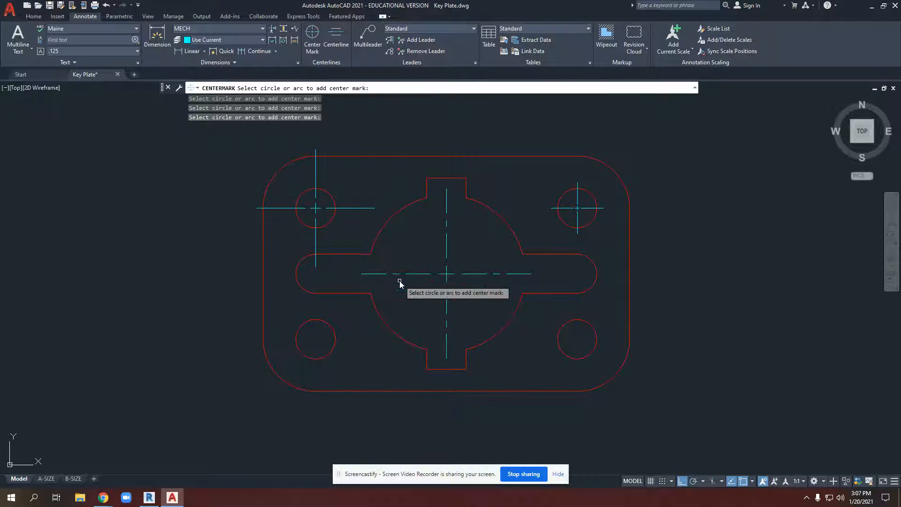
pyautogui.click(356, 294)
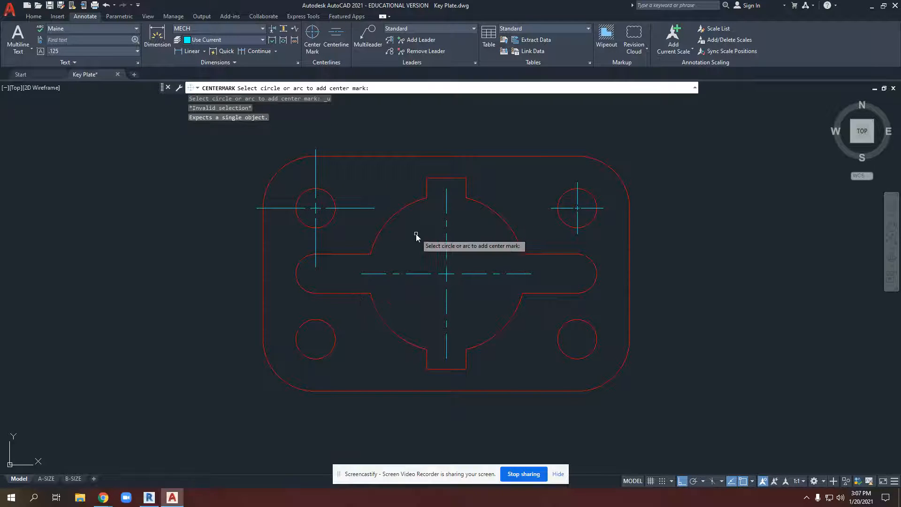
# - Undo the trial center marks and the earlier erase, and delete the restored horizontal line through the slot
pyautogui.press('Escape')
pyautogui.press('Escape')
pyautogui.hotkey('ctrl', 'z')
pyautogui.hotkey('ctrl', 'z')
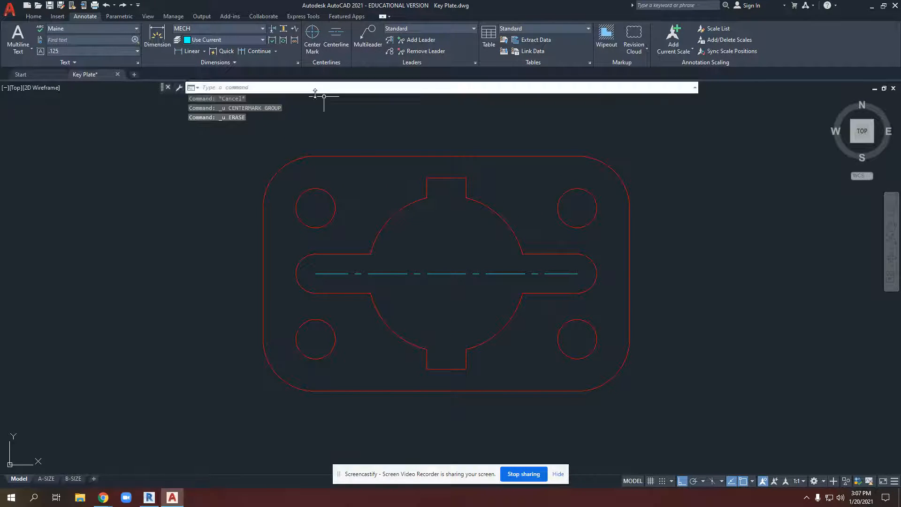
pyautogui.click(462, 274)
pyautogui.press('Delete')
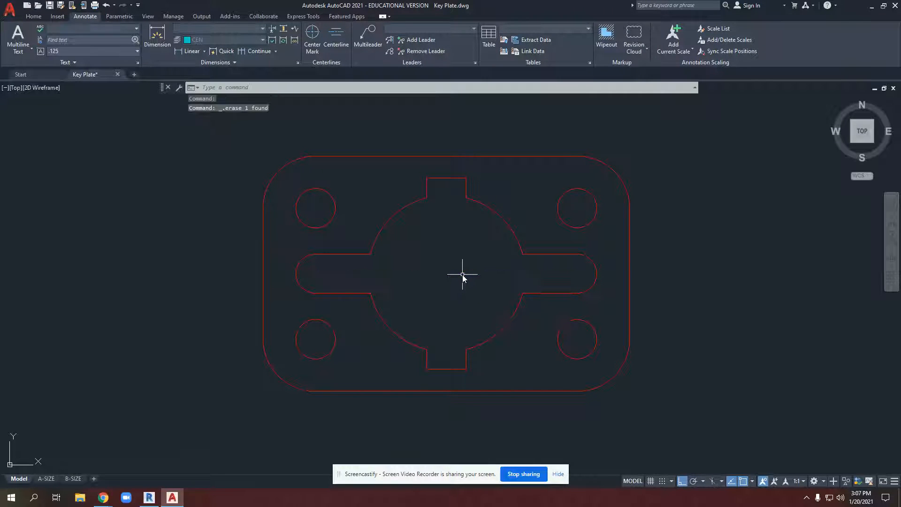
# - Add center marks to the large central arc and to the rounded ends of the slot on both sides
pyautogui.click(312, 36)
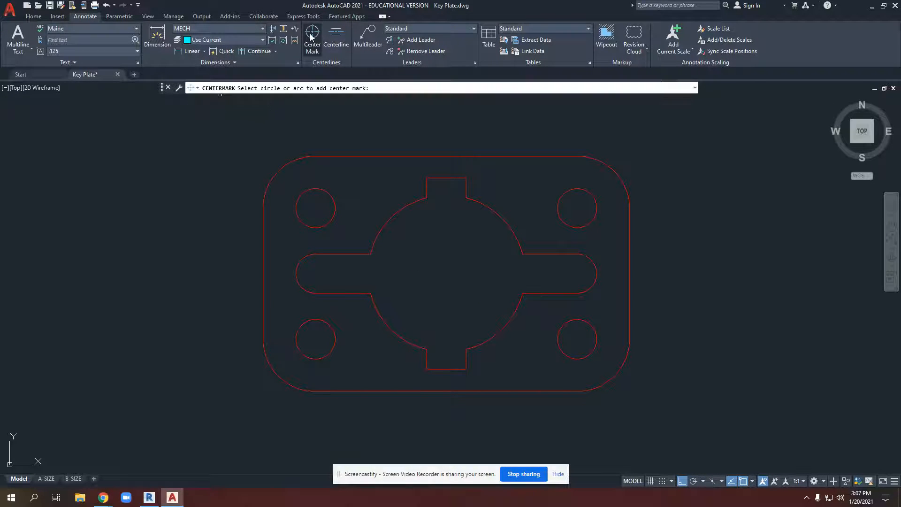
pyautogui.click(403, 207)
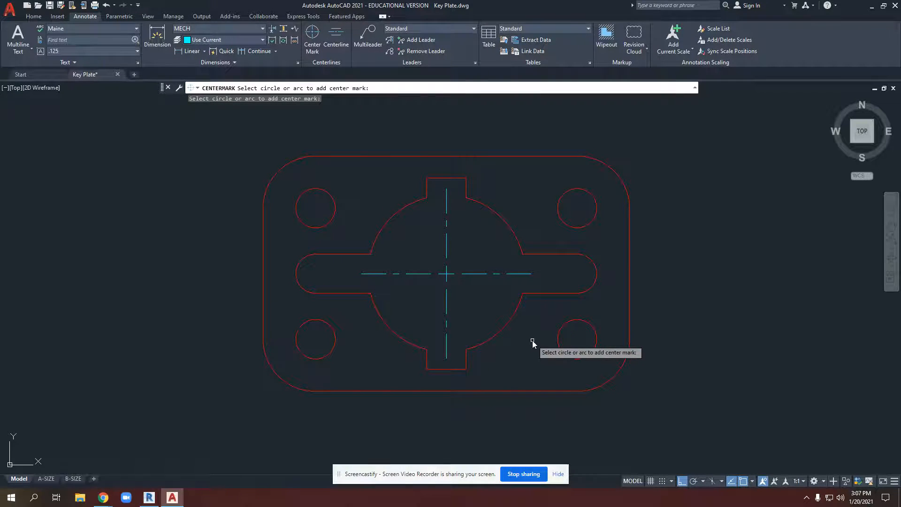
pyautogui.click(596, 267)
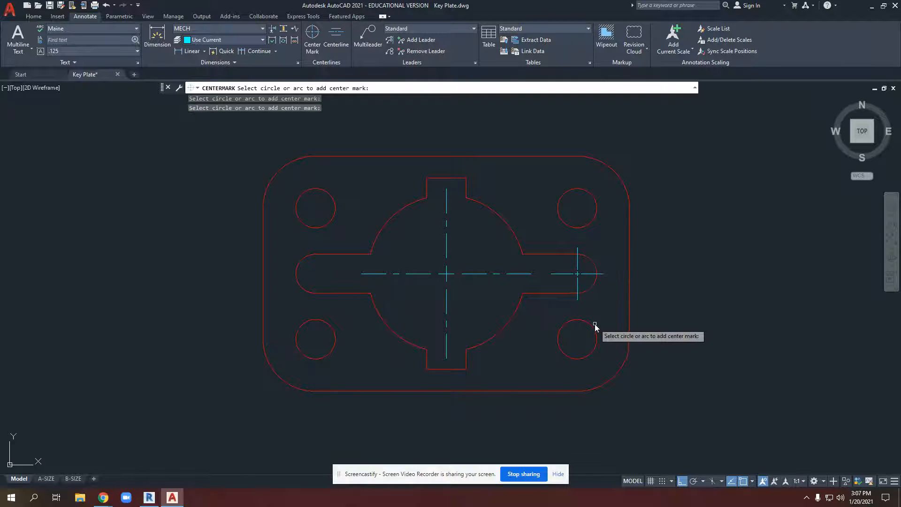
pyautogui.click(299, 261)
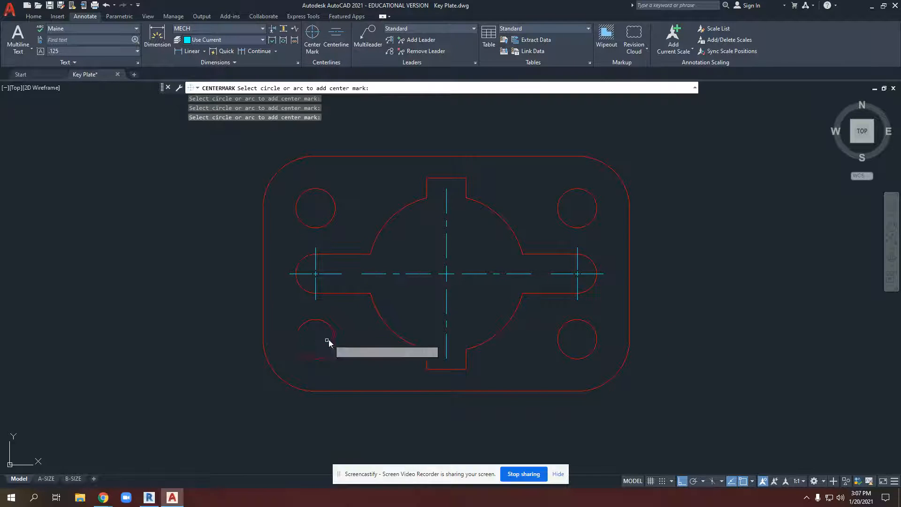
# - Add center marks to the four corner holes and finish the Center Mark command
pyautogui.click(314, 194)
pyautogui.click(579, 190)
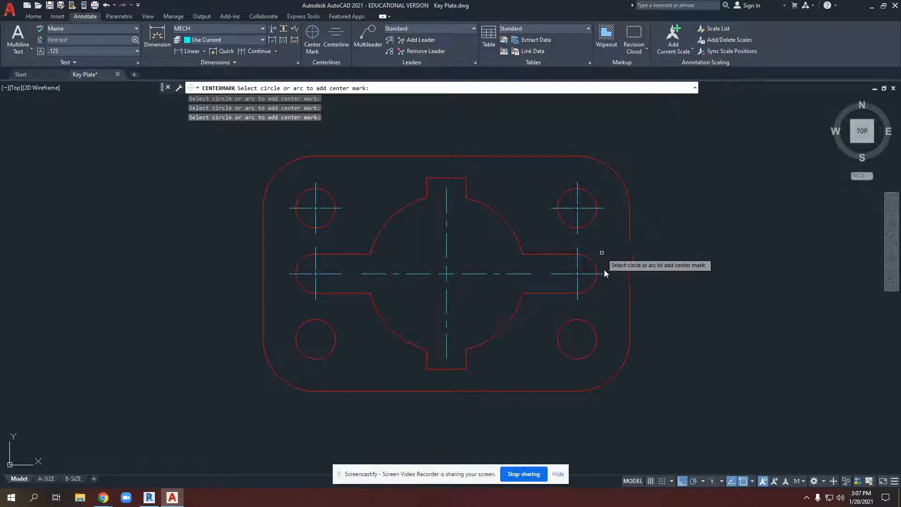
pyautogui.click(594, 334)
pyautogui.click(323, 322)
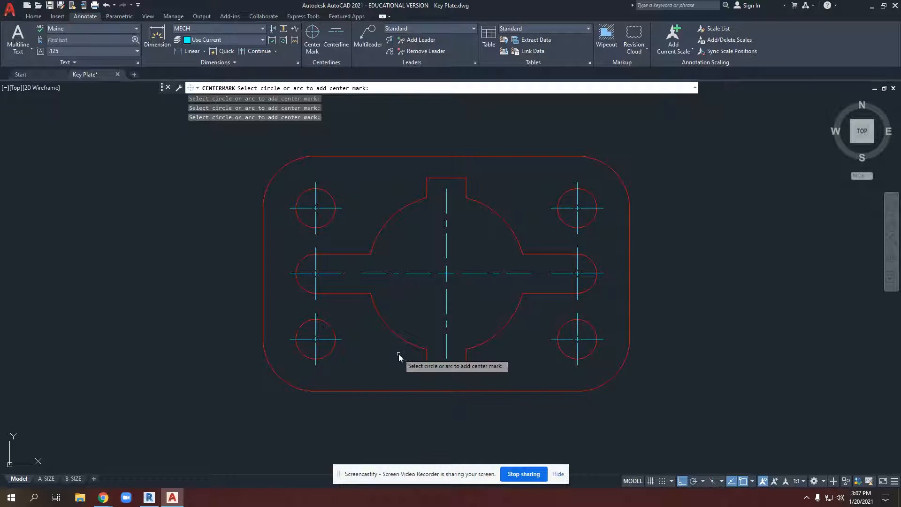
pyautogui.press('Escape')
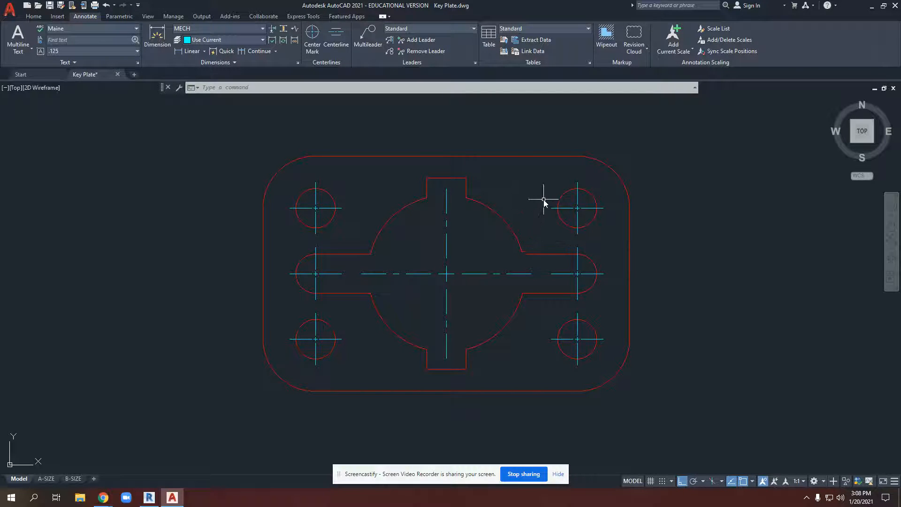
pyautogui.scroll(3, 577, 183)
pyautogui.click(571, 182)
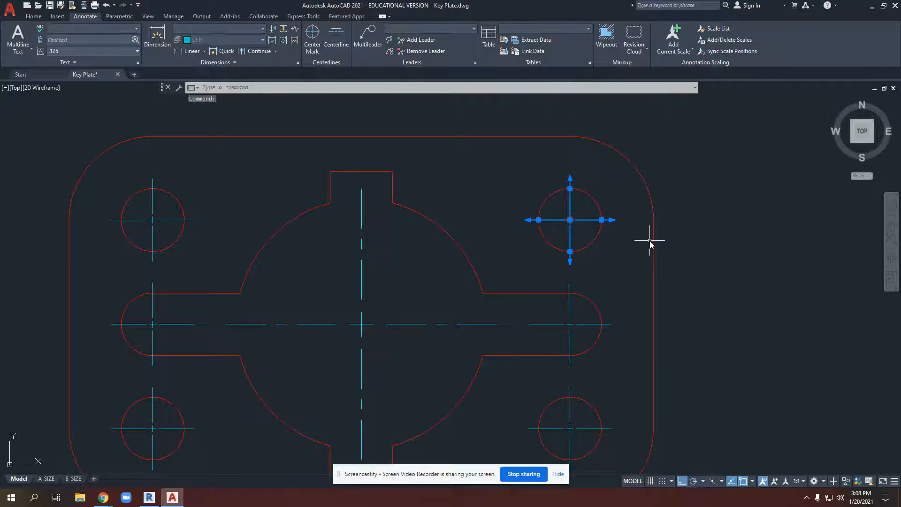
pyautogui.scroll(-2, 662, 239)
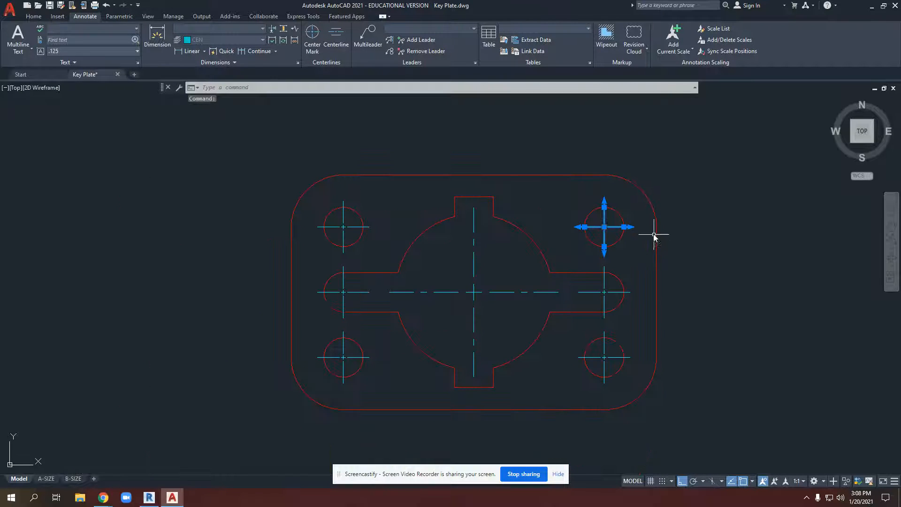
pyautogui.press('Escape')
pyautogui.click(476, 174)
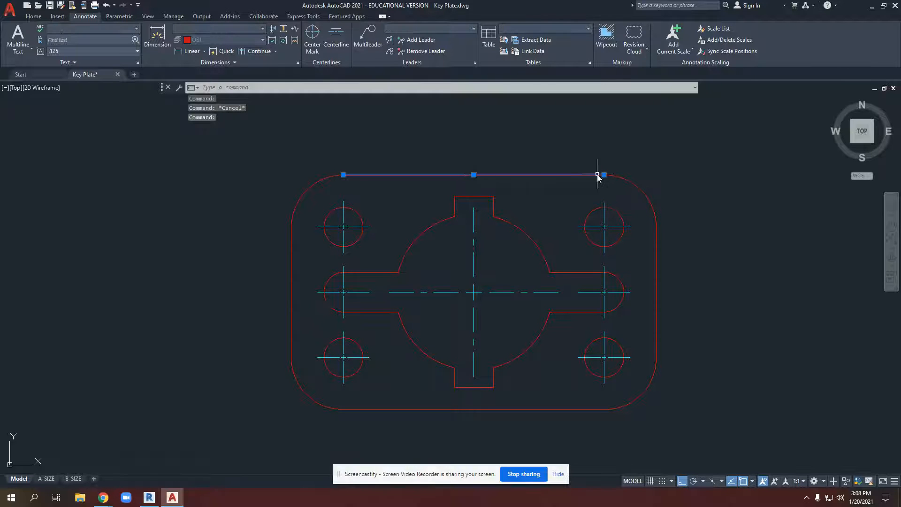
pyautogui.press('Escape')
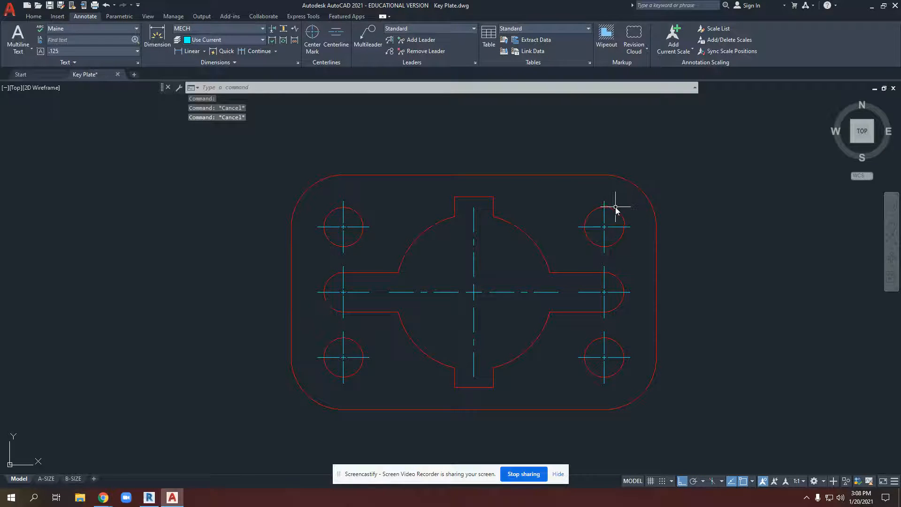
# - Extend the upper-right hole's center mark upward past the plate's top edge and rightward past its right edge
pyautogui.click(604, 207)
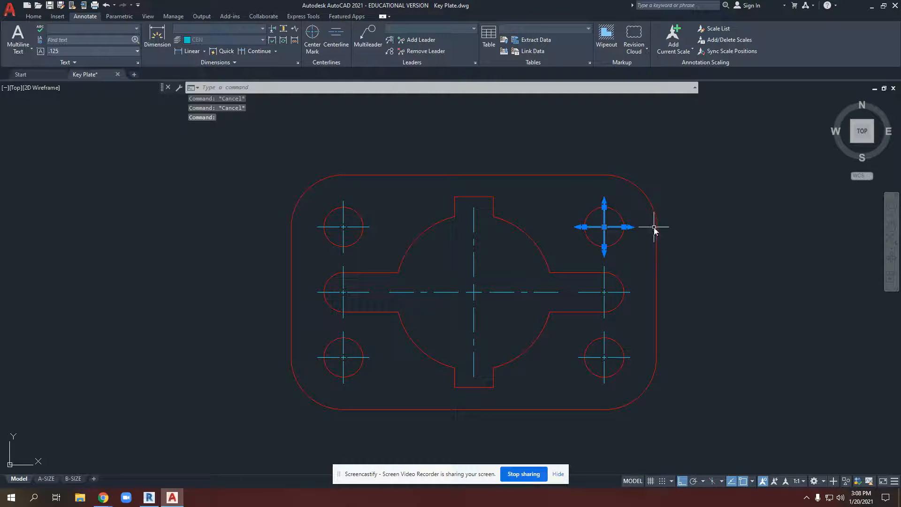
pyautogui.click(604, 201)
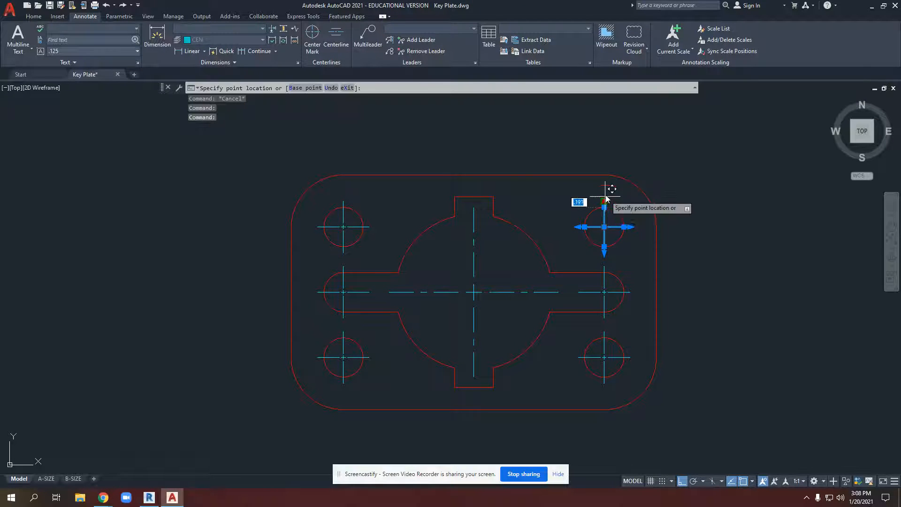
pyautogui.click(611, 165)
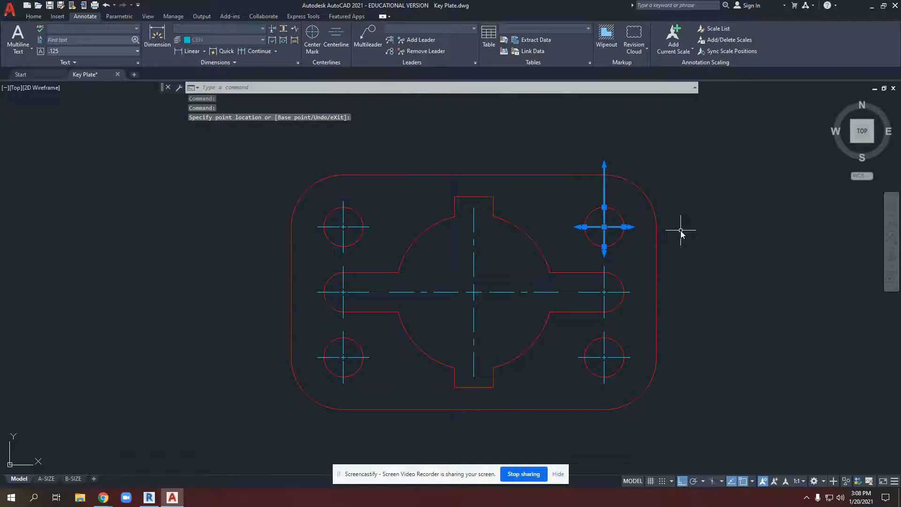
pyautogui.click(630, 227)
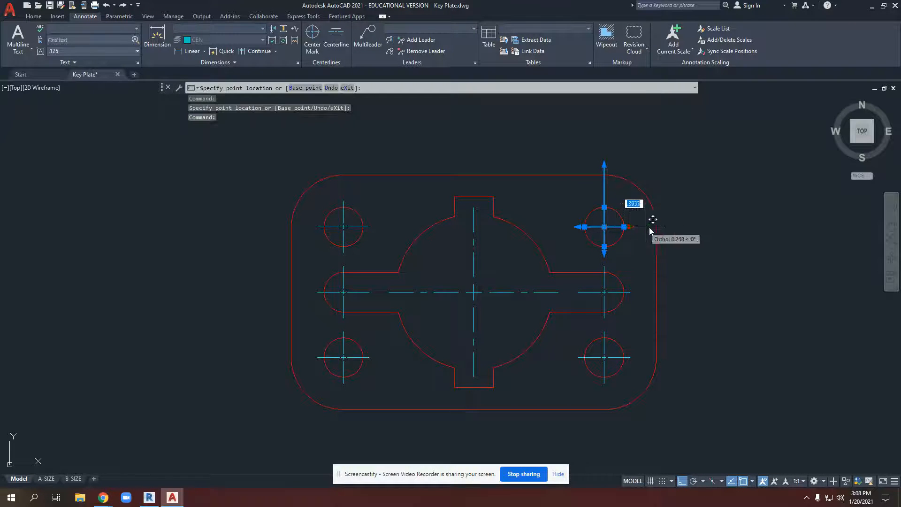
pyautogui.click(665, 227)
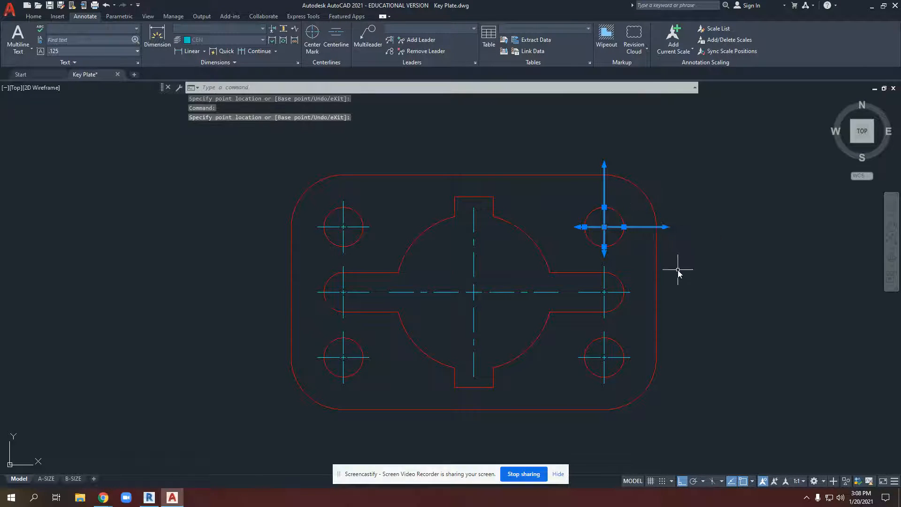
# - Extend the lower-right hole's center mark rightward past the plate's right edge and downward past its bottom edge
pyautogui.press('Escape')
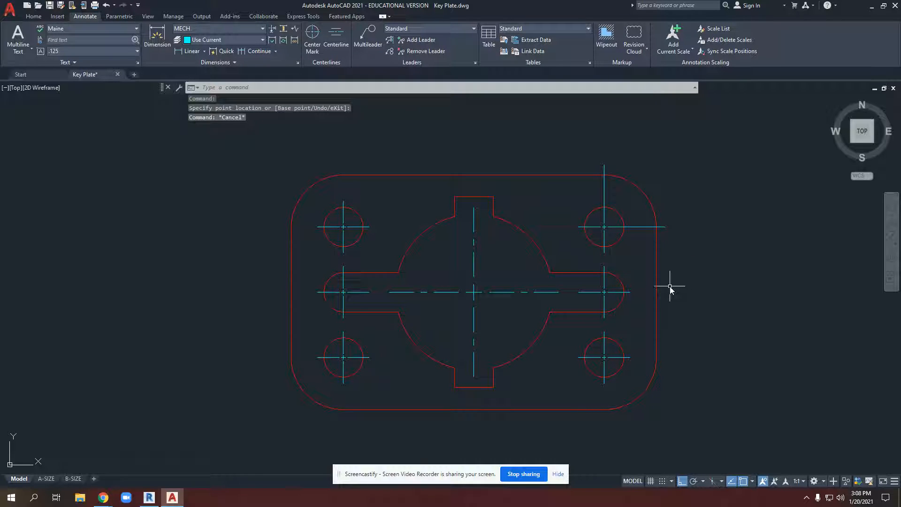
pyautogui.click(631, 358)
pyautogui.click(629, 358)
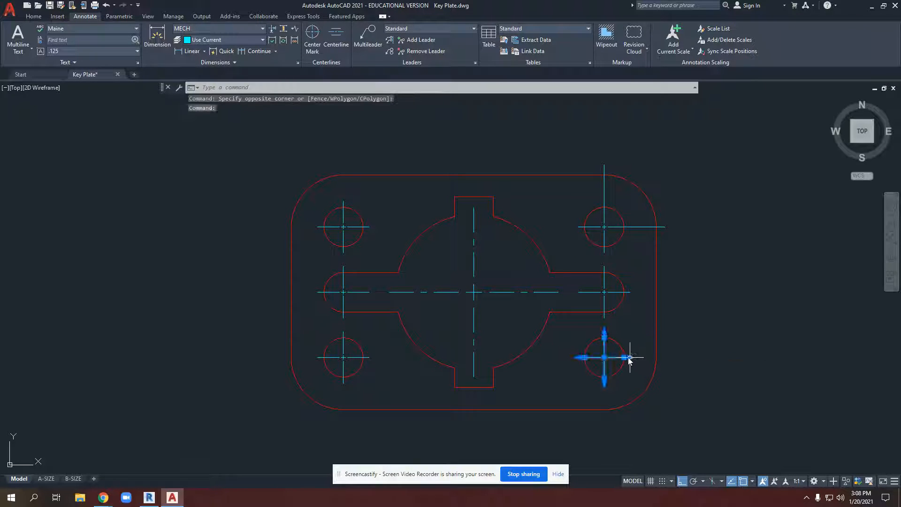
pyautogui.click(624, 357)
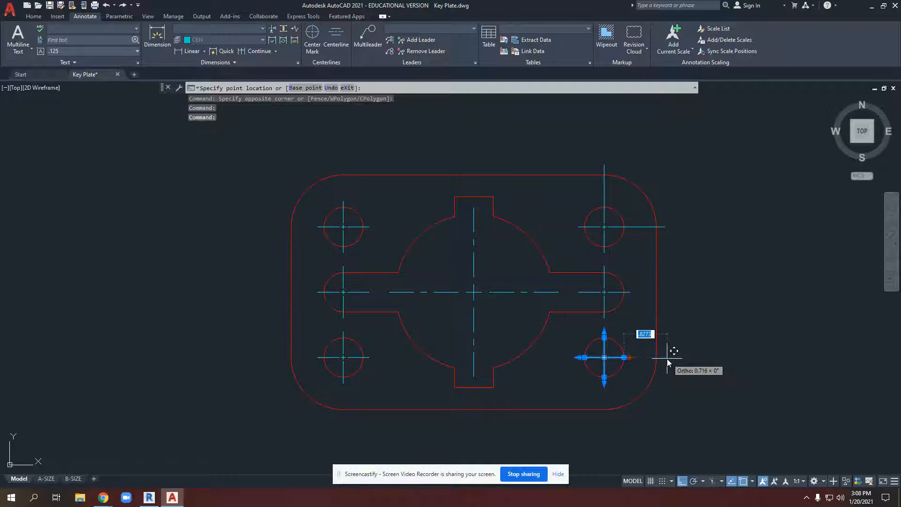
pyautogui.click(666, 361)
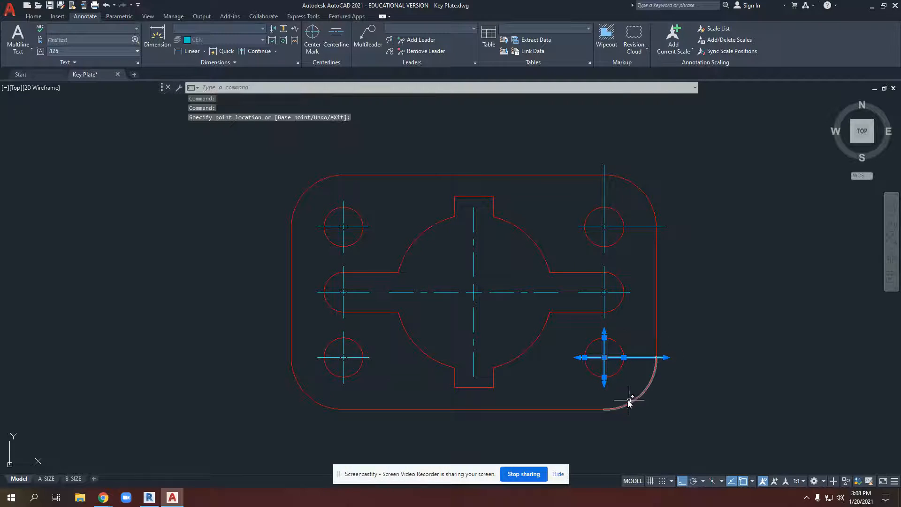
pyautogui.click(604, 378)
pyautogui.press('Escape')
pyautogui.press('Escape')
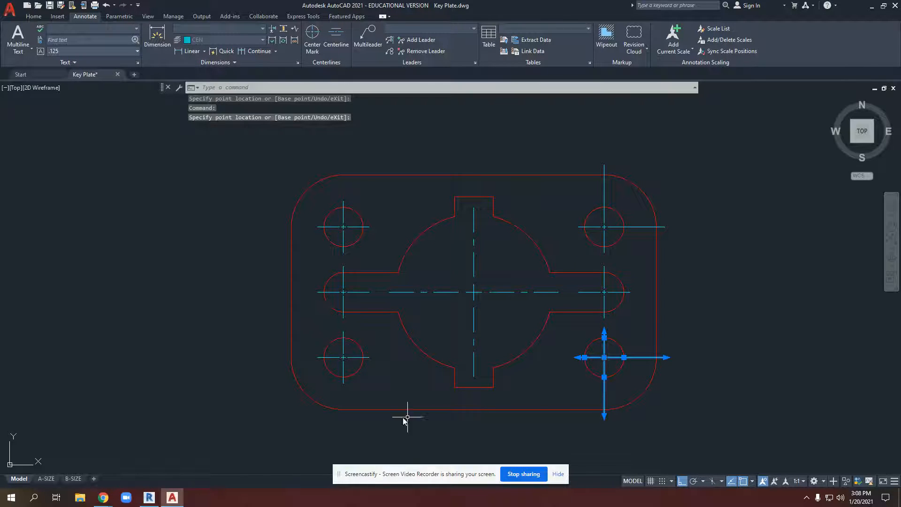
# - Extend the lower-left hole's center mark downward past the plate's bottom edge and leftward past its left edge
pyautogui.click(343, 371)
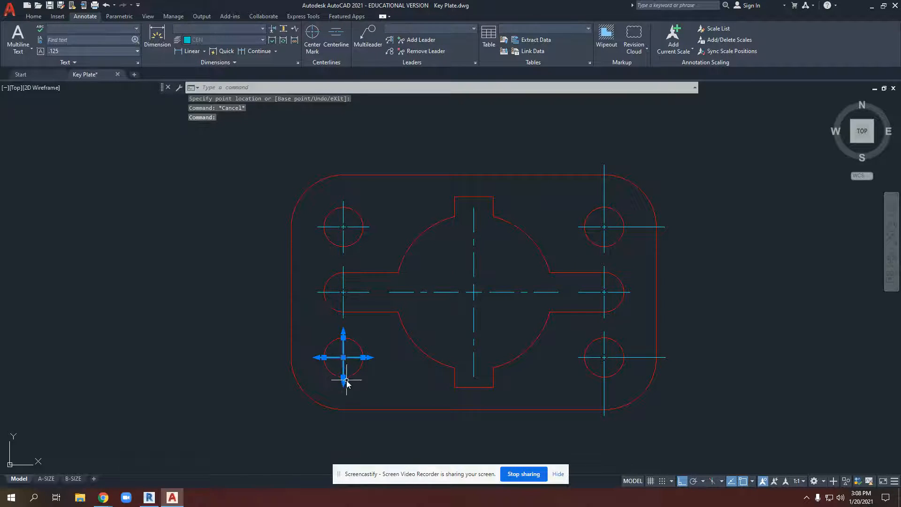
pyautogui.click(343, 383)
pyautogui.click(346, 418)
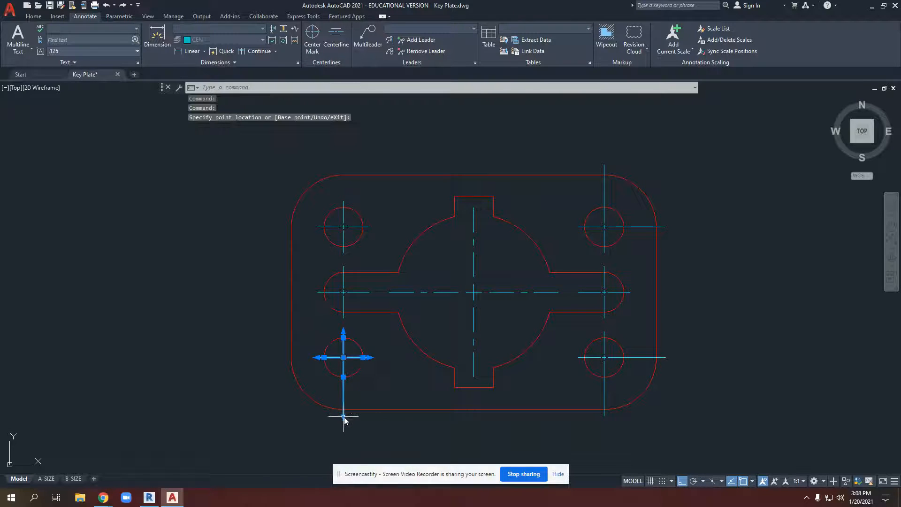
pyautogui.click(316, 356)
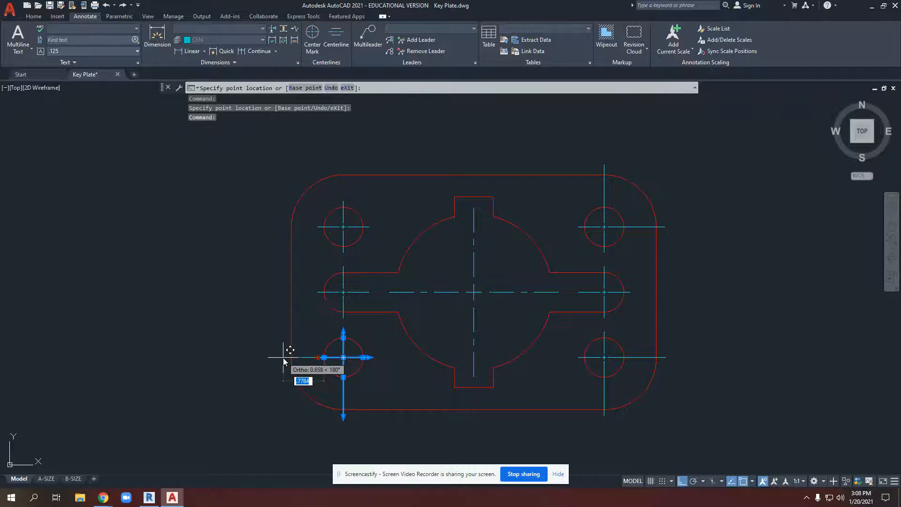
pyautogui.click(284, 357)
pyautogui.press('Escape')
# - With object snap tracking turned off, extend the upper-left hole's center mark leftward and upward past the plate's left and top edges
pyautogui.click(331, 227)
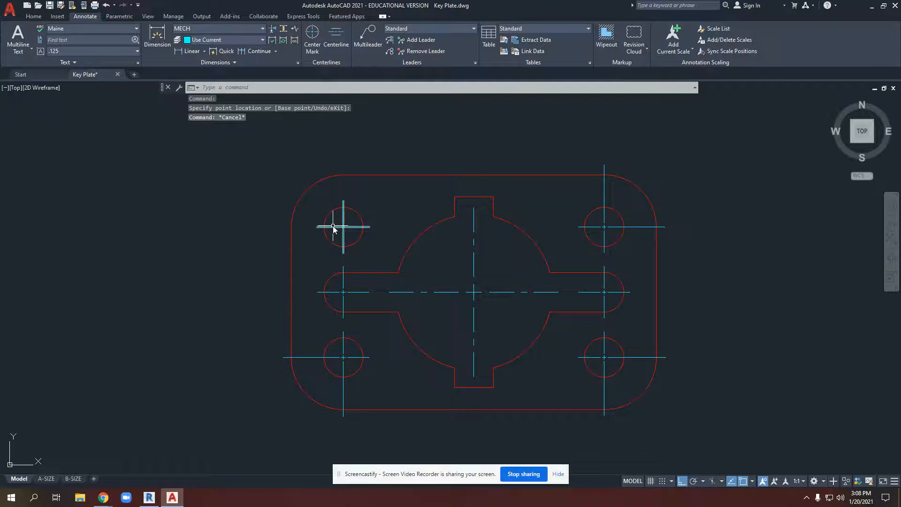
pyautogui.scroll(5, 316, 229)
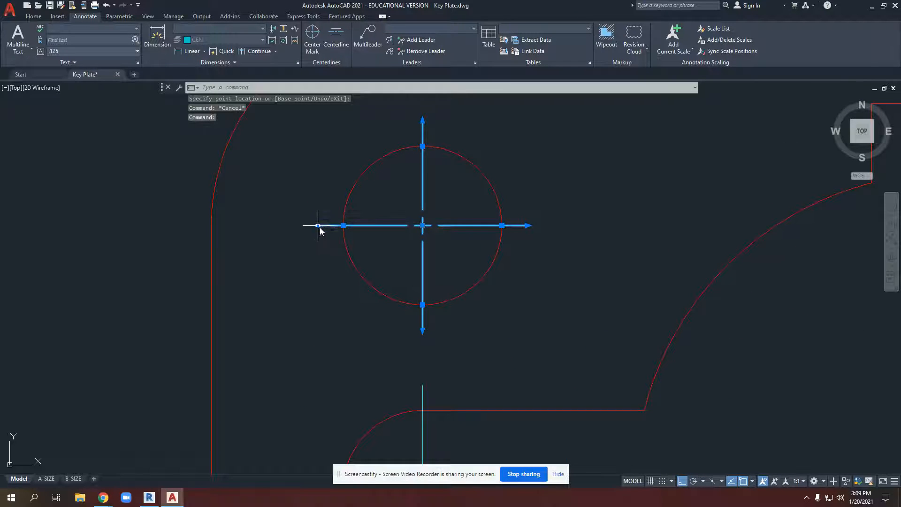
pyautogui.click(318, 226)
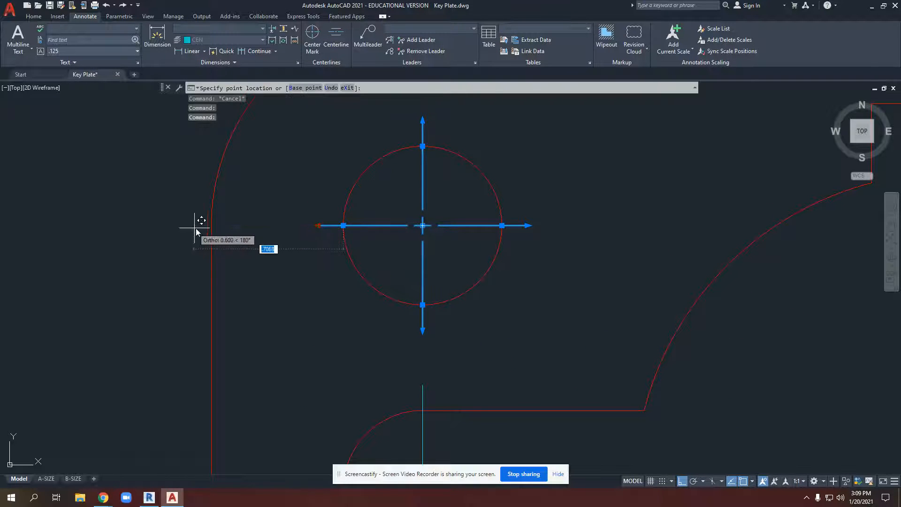
pyautogui.scroll(-3, 211, 229)
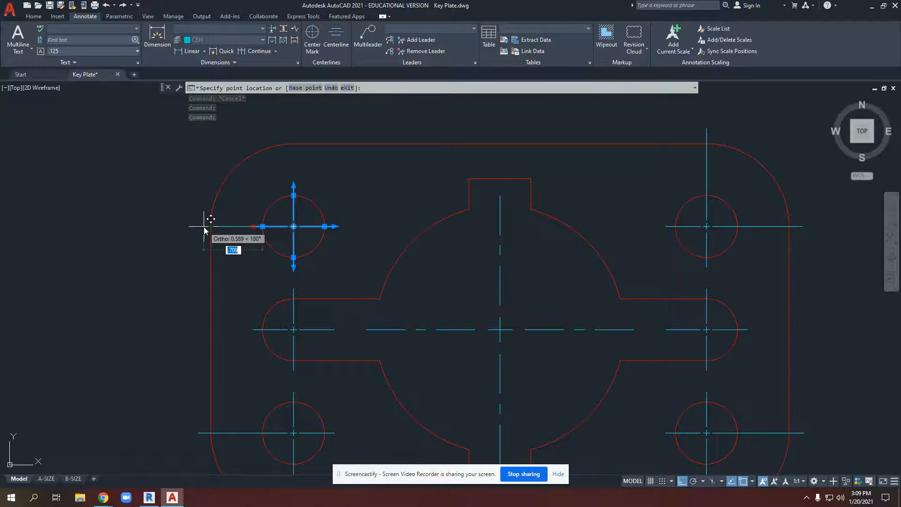
pyautogui.press('F11')
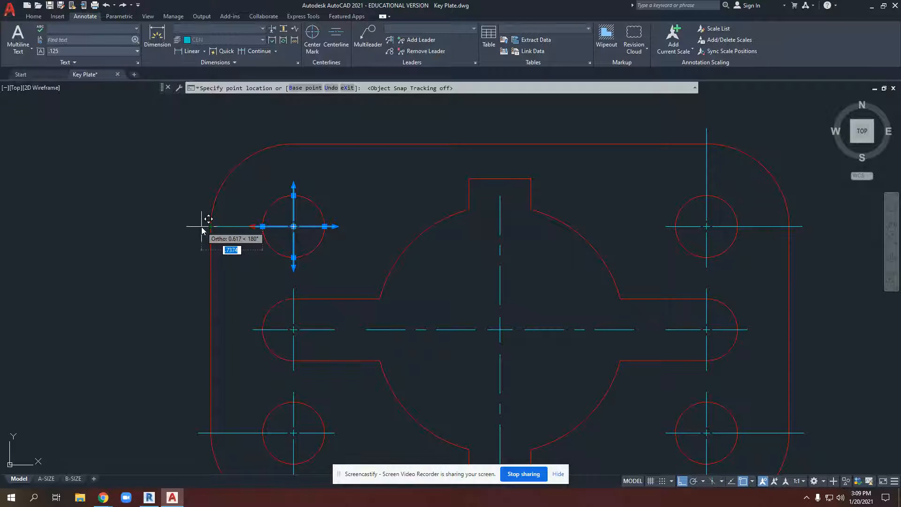
pyautogui.click(200, 227)
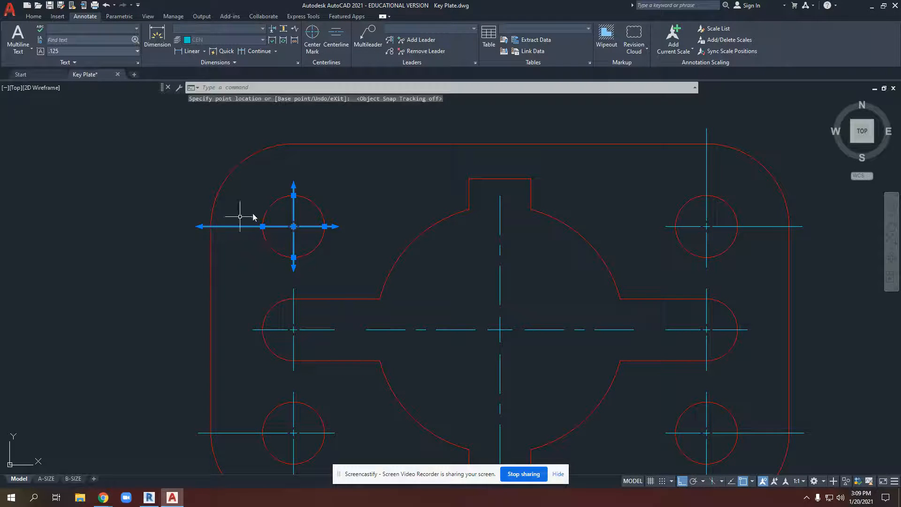
pyautogui.click(293, 185)
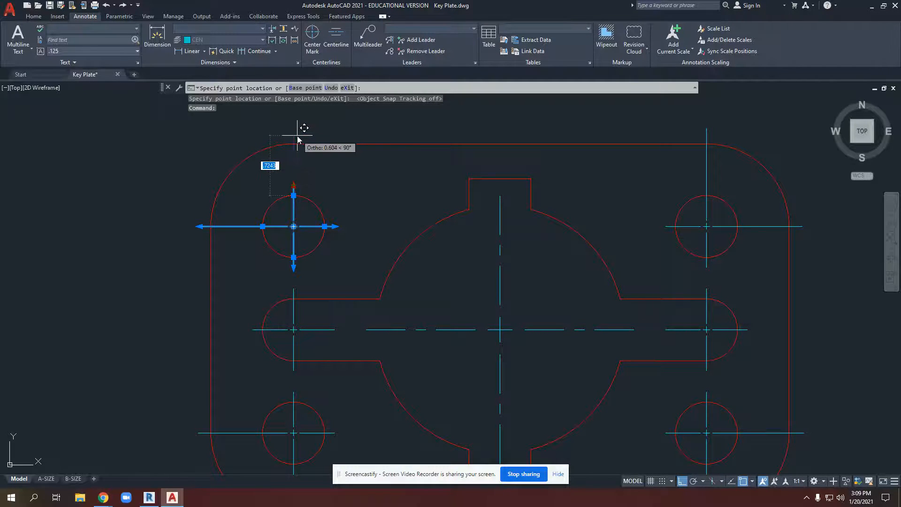
pyautogui.click(296, 132)
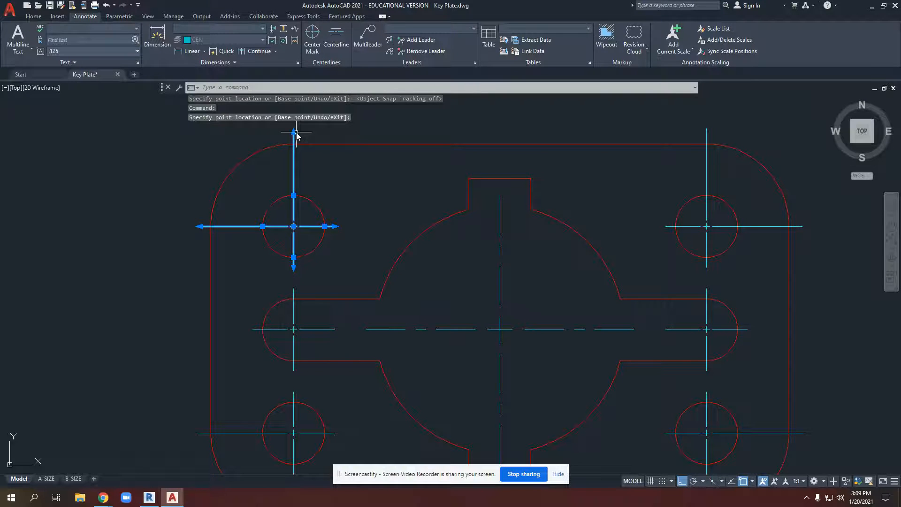
pyautogui.press('Escape')
pyautogui.press('Escape')
# - Shorten the right arm of the upper-right hole's center mark so it ends on the plate's right edge
pyautogui.scroll(-4, 351, 249)
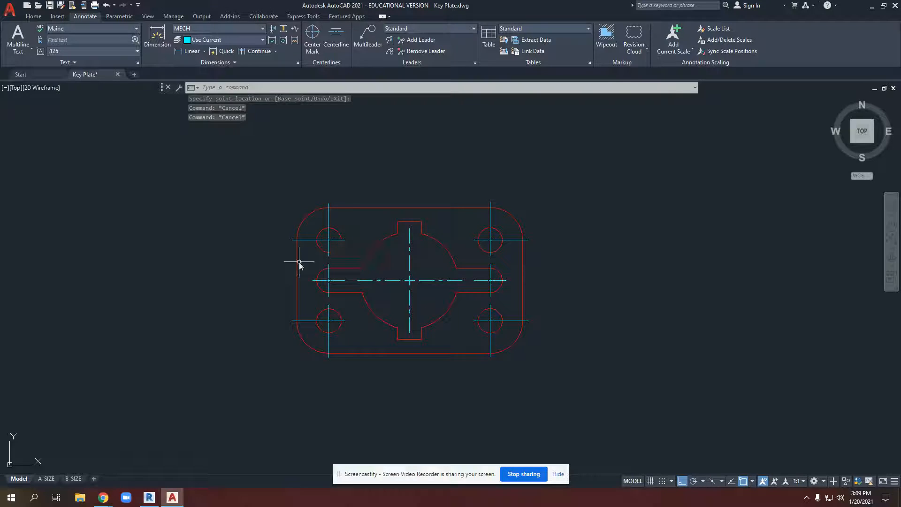
pyautogui.scroll(2, 361, 262)
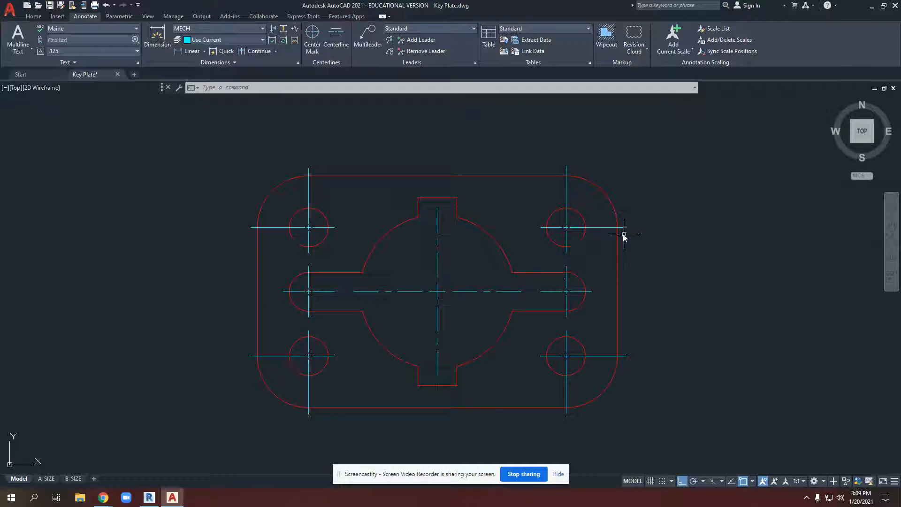
pyautogui.scroll(6, 629, 233)
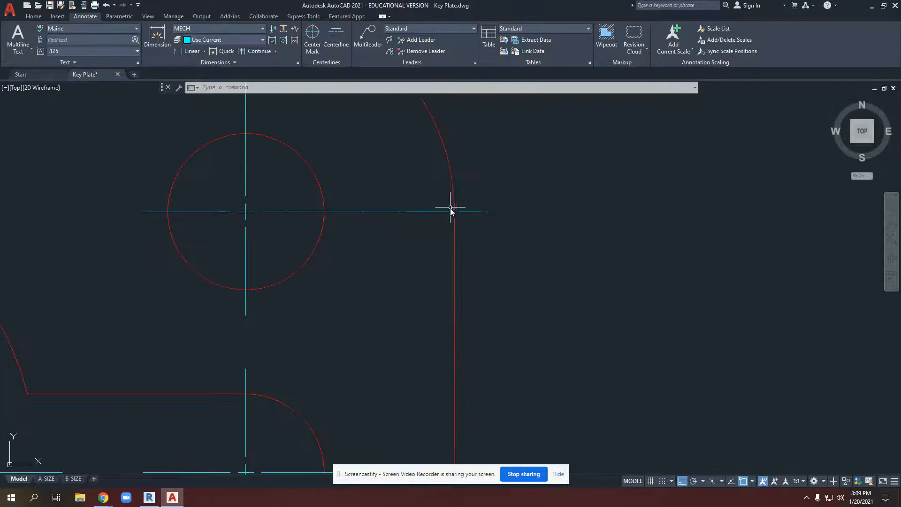
pyautogui.click(487, 212)
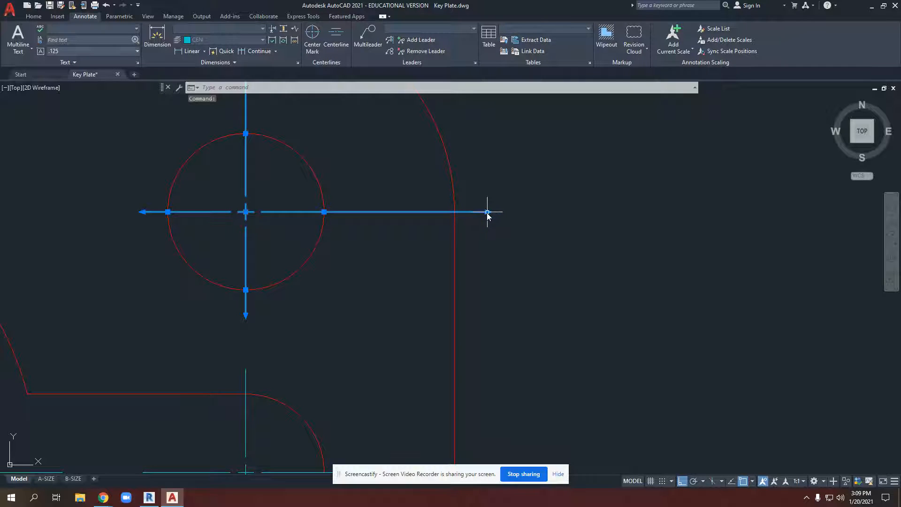
pyautogui.click(487, 212)
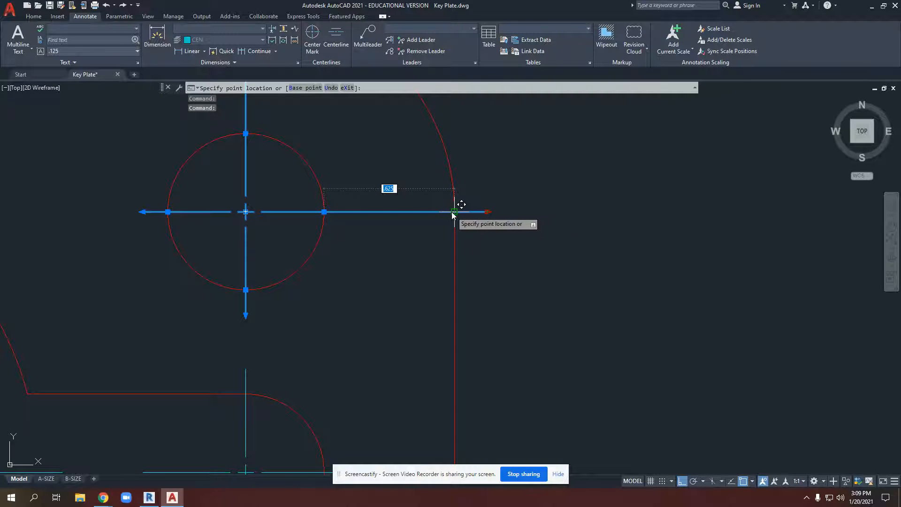
pyautogui.click(456, 212)
pyautogui.press('Escape')
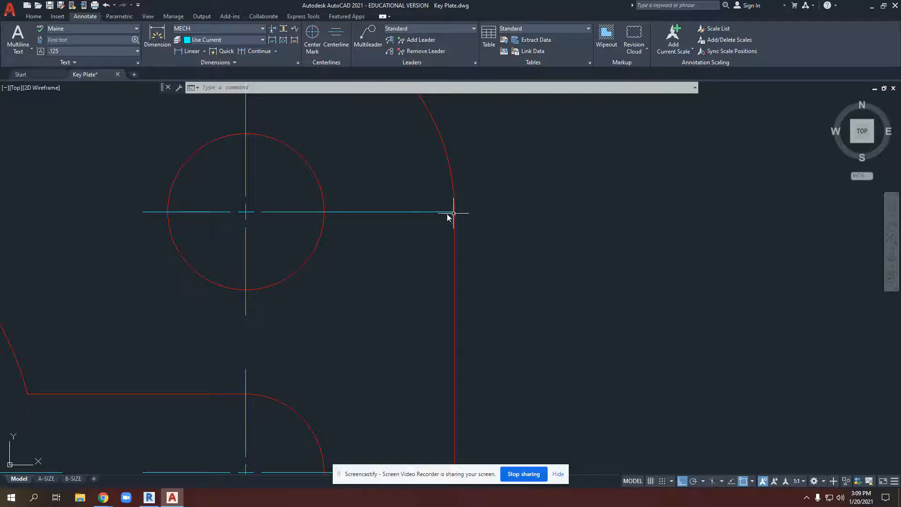
# - Set the right arm of the upper-right hole's center mark to extend .75 beyond the hole
pyautogui.click(424, 211)
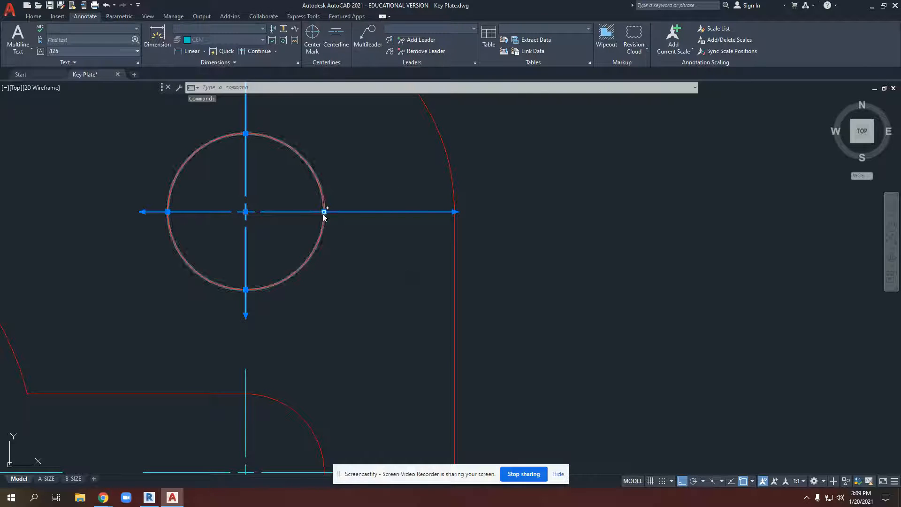
pyautogui.click(454, 212)
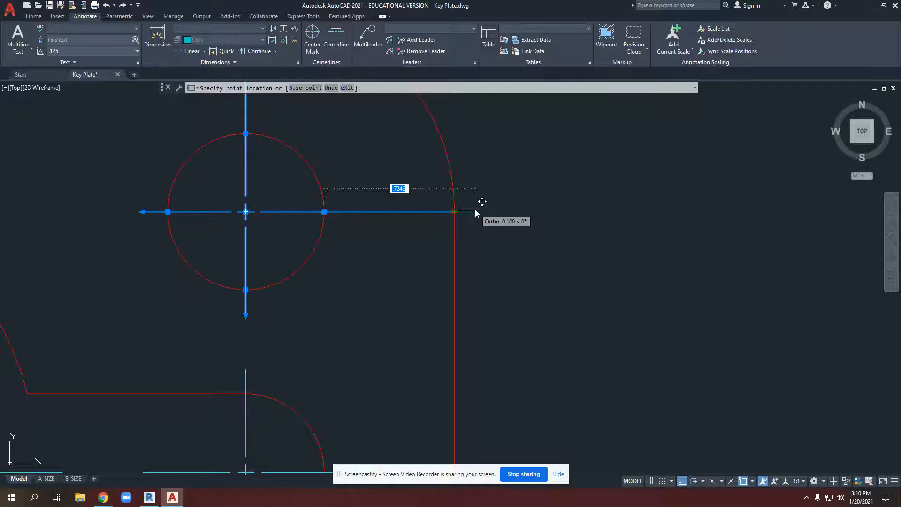
pyautogui.write('.75')
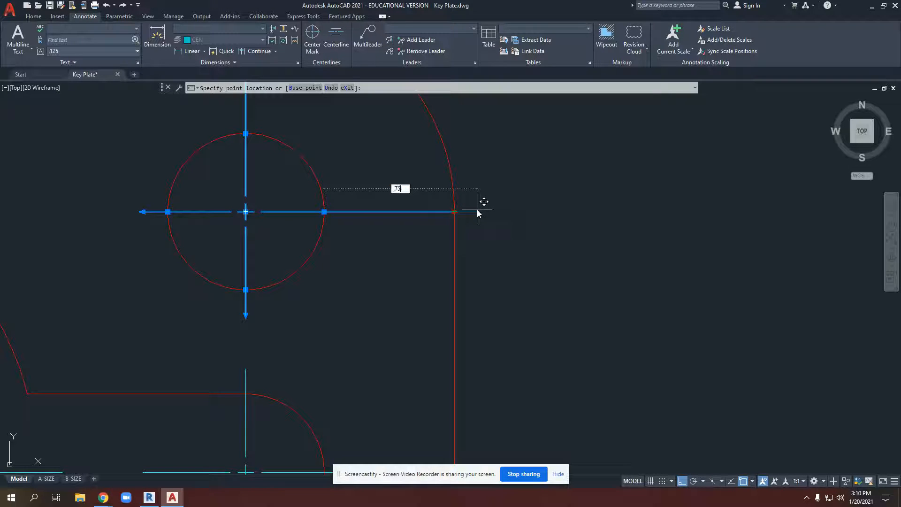
pyautogui.press('Return')
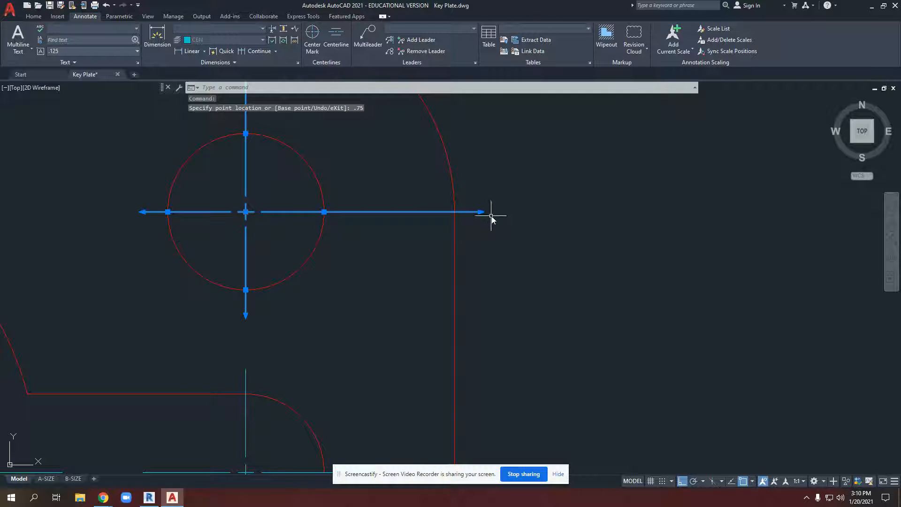
pyautogui.press('Escape')
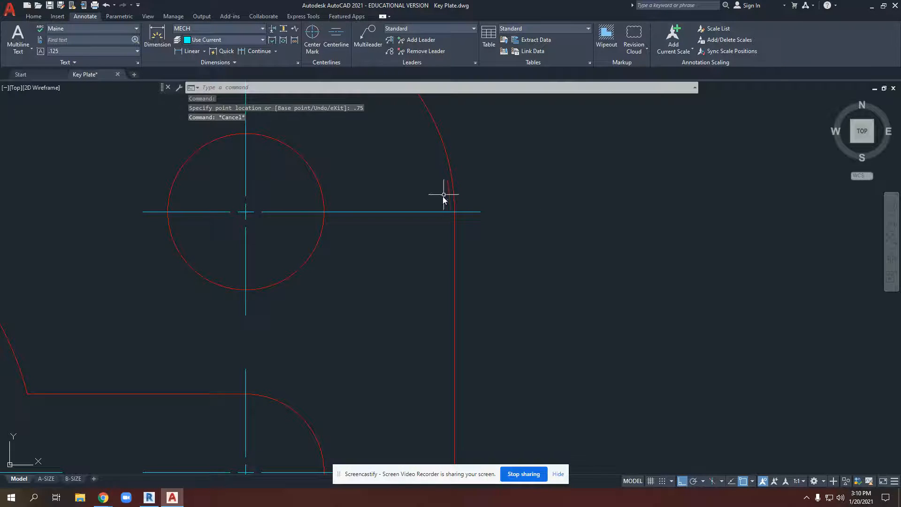
# - Switch to Chrome to examine the center lines in the Key Plate figure, and return to AutoCAD
pyautogui.scroll(-4, 492, 197)
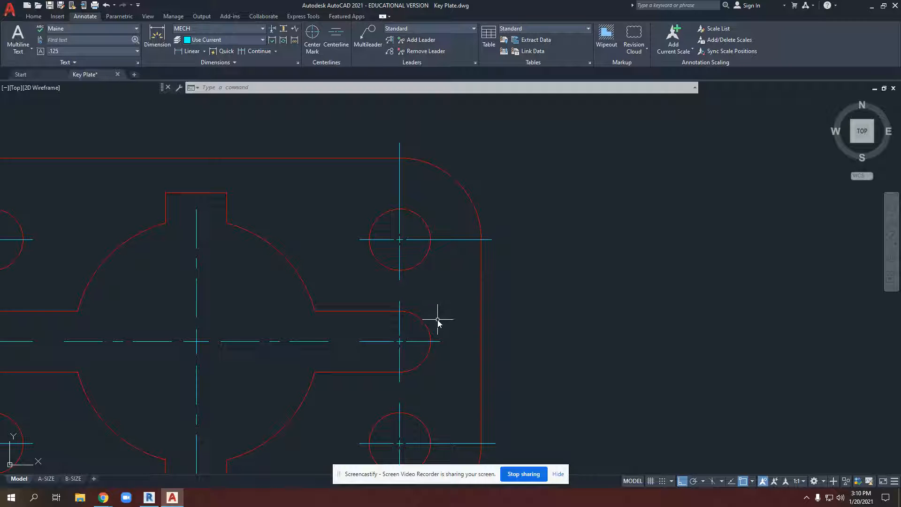
pyautogui.moveTo(438, 322); pyautogui.dragTo(469, 264, button='middle')
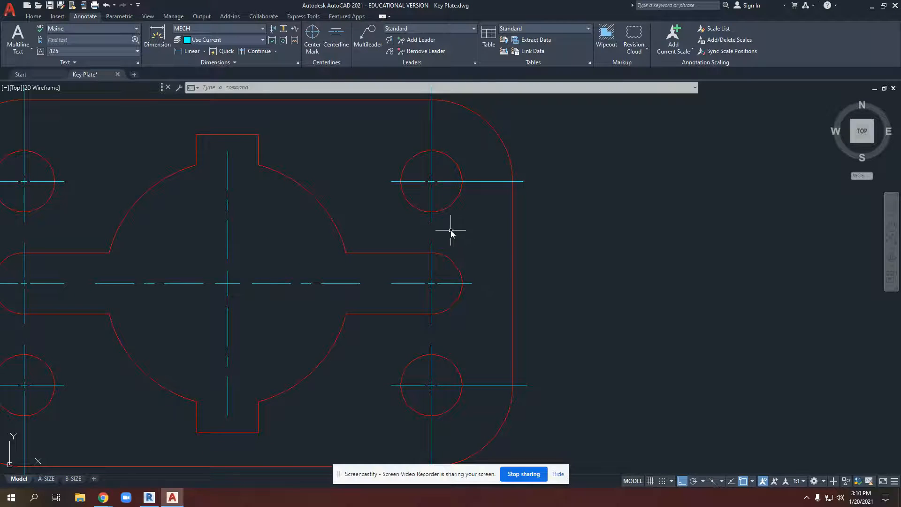
pyautogui.click(104, 498)
pyautogui.click(47, 462)
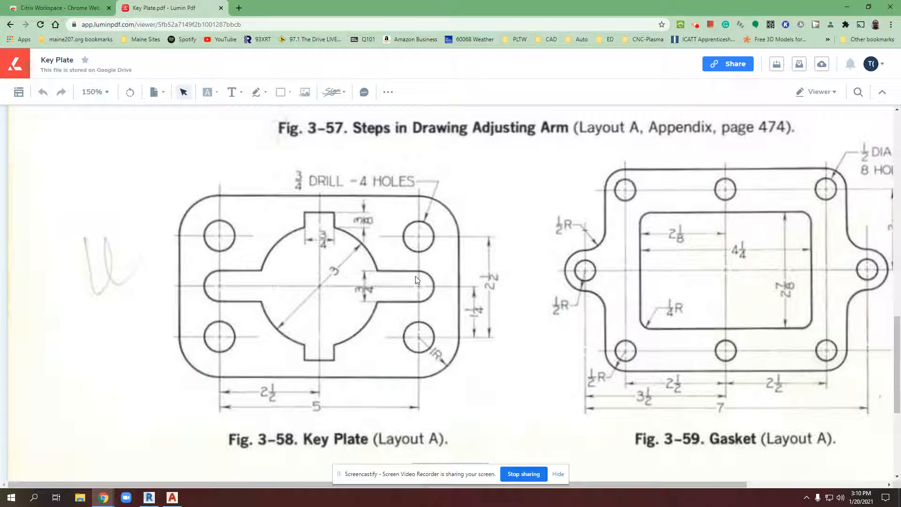
pyautogui.click(839, 9)
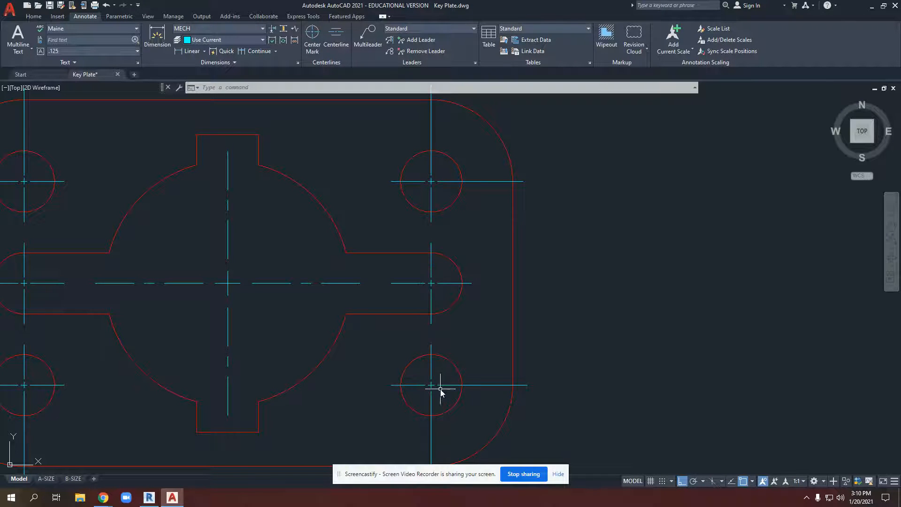
# - Stretch the center mark at the slot's right end downward so its vertical line reaches into the lower-right hole
pyautogui.click(430, 315)
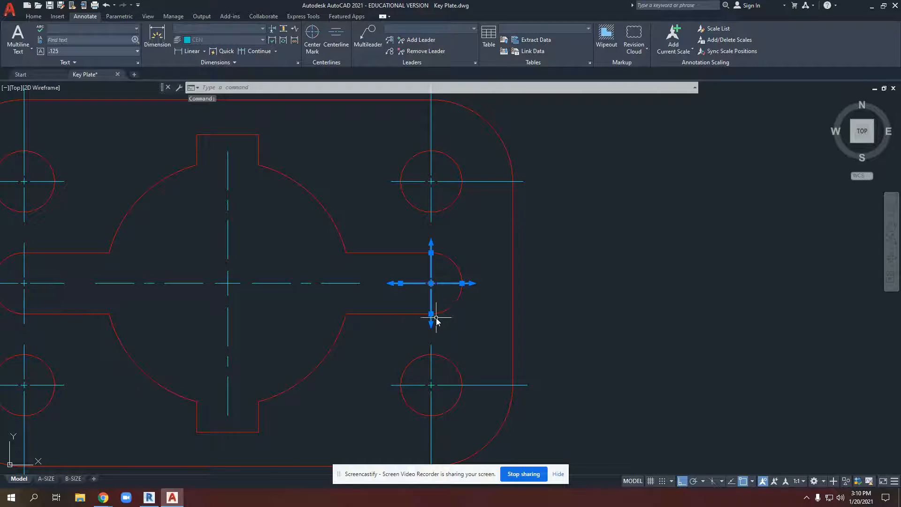
pyautogui.click(431, 323)
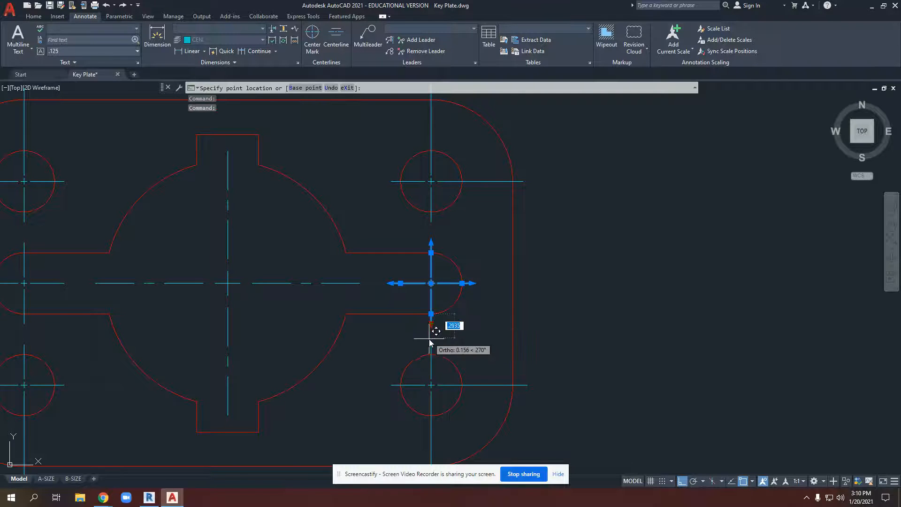
pyautogui.click(430, 345)
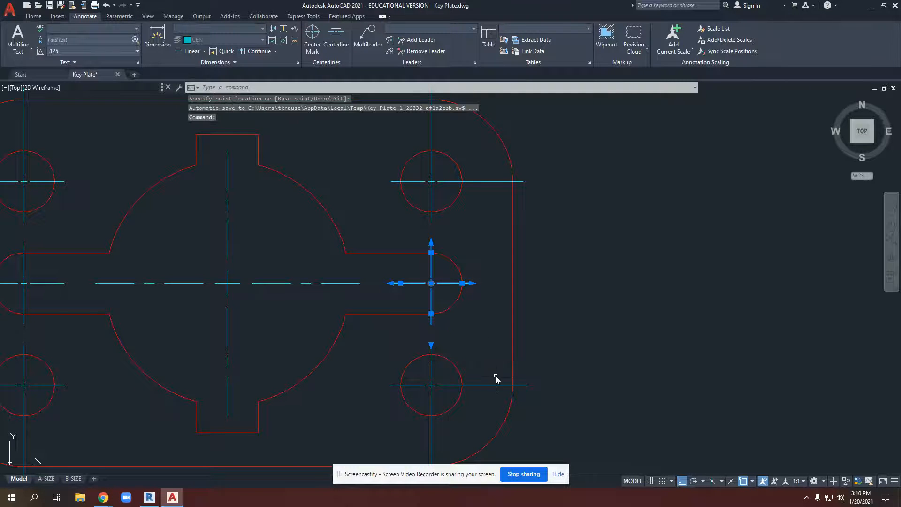
pyautogui.click(430, 314)
pyautogui.click(431, 354)
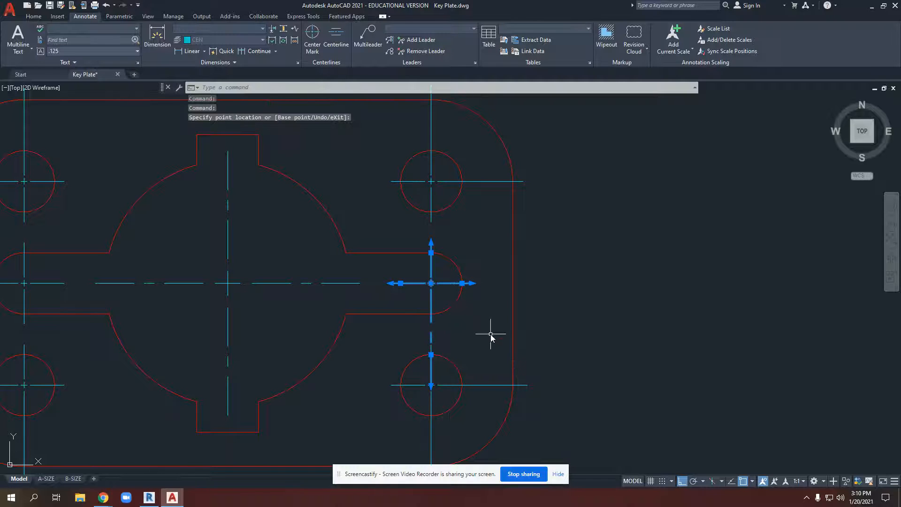
# - Undo the downward stretch of the center mark at the slot's right end
pyautogui.press('Escape')
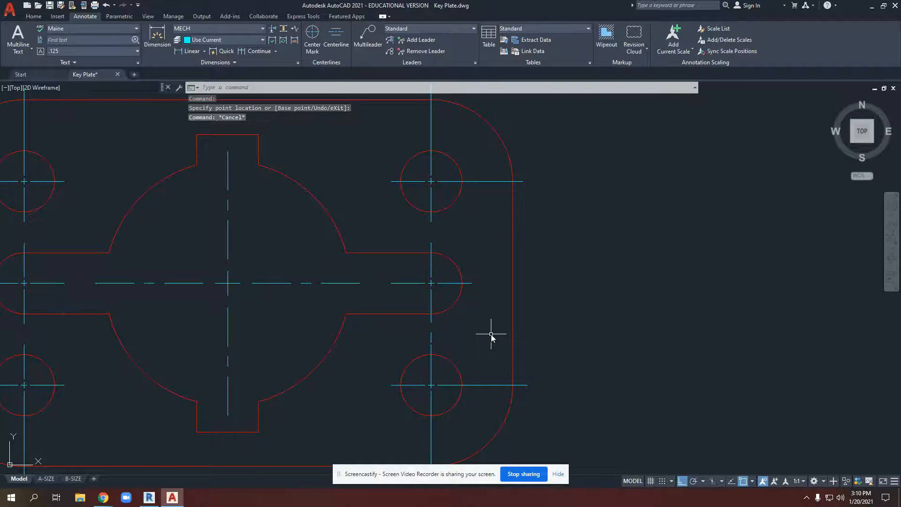
pyautogui.click(432, 336)
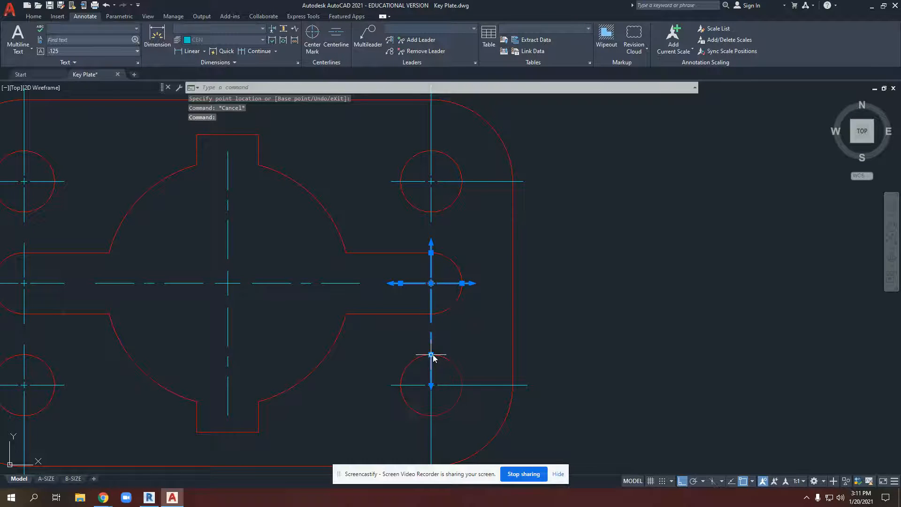
pyautogui.hotkey('ctrl', 'z')
pyautogui.hotkey('ctrl', 'z')
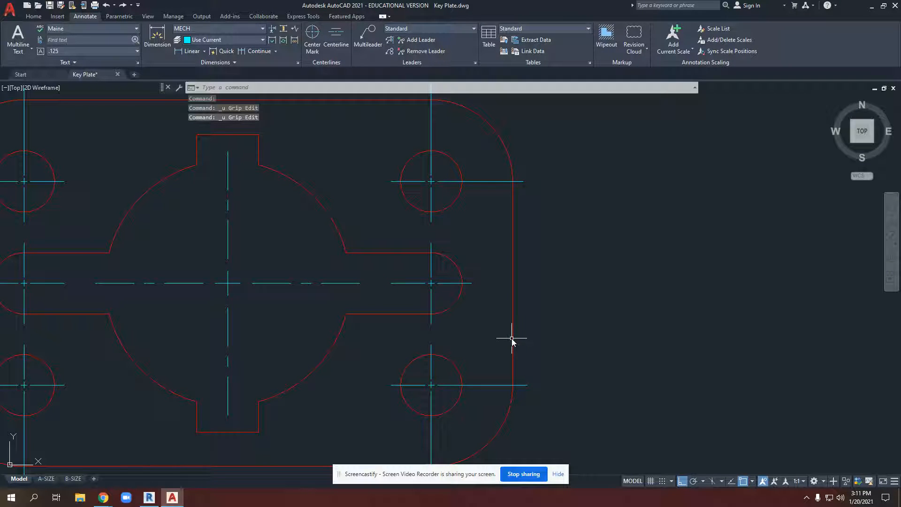
# - Extend the lower arm of the slot's right-end center mark down to the upper end of the lower-right hole's center mark
pyautogui.scroll(3, 439, 334)
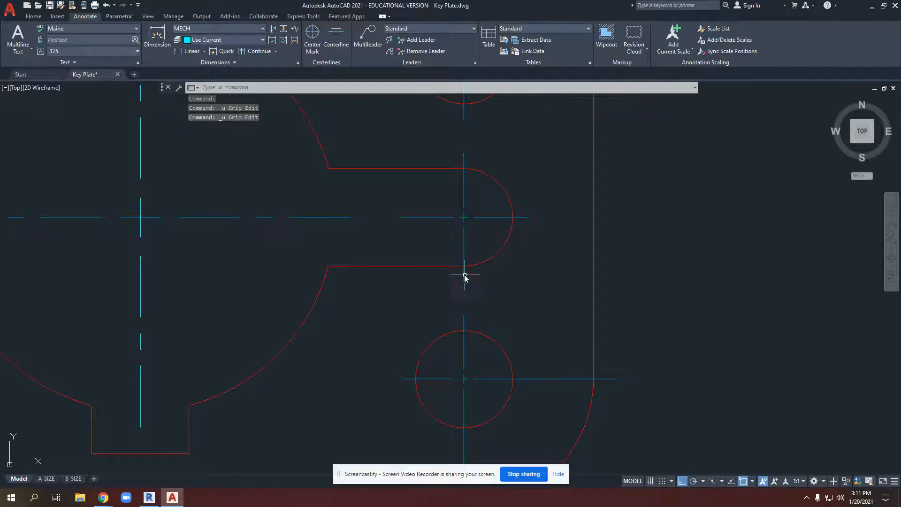
pyautogui.click(465, 255)
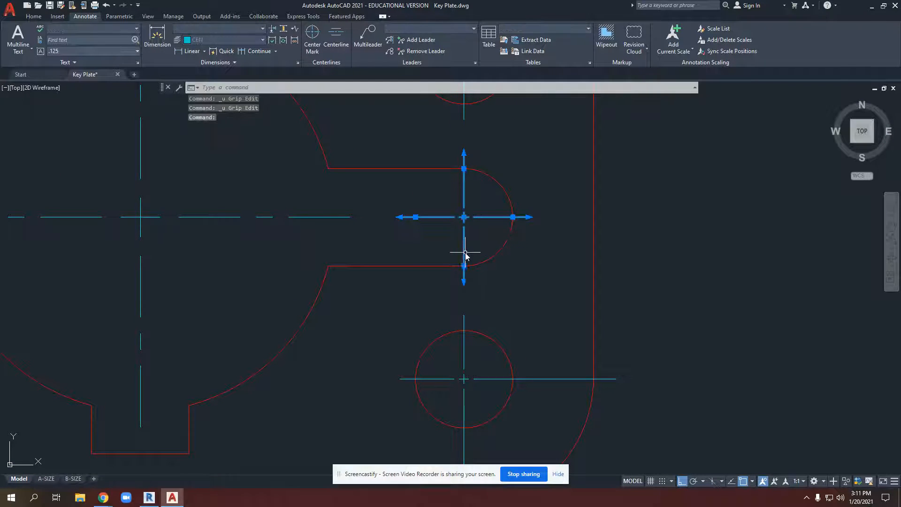
pyautogui.click(463, 281)
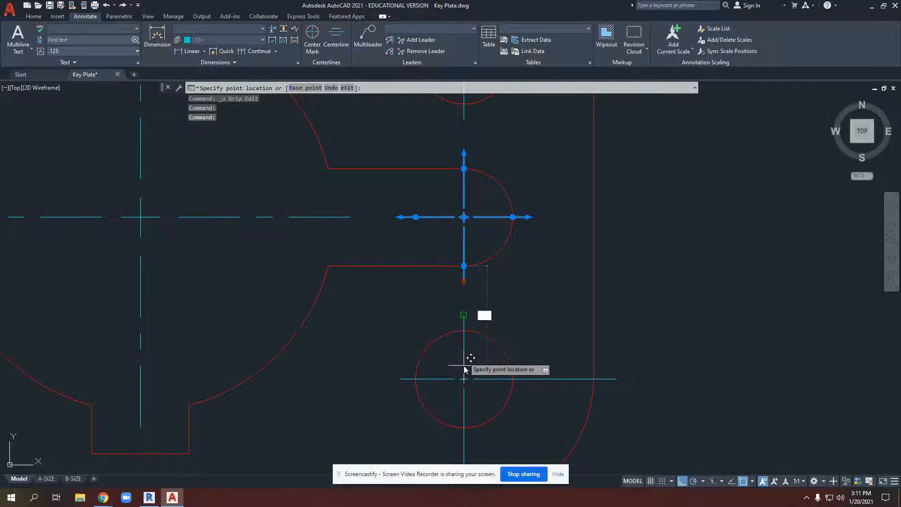
pyautogui.click(464, 314)
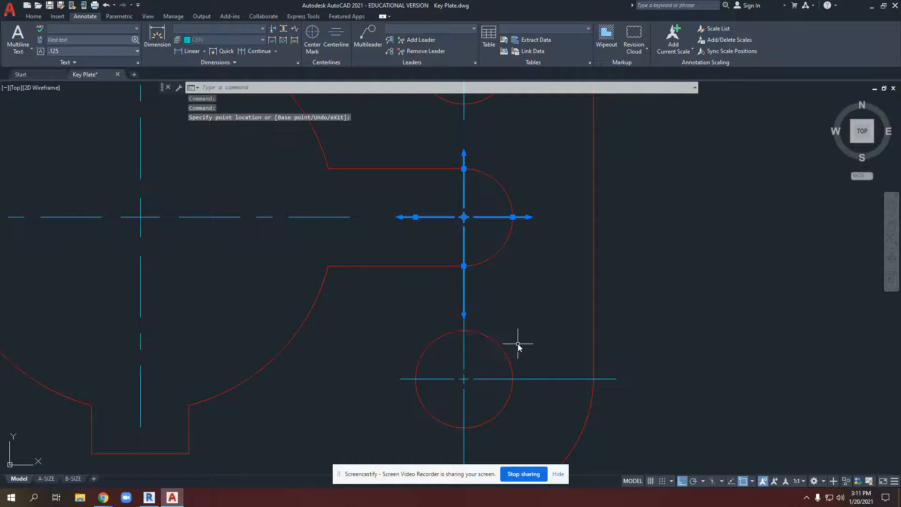
pyautogui.press('Escape')
pyautogui.press('Escape')
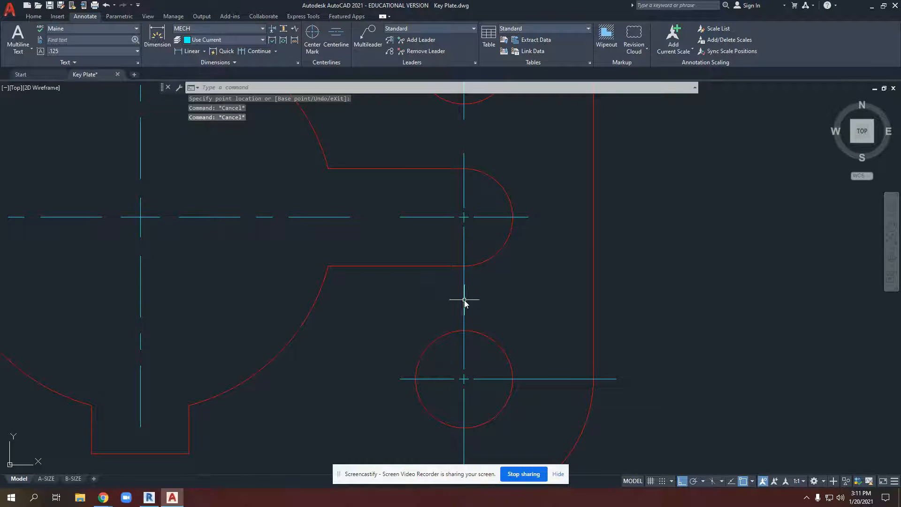
# - Extend the upper arm of the slot's right-end center mark up to the lower end of the upper-right hole's center mark
pyautogui.moveTo(477, 277); pyautogui.dragTo(472, 365, button='middle')
pyautogui.click(460, 245)
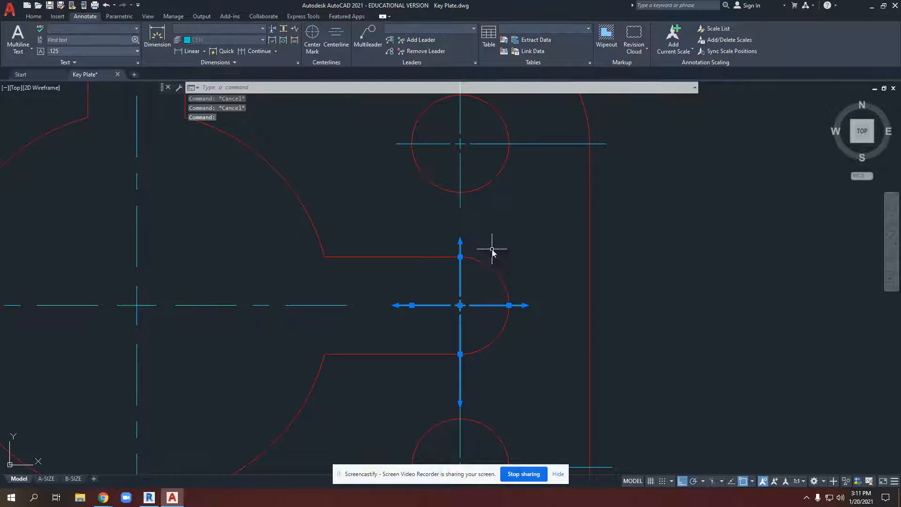
pyautogui.click(460, 257)
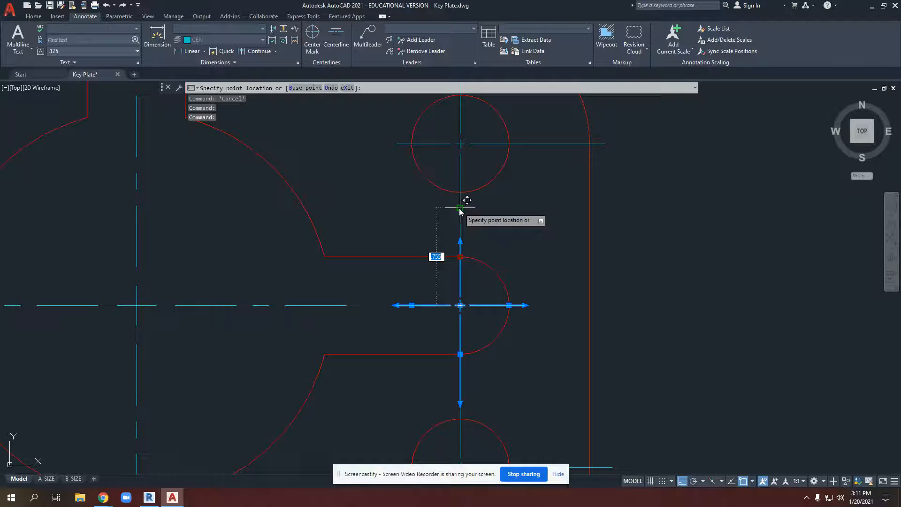
pyautogui.press('Escape')
pyautogui.press('Escape')
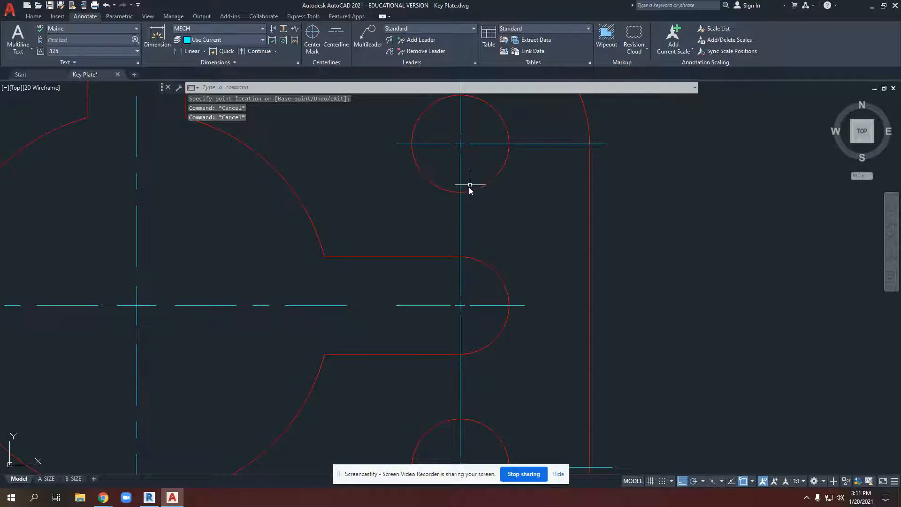
# - Regenerate the Key Plate drawing's display with the REGEN command
pyautogui.scroll(-2, 460, 221)
pyautogui.scroll(-3, 460, 220)
pyautogui.scroll(3, 476, 262)
pyautogui.moveTo(430, 232); pyautogui.dragTo(438, 275, button='middle')
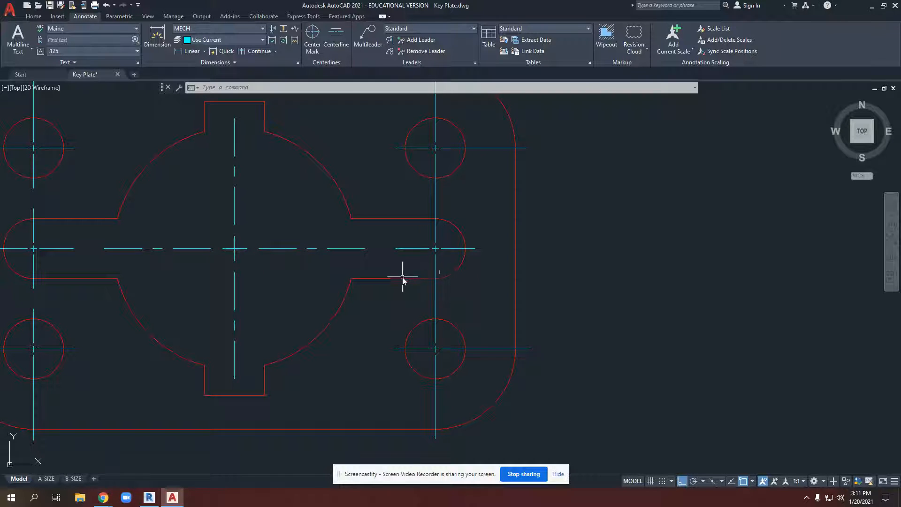
pyautogui.moveTo(265, 239); pyautogui.dragTo(336, 272, button='middle')
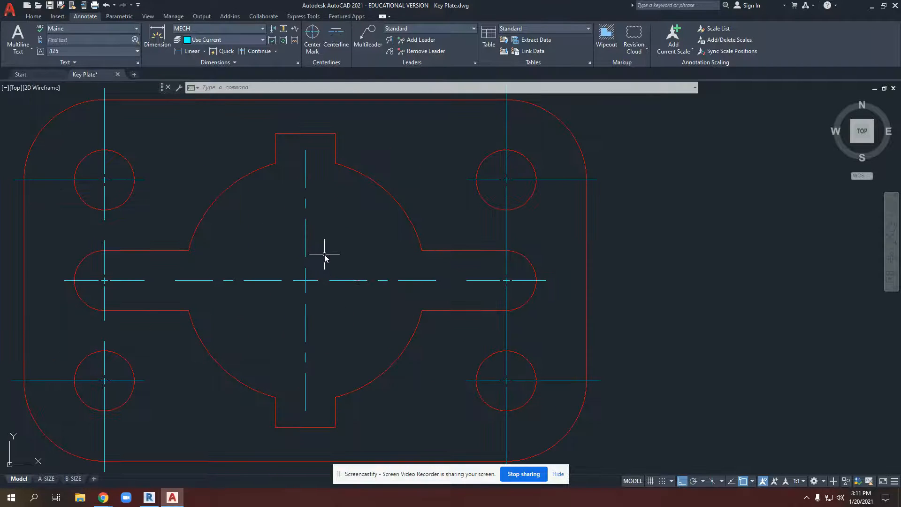
pyautogui.scroll(-2, 331, 277)
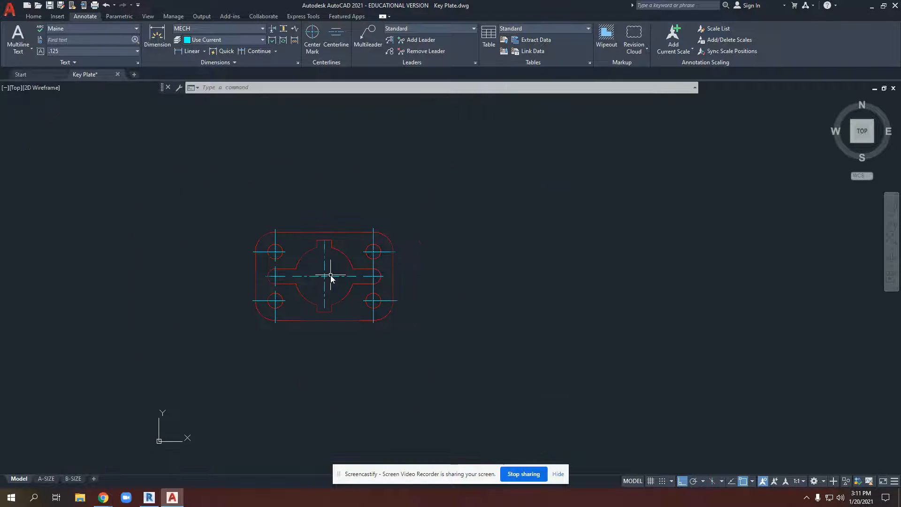
pyautogui.scroll(-5, 331, 277)
pyautogui.scroll(10, 331, 277)
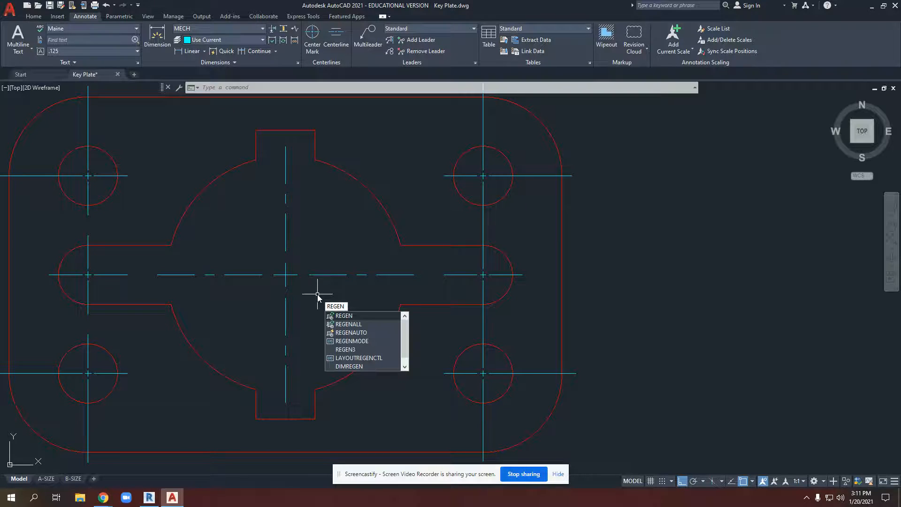
pyautogui.press('Return')
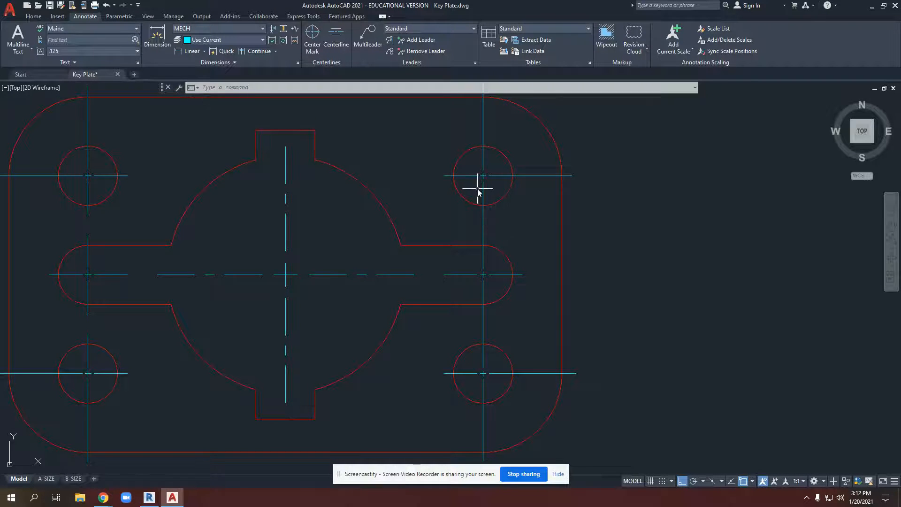
# - Extend the right arm of the large central circle's center mark to meet the center mark at the slot's right end
pyautogui.click(411, 275)
pyautogui.click(415, 275)
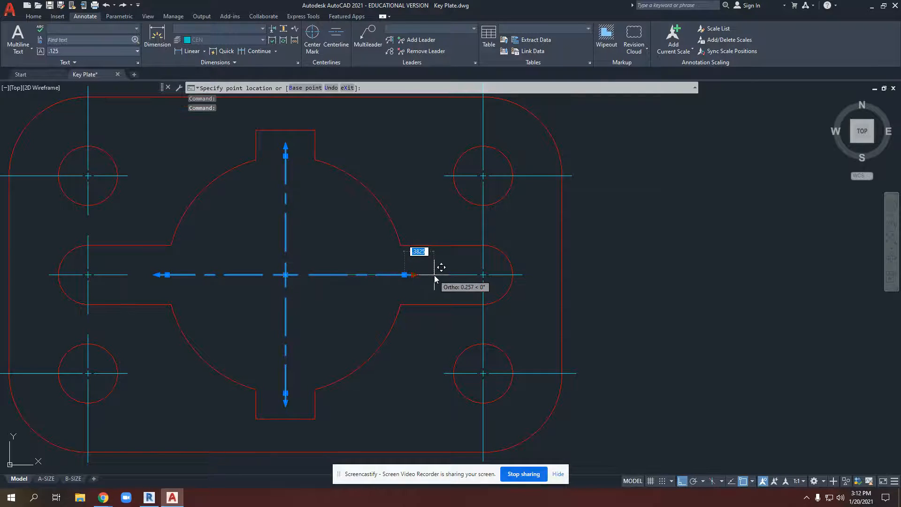
pyautogui.press('Escape')
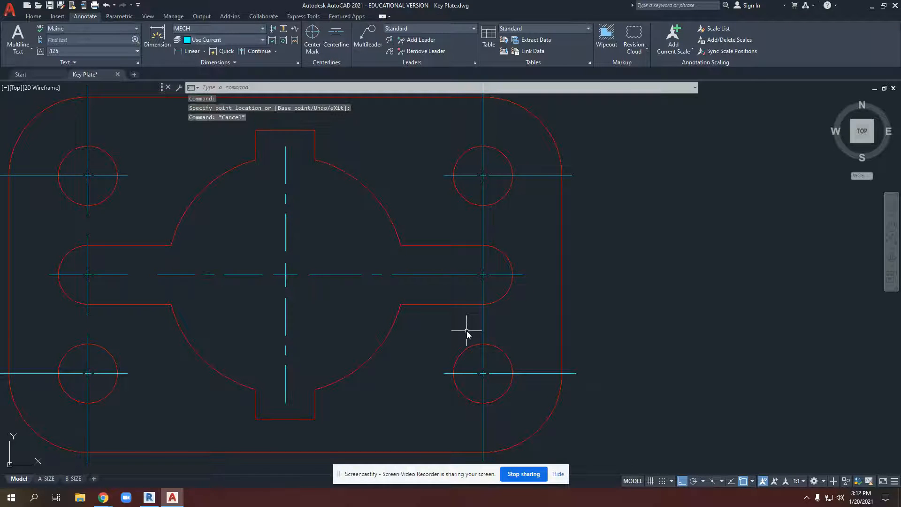
# - Extend the right arm of the slot's left-end center mark to meet the large central circle's center mark
pyautogui.moveTo(137, 281); pyautogui.dragTo(197, 289, button='middle')
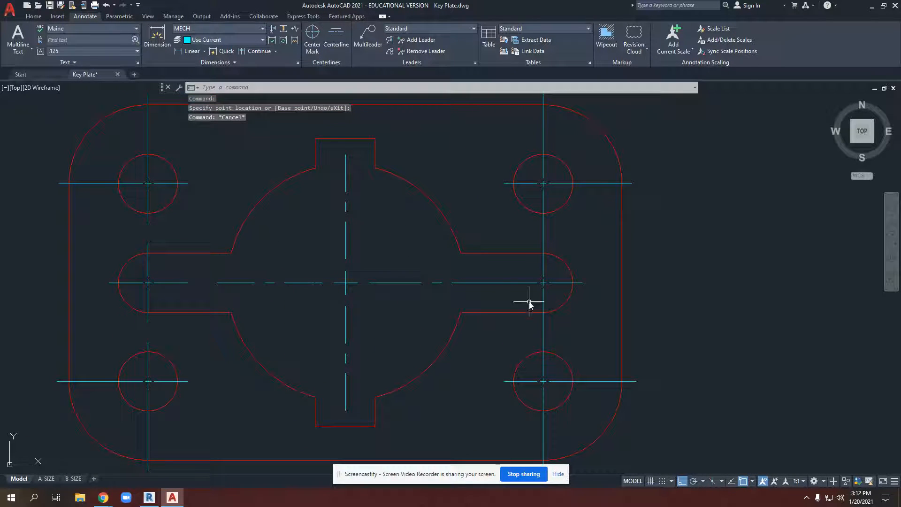
pyautogui.click(185, 283)
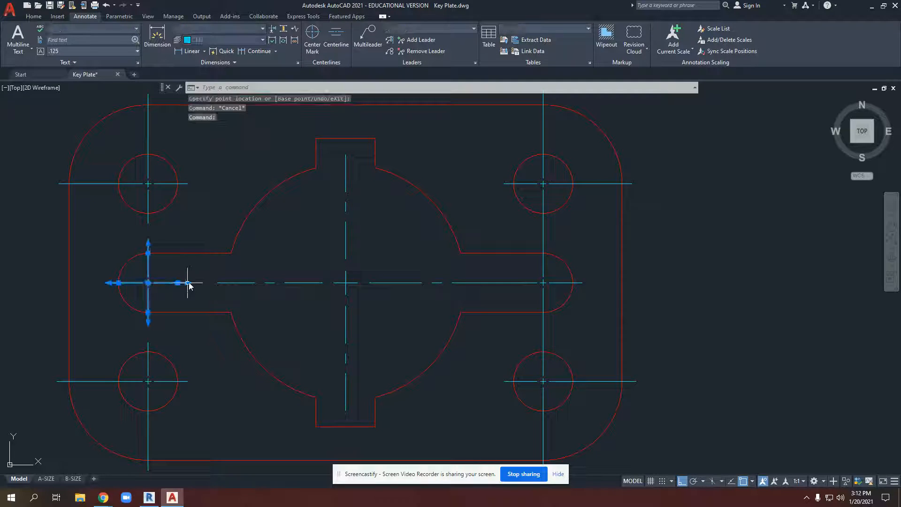
pyautogui.click(186, 282)
pyautogui.press('Escape')
pyautogui.press('Escape')
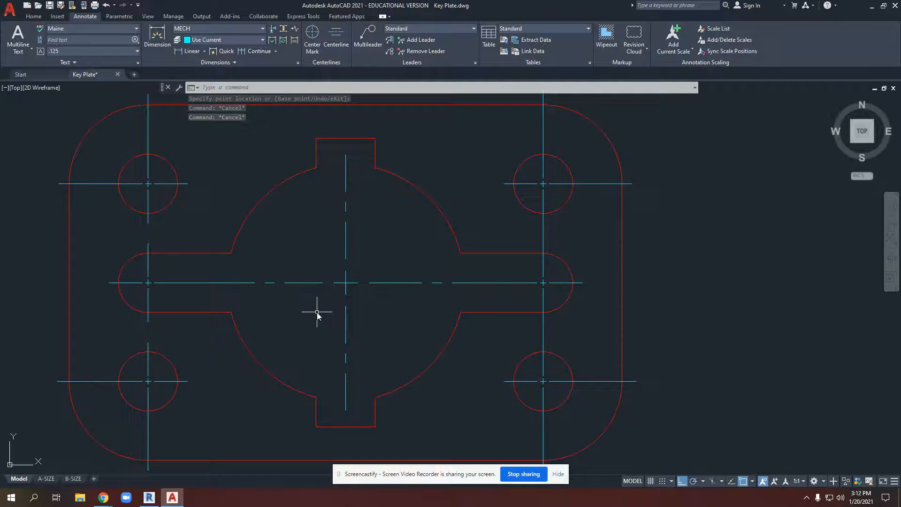
pyautogui.scroll(-4, 303, 282)
pyautogui.scroll(4, 324, 238)
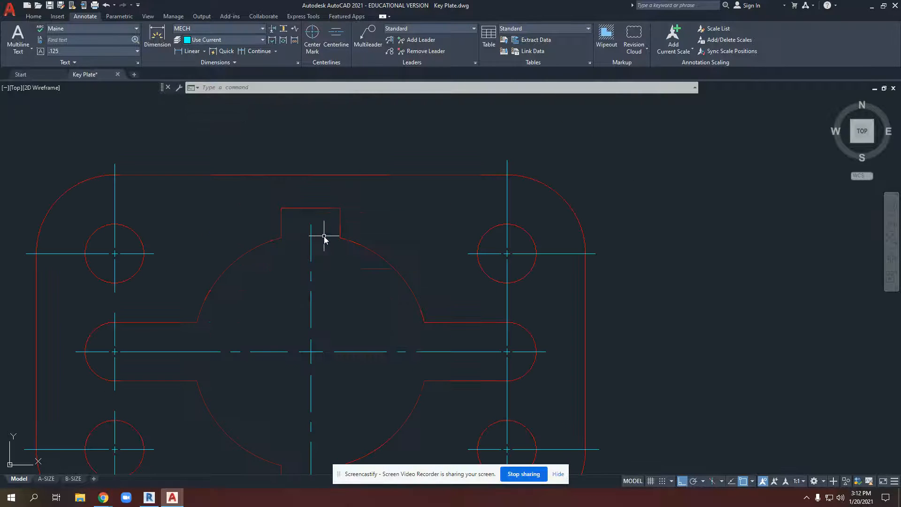
pyautogui.click(310, 228)
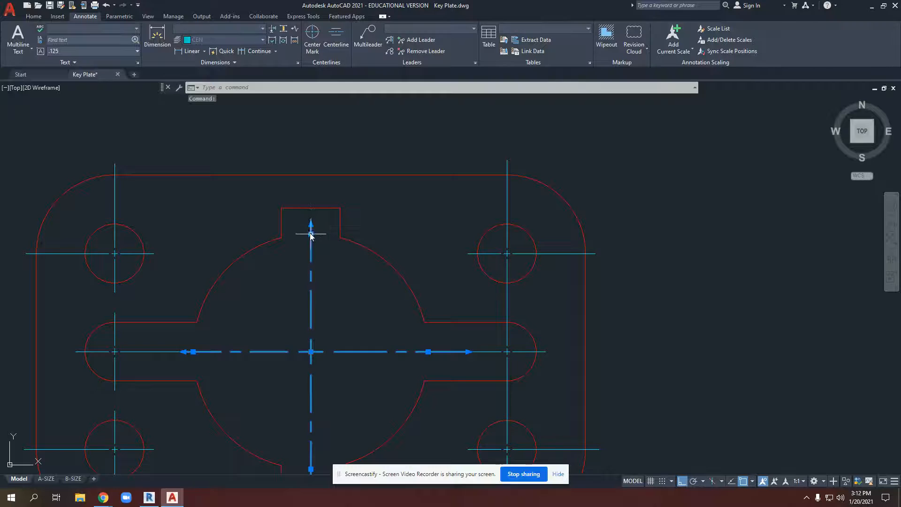
pyautogui.press('Escape')
pyautogui.press('Escape')
# - Extend the lower arm of the upper-left hole's center mark down to the slot's left-end center mark
pyautogui.moveTo(191, 242); pyautogui.dragTo(232, 235, button='middle')
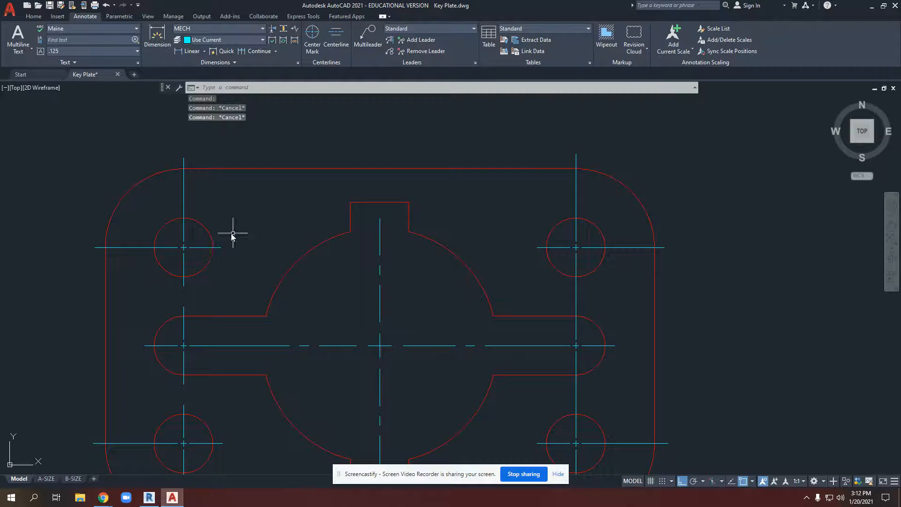
pyautogui.click(183, 283)
pyautogui.click(184, 298)
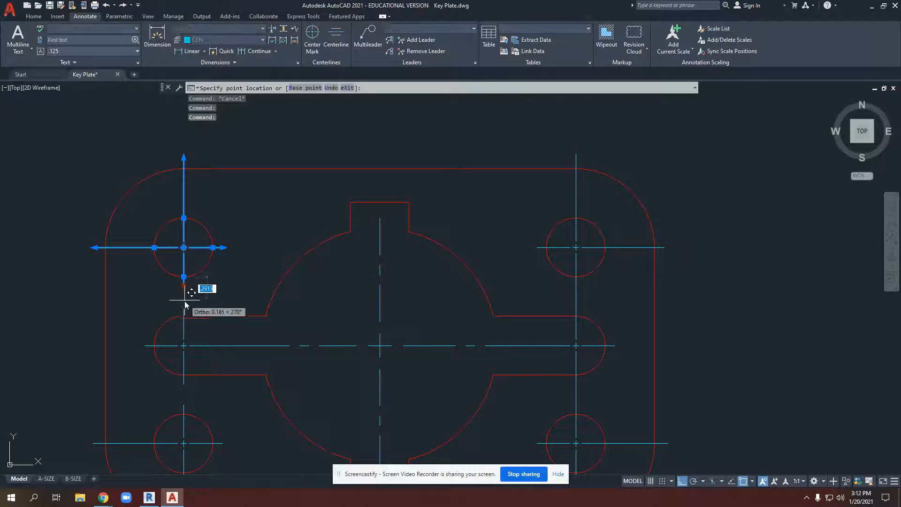
pyautogui.click(184, 306)
# - Extend the upper arm of the lower-left hole's center mark up to the slot's left-end center mark
pyautogui.click(184, 406)
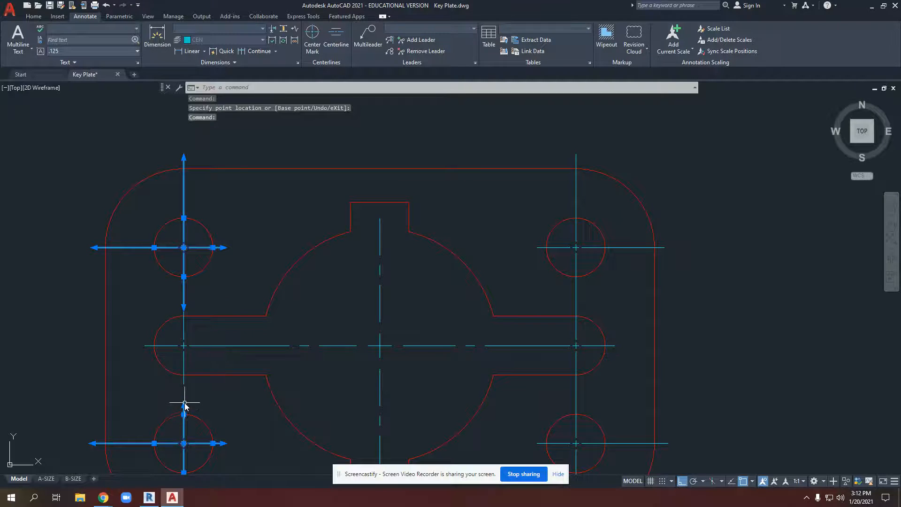
pyautogui.click(183, 413)
pyautogui.click(187, 375)
pyautogui.press('Escape')
pyautogui.press('Escape')
pyautogui.scroll(-4, 295, 307)
pyautogui.click(445, 300)
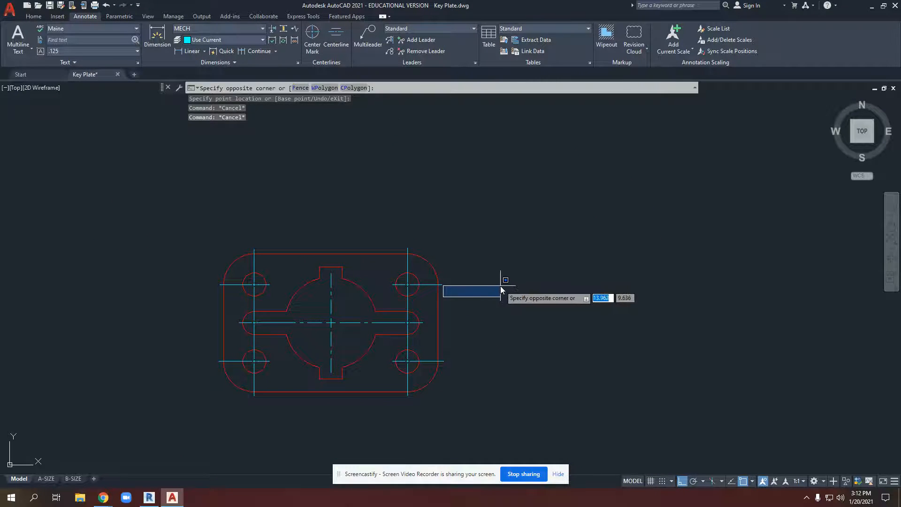
pyautogui.moveTo(314, 342); pyautogui.dragTo(351, 315, button='middle')
pyautogui.scroll(4, 351, 312)
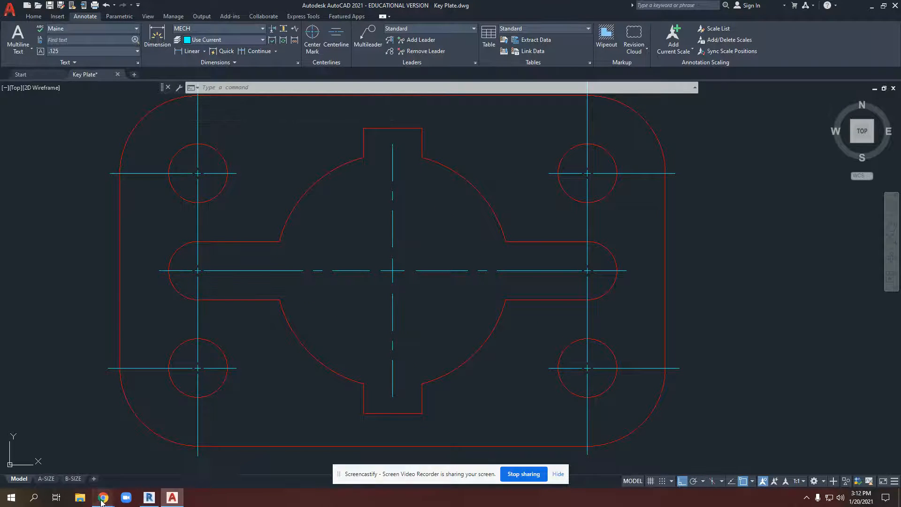
# - Switch to Chrome to compare the finished center lines with the Key Plate figure in the PDF, and return to AutoCAD
pyautogui.moveTo(103, 497)
pyautogui.click(49, 451)
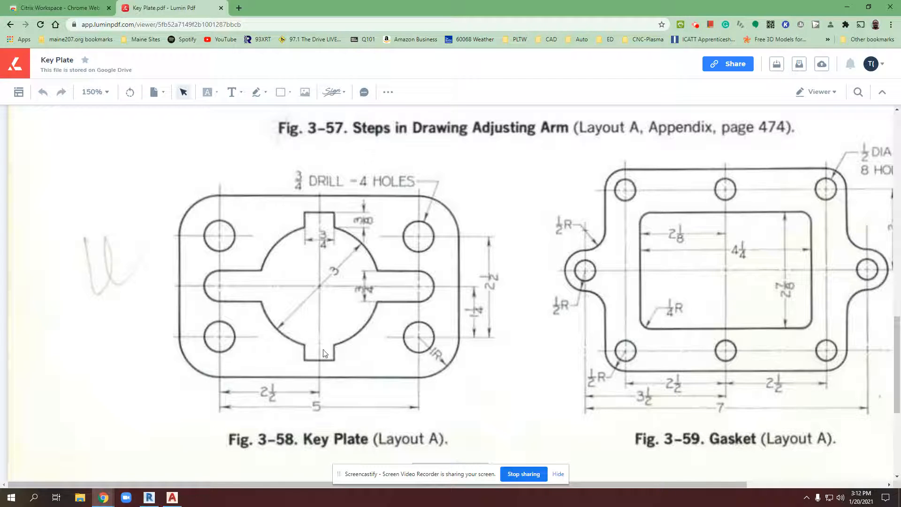
pyautogui.click(846, 9)
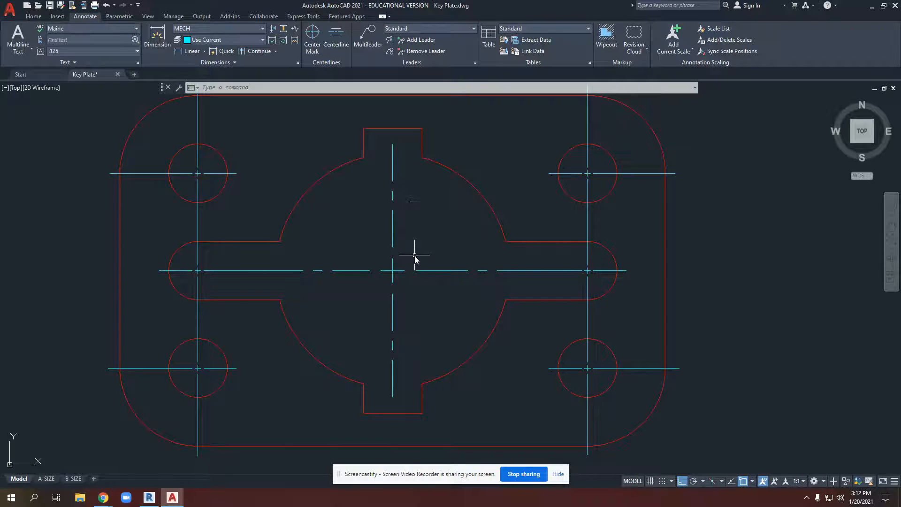
# - Save the drawing and make DIM the current layer
pyautogui.scroll(2, 383, 257)
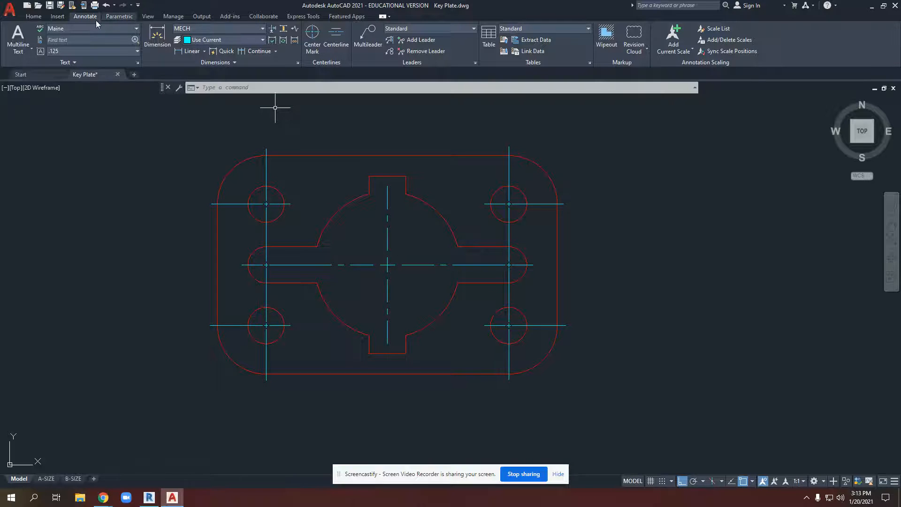
pyautogui.click(33, 17)
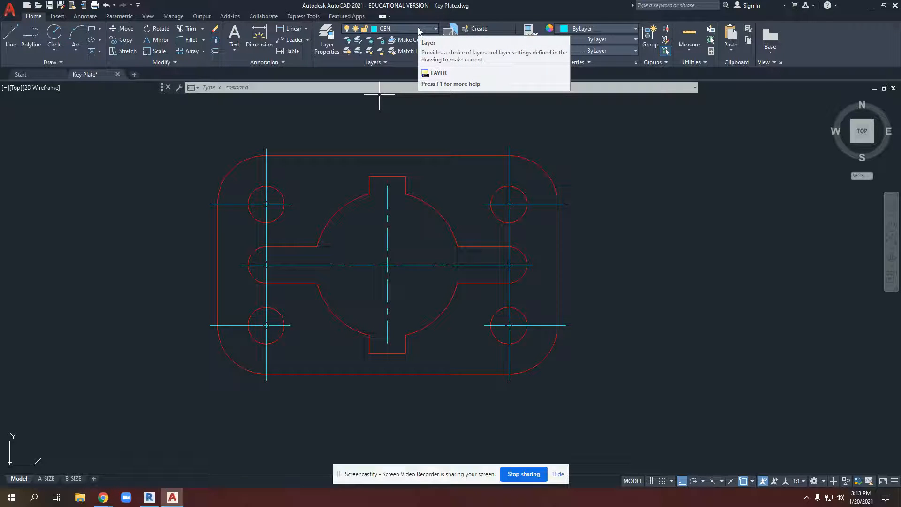
pyautogui.hotkey('ctrl', 's')
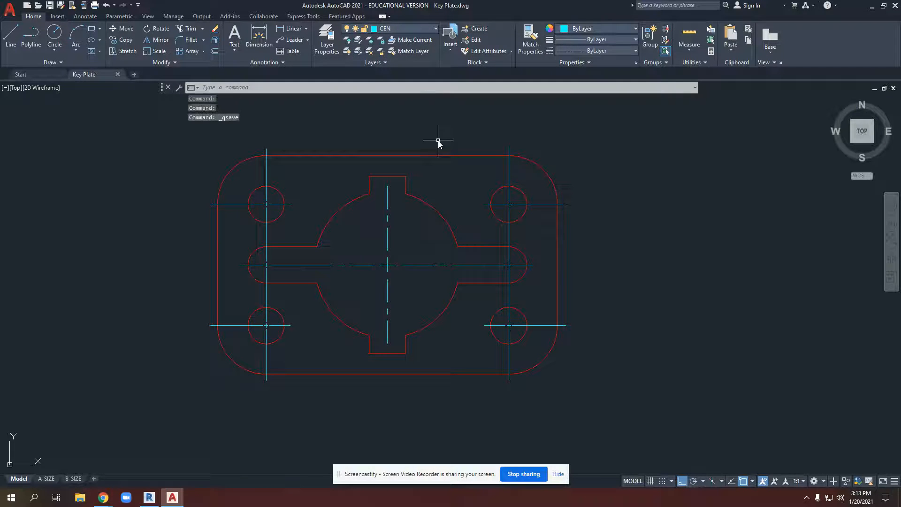
pyautogui.click(397, 29)
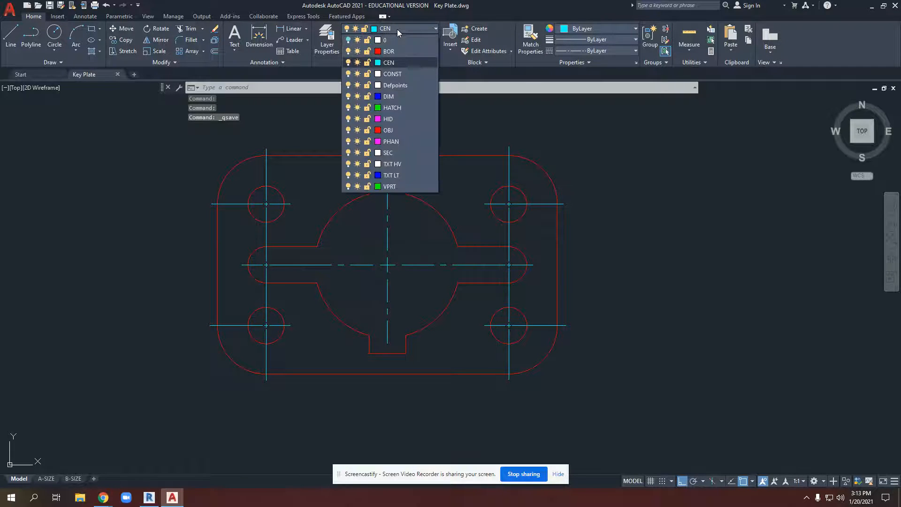
pyautogui.click(388, 97)
pyautogui.moveTo(357, 150); pyautogui.dragTo(398, 169, button='middle')
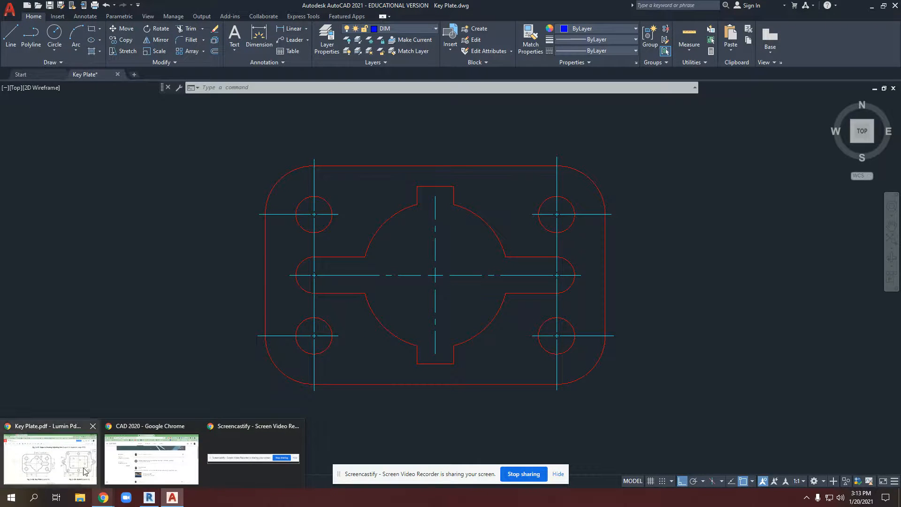
# - Check the Key Plate figure in Chrome, and in AutoCAD place a linear dimension below the plate from the vertical center line to the right holes' center line
pyautogui.click(52, 457)
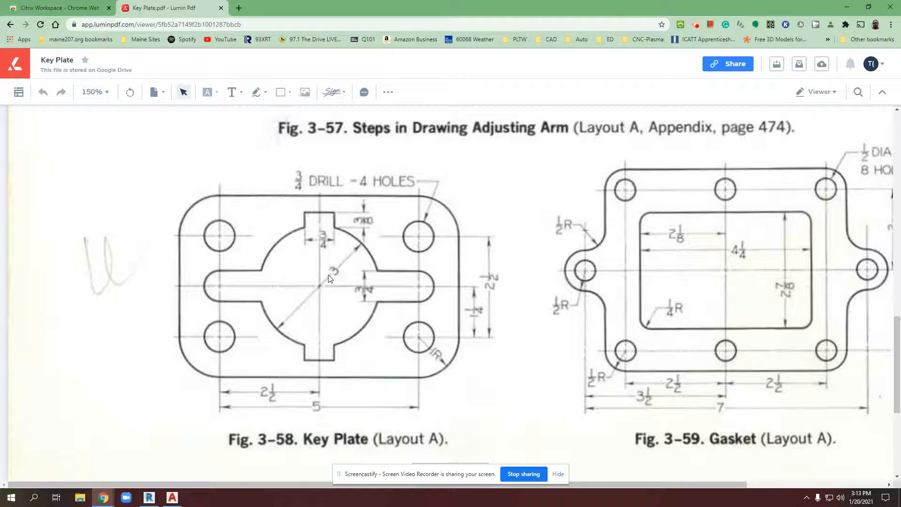
pyautogui.click(848, 7)
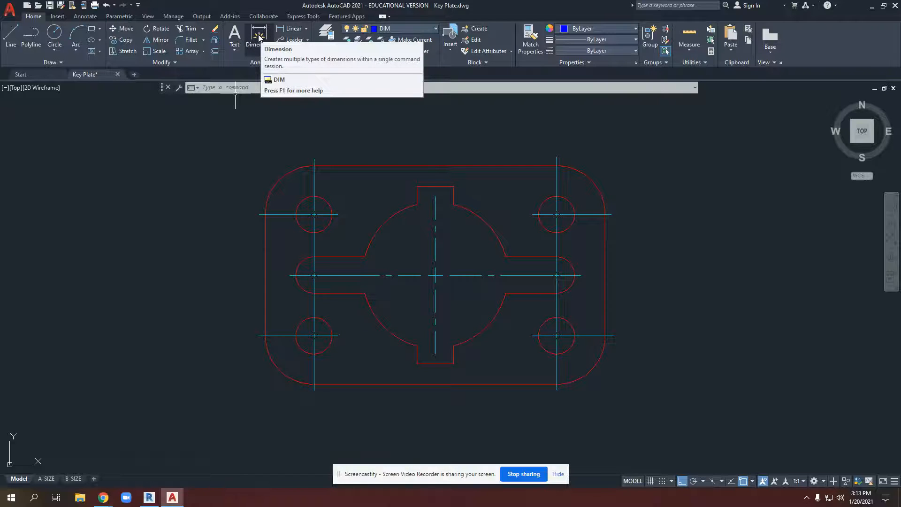
pyautogui.click(306, 29)
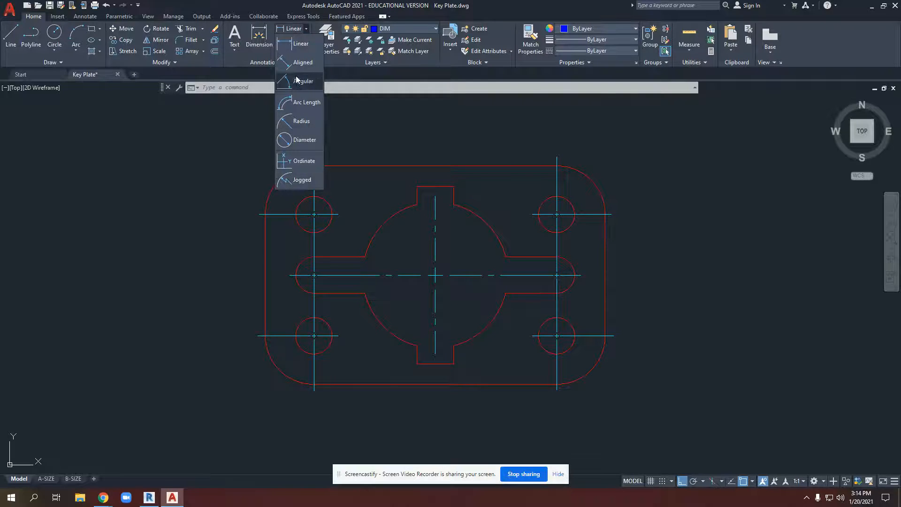
pyautogui.click(291, 45)
pyautogui.moveTo(332, 305); pyautogui.dragTo(331, 261, button='middle')
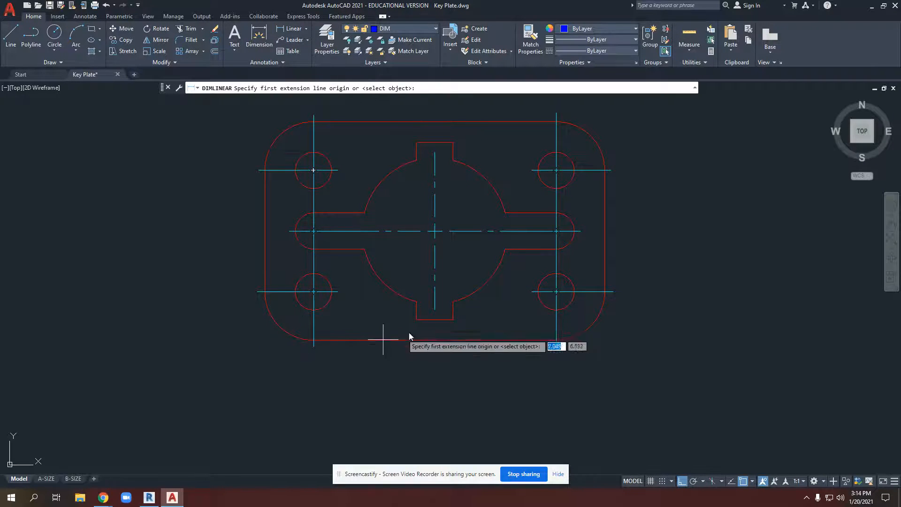
pyautogui.click(436, 311)
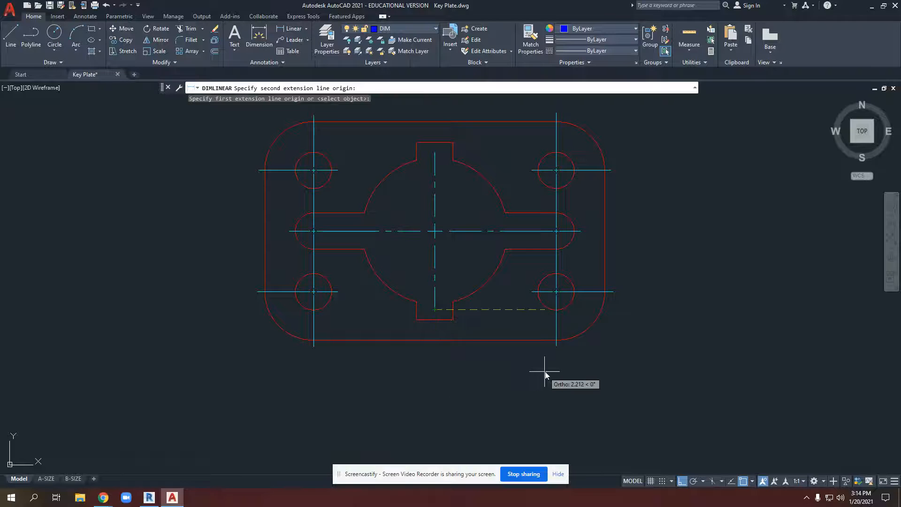
pyautogui.click(556, 348)
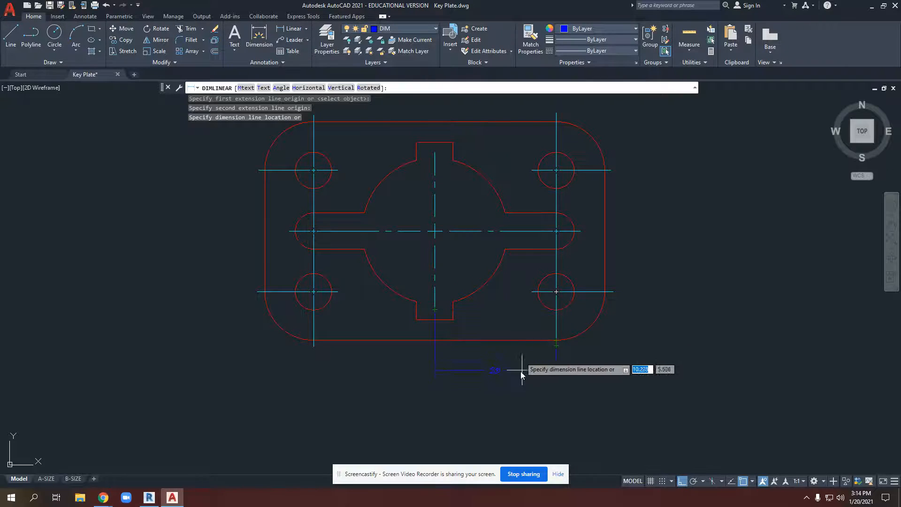
pyautogui.scroll(4, 503, 370)
pyautogui.moveTo(504, 371); pyautogui.dragTo(436, 344, button='middle')
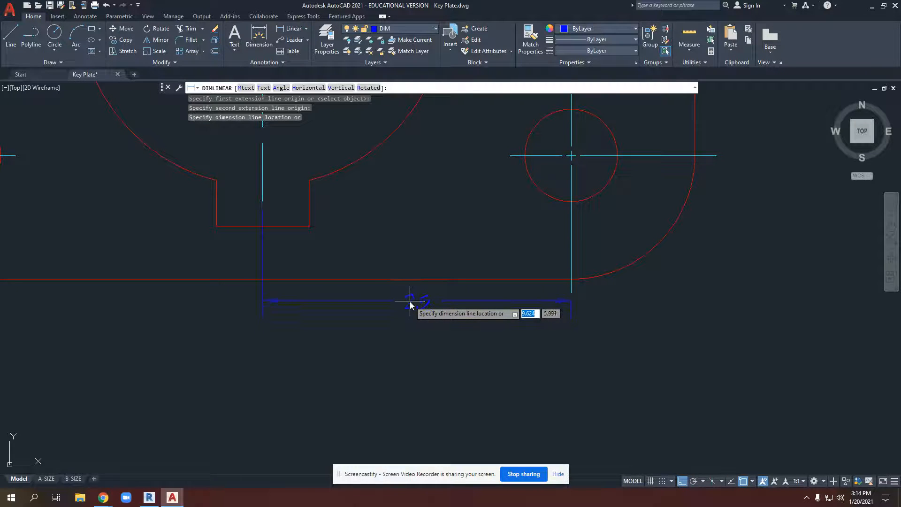
pyautogui.moveTo(402, 422); pyautogui.dragTo(397, 392, button='middle')
pyautogui.scroll(-4, 398, 401)
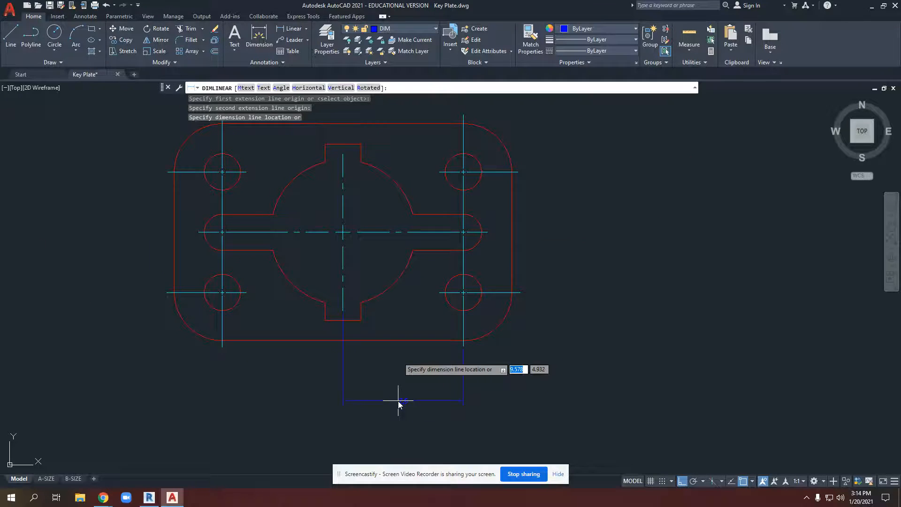
pyautogui.scroll(4, 393, 360)
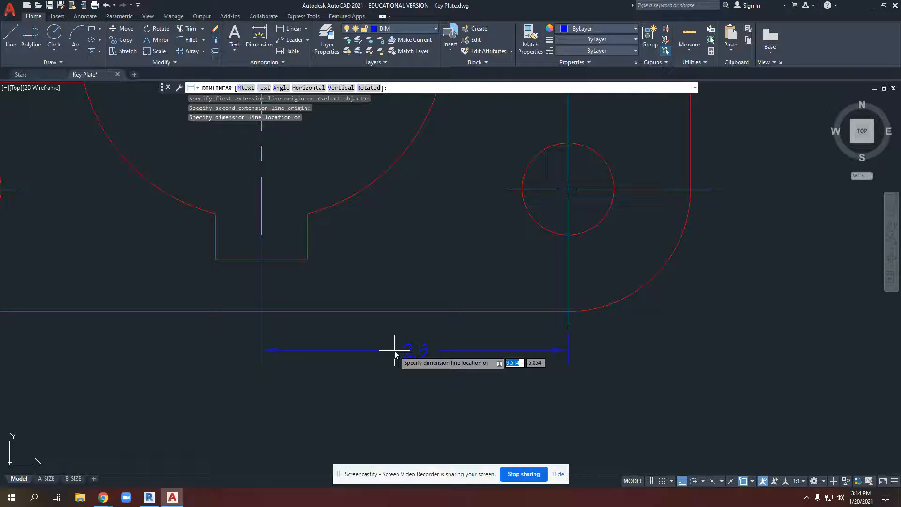
pyautogui.click(395, 350)
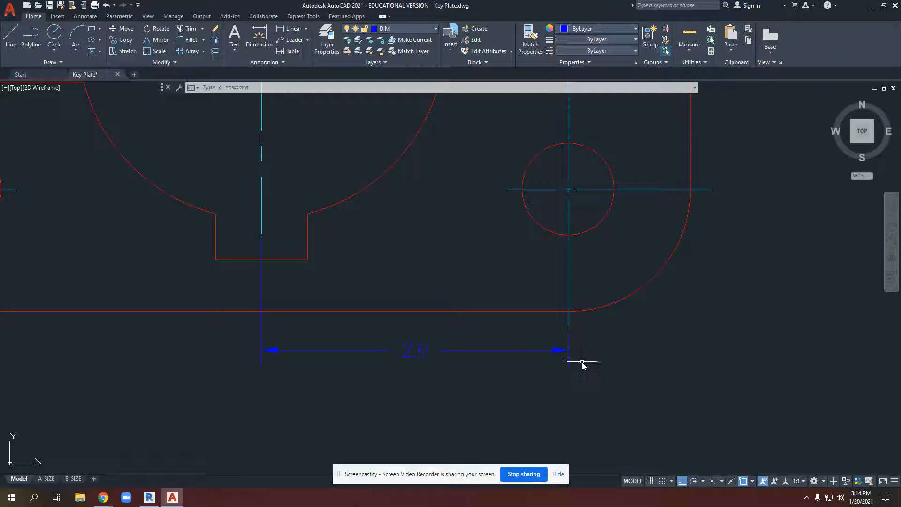
# - Add a linear dimension between the left and right holes' vertical center lines, placed just below the 2.5 dimension
pyautogui.scroll(-2, 492, 410)
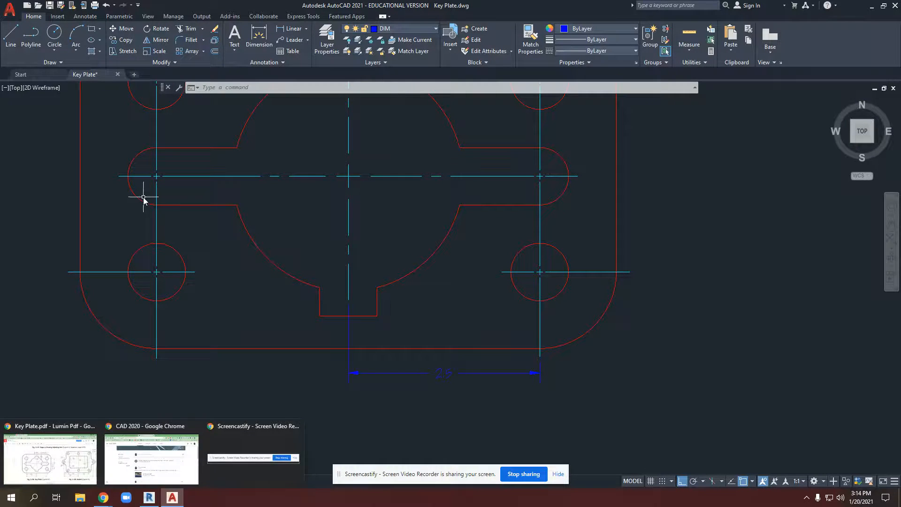
pyautogui.click(290, 29)
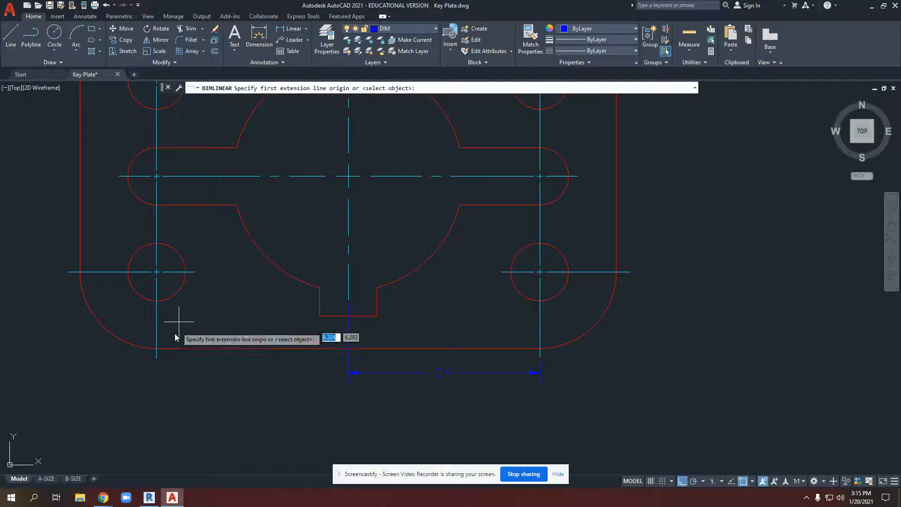
pyautogui.click(157, 350)
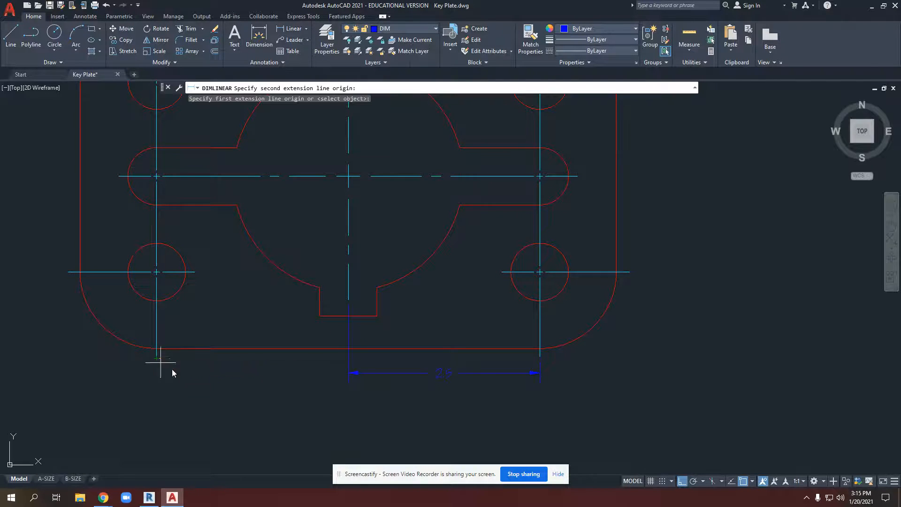
pyautogui.click(540, 358)
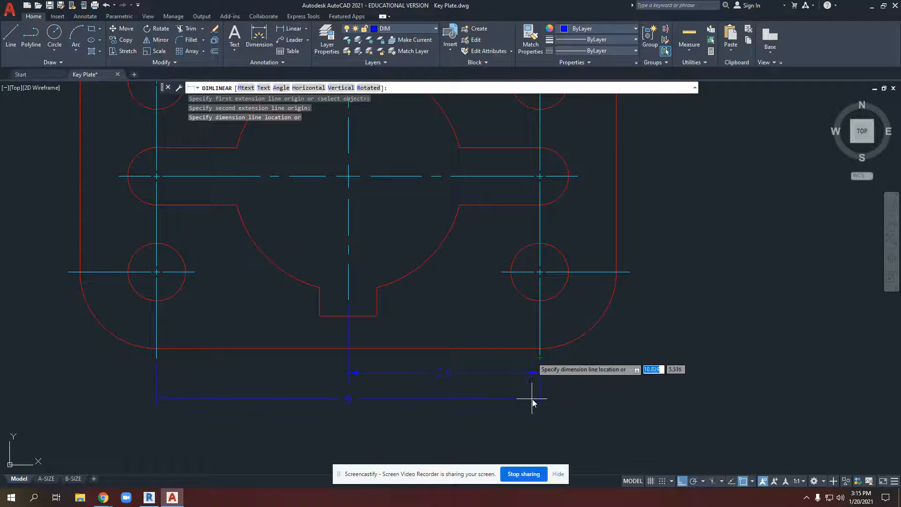
pyautogui.scroll(2, 553, 390)
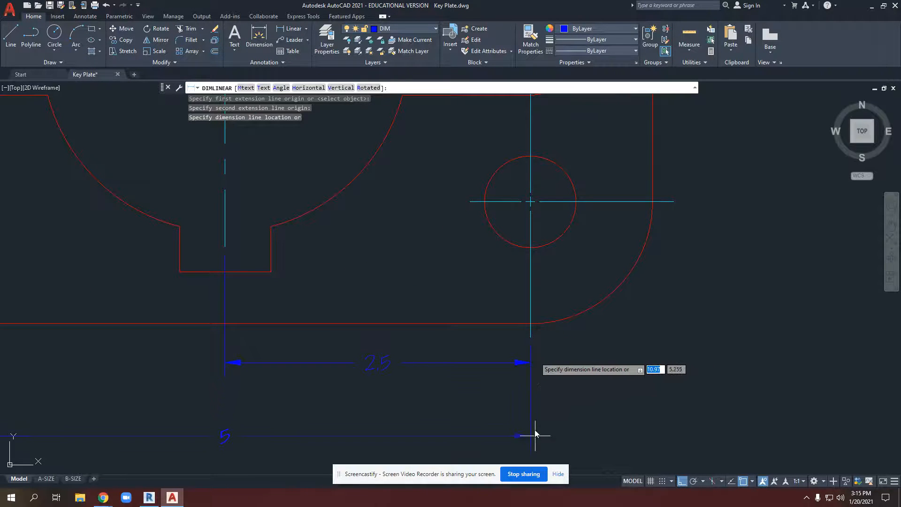
pyautogui.click(500, 393)
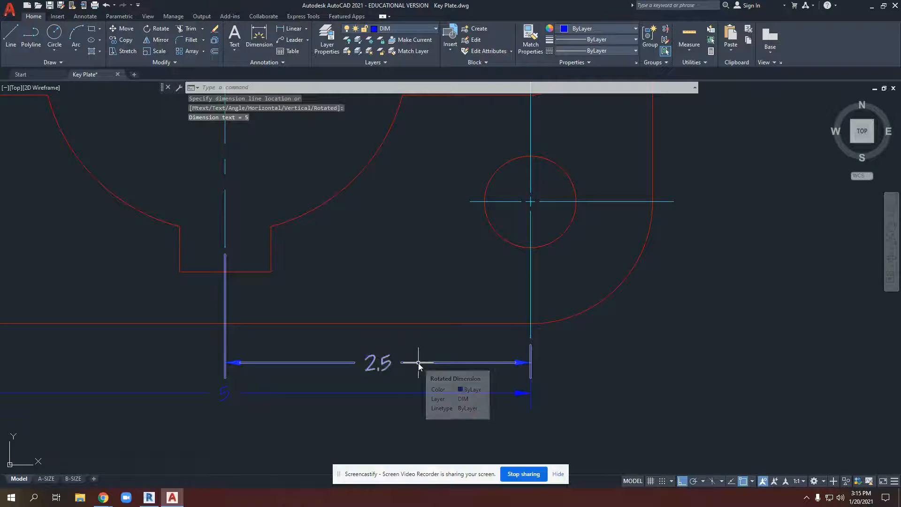
# - Move the text of the 5 dimension left along its line, clear of the plate's central extension line
pyautogui.scroll(-4, 235, 397)
pyautogui.scroll(4, 235, 398)
pyautogui.moveTo(235, 398); pyautogui.dragTo(381, 375, button='middle')
pyautogui.click(362, 370)
pyautogui.click(346, 371)
pyautogui.click(332, 371)
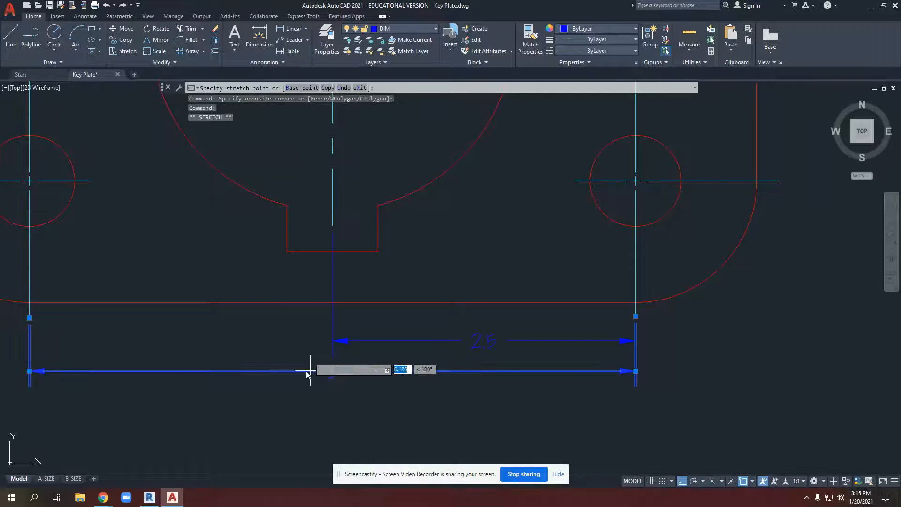
pyautogui.press('Escape')
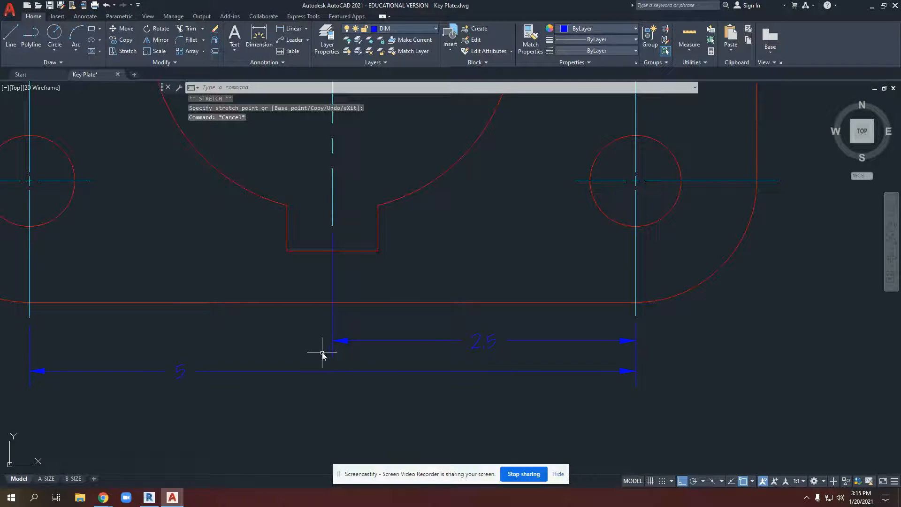
pyautogui.scroll(-2, 420, 401)
pyautogui.moveTo(414, 395); pyautogui.dragTo(443, 392, button='middle')
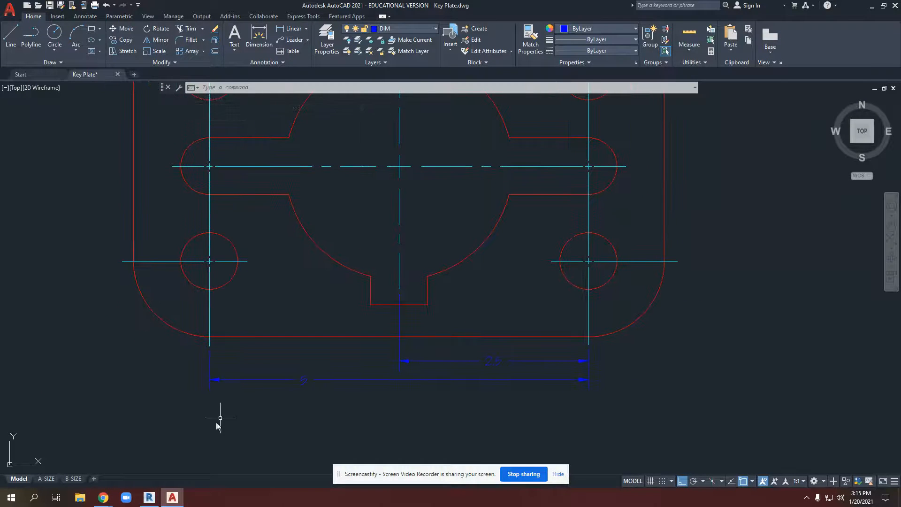
# - Switch to Chrome to check the remaining dimensions in the Key Plate figure, and return to AutoCAD
pyautogui.moveTo(103, 497)
pyautogui.click(86, 469)
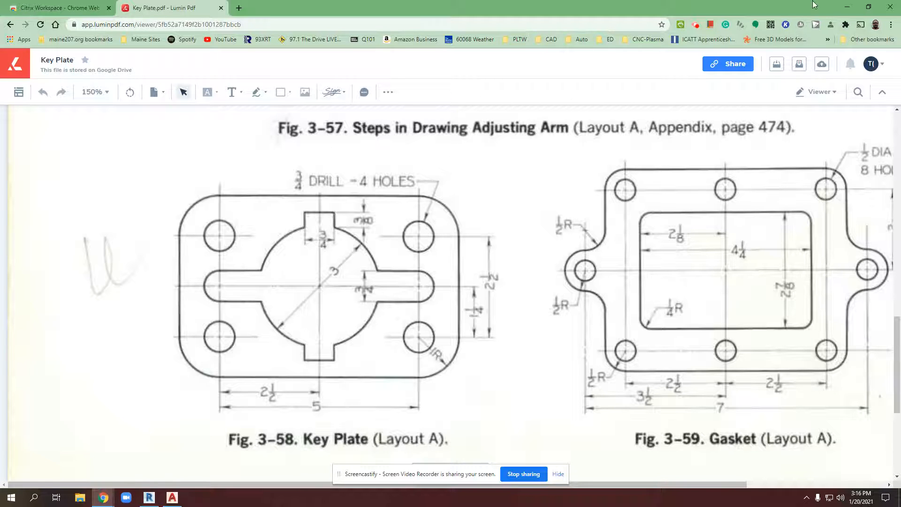
pyautogui.click(849, 7)
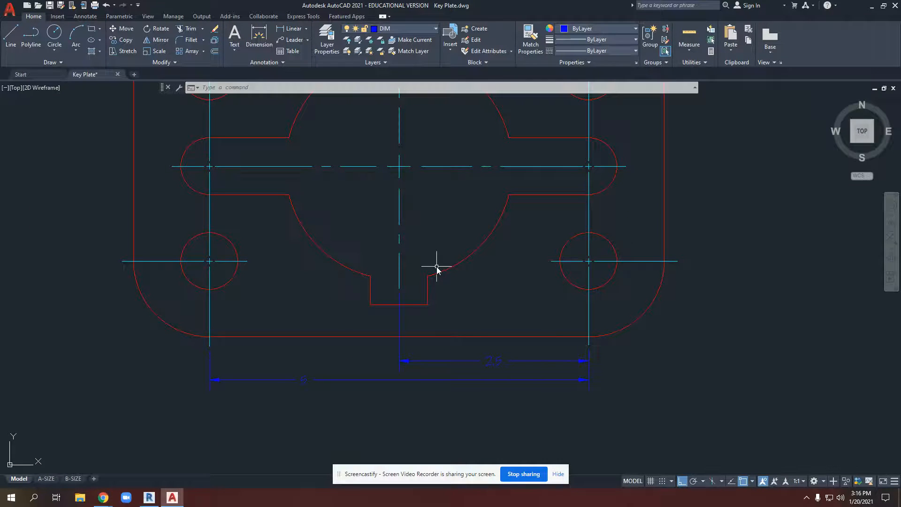
# - Add a radius dimension to the plate's lower-right corner arc, with its text between the hole and the arc
pyautogui.scroll(2, 389, 291)
pyautogui.moveTo(342, 268); pyautogui.dragTo(337, 297, button='middle')
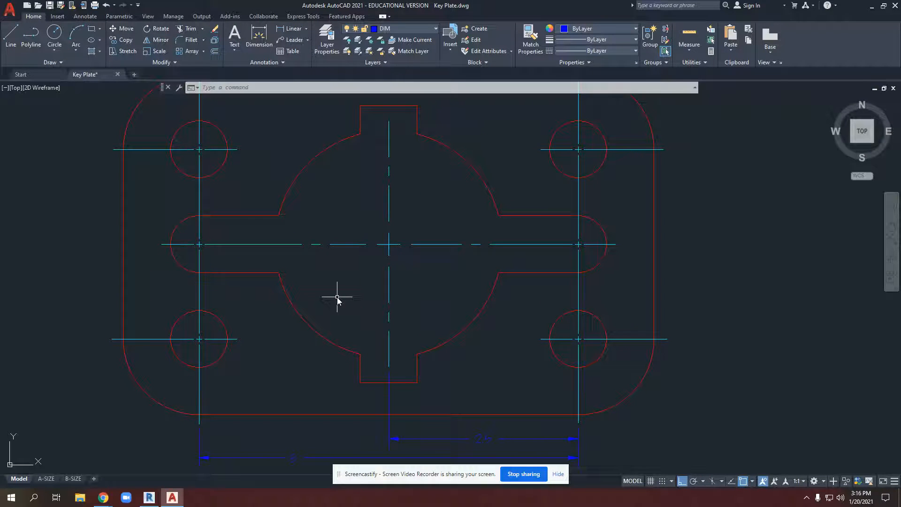
pyautogui.click(305, 30)
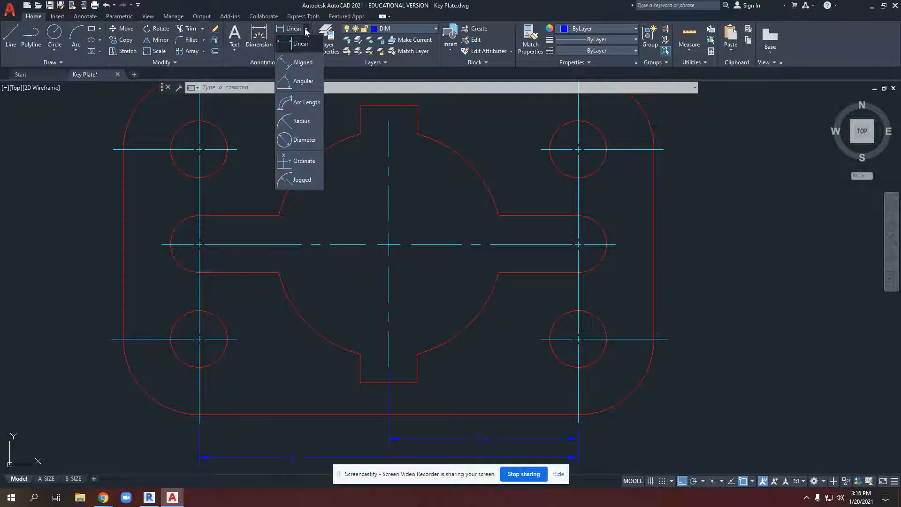
pyautogui.click(300, 121)
pyautogui.moveTo(463, 257); pyautogui.dragTo(362, 211, button='middle')
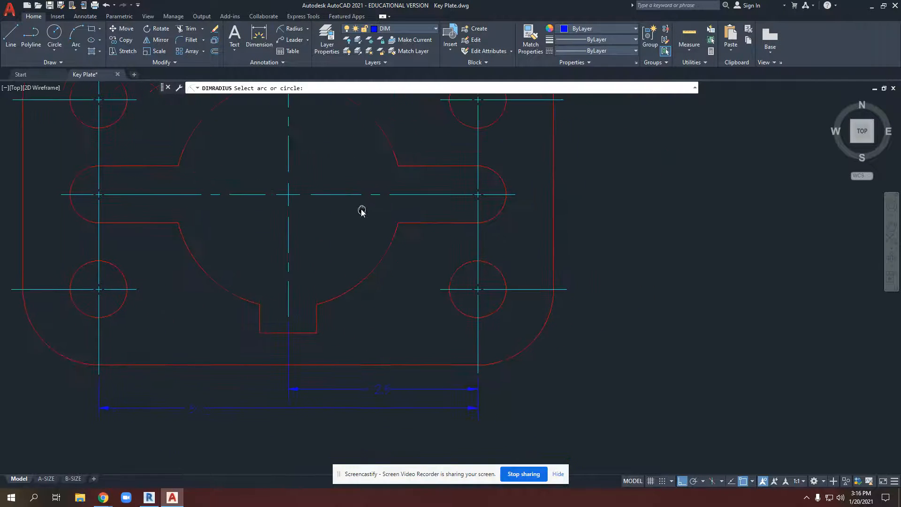
pyautogui.click(530, 343)
pyautogui.scroll(2, 539, 342)
pyautogui.scroll(3, 508, 318)
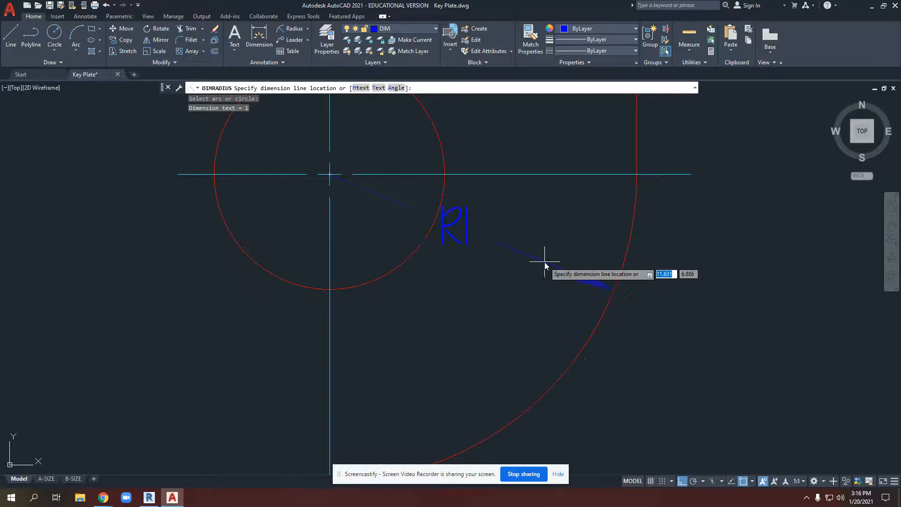
pyautogui.click(483, 322)
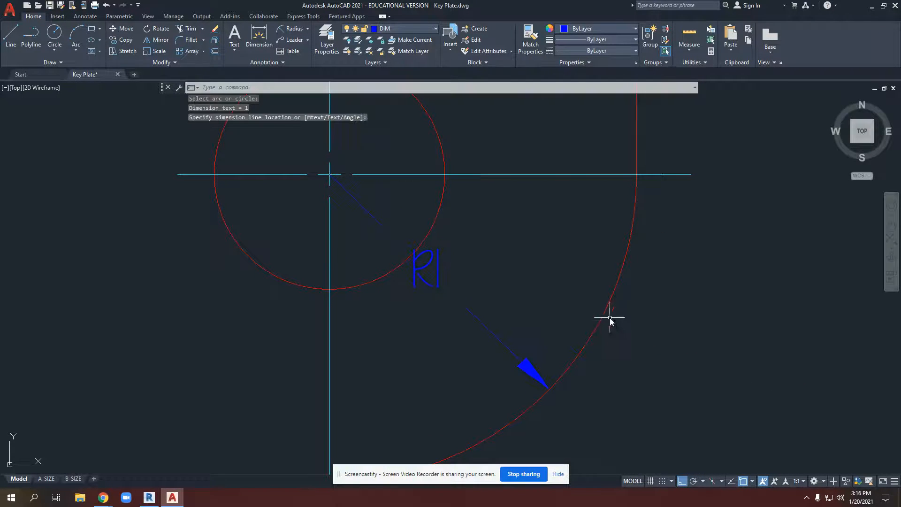
# - Try to reposition the corner radius dimension's text with its grip, shifting it straight down
pyautogui.click(426, 271)
pyautogui.click(426, 268)
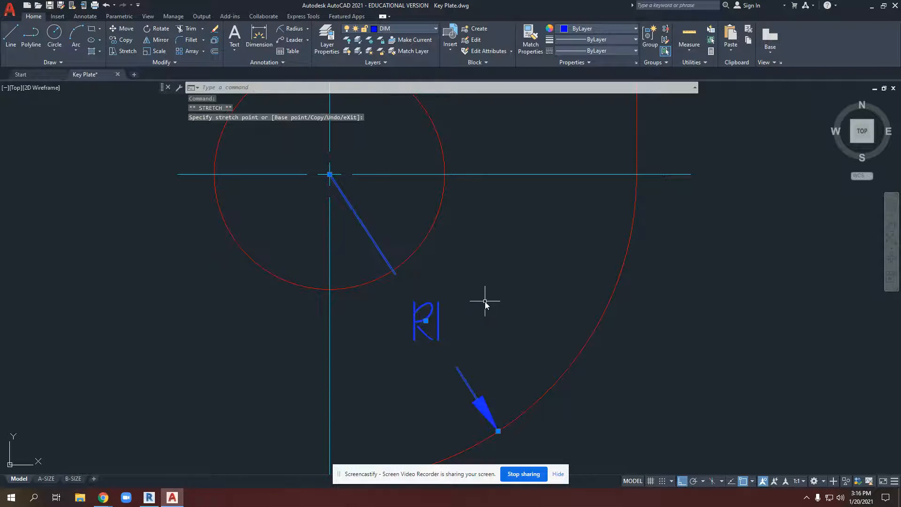
pyautogui.press('Escape')
pyautogui.press('Escape')
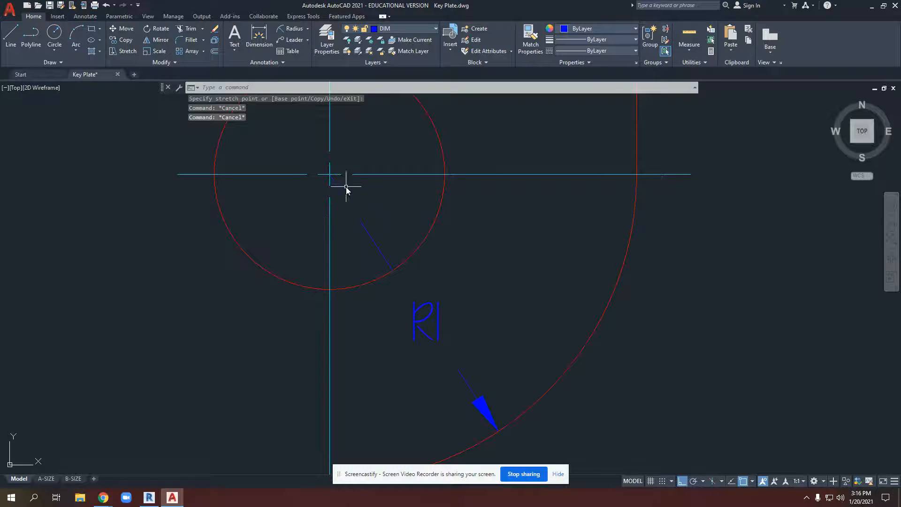
pyautogui.click(424, 323)
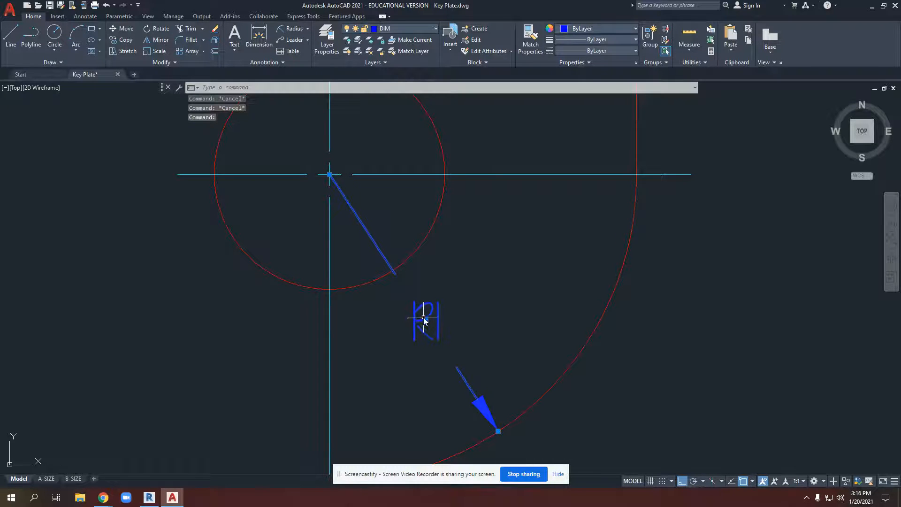
pyautogui.click(425, 321)
pyautogui.press('Escape')
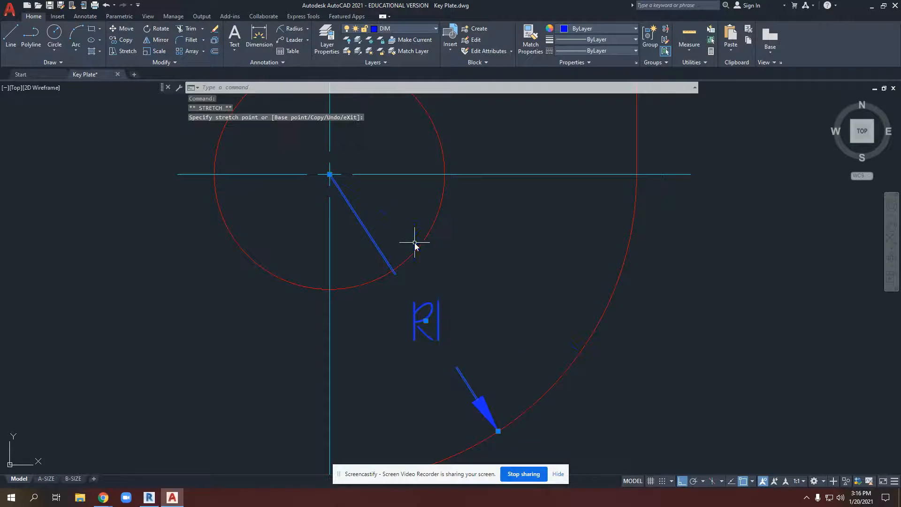
# - Turn off object snap and move the corner radius dimension's text straight up onto the edge of the hole
pyautogui.moveTo(426, 321)
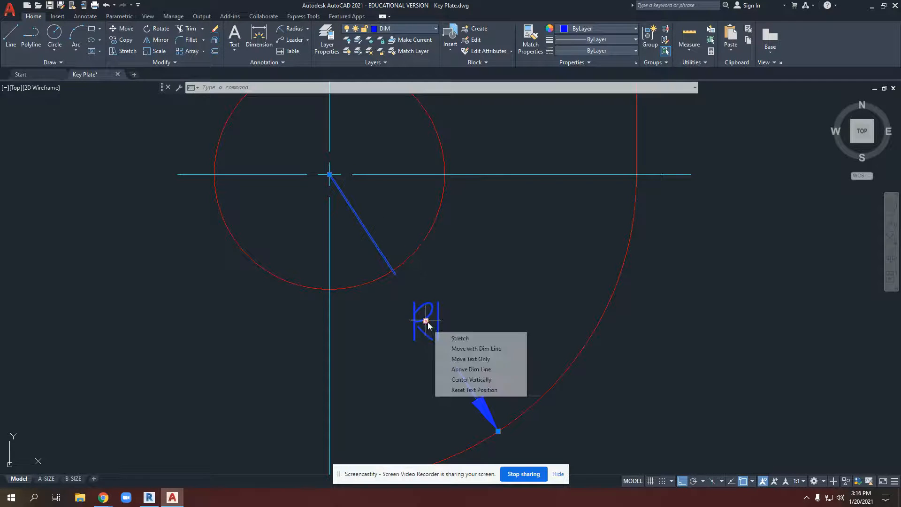
pyautogui.click(743, 481)
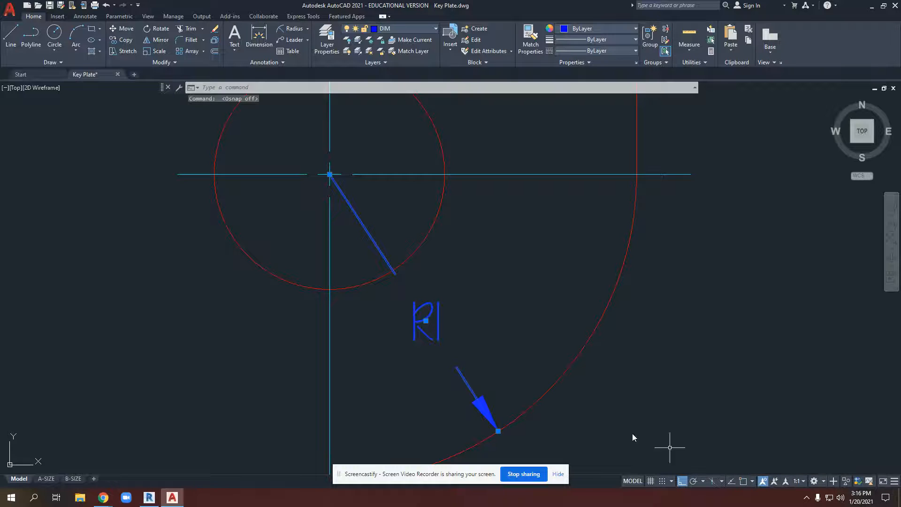
pyautogui.click(426, 321)
pyautogui.click(425, 233)
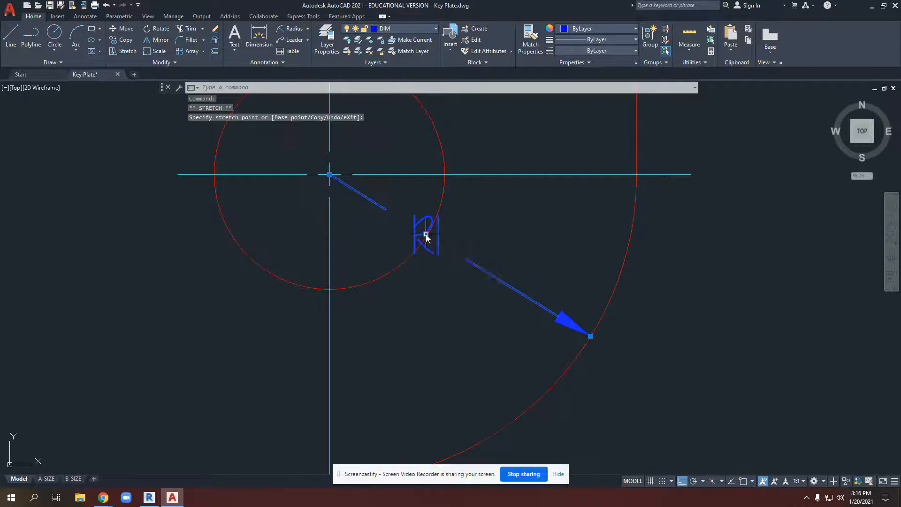
pyautogui.press('Escape')
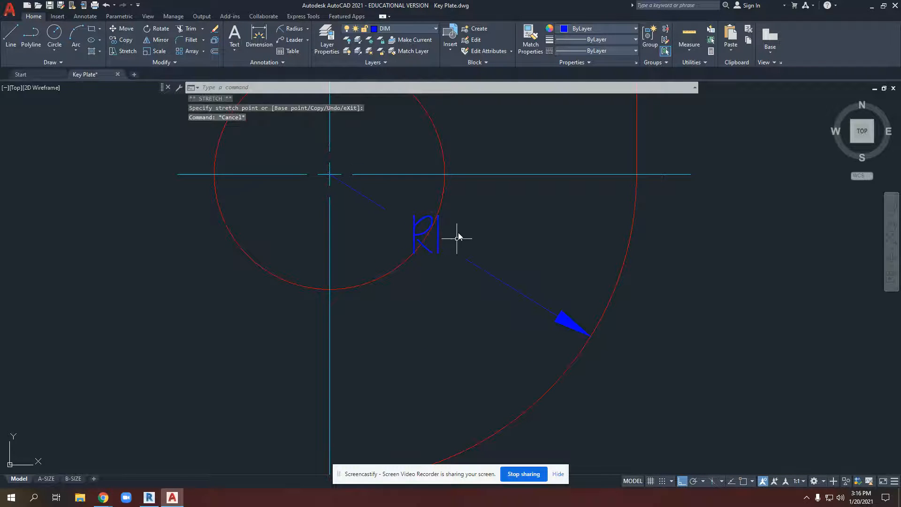
# - Move the corner radius dimension's text straight down between the hole and the arc, and turn on object snap tracking
pyautogui.click(420, 222)
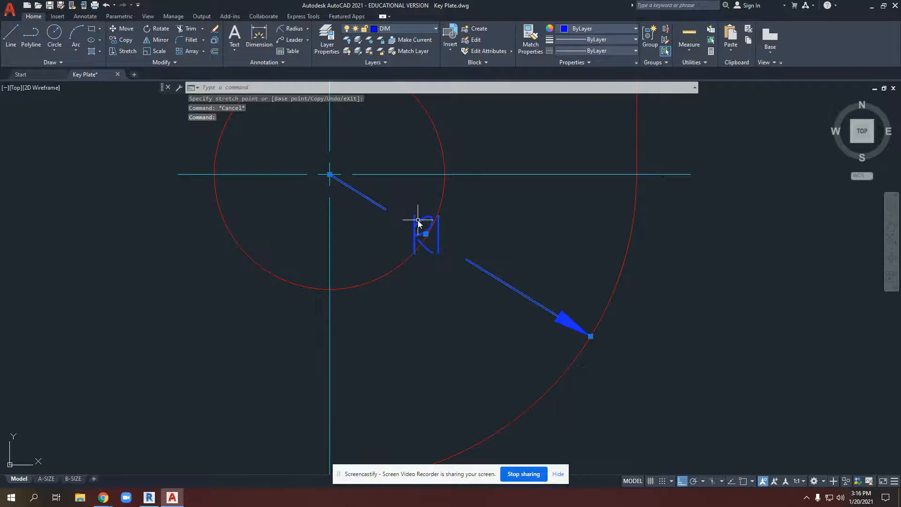
pyautogui.click(426, 233)
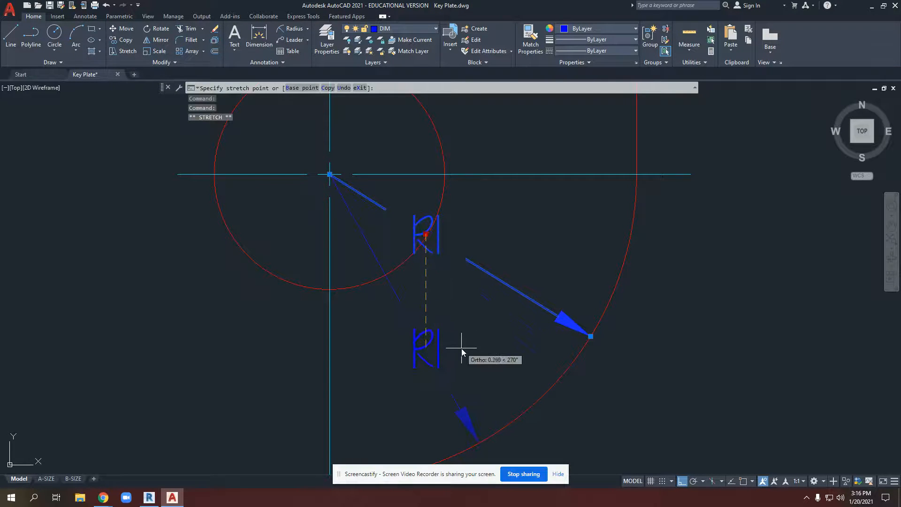
pyautogui.press('Escape')
pyautogui.press('Escape')
pyautogui.scroll(-4, 462, 330)
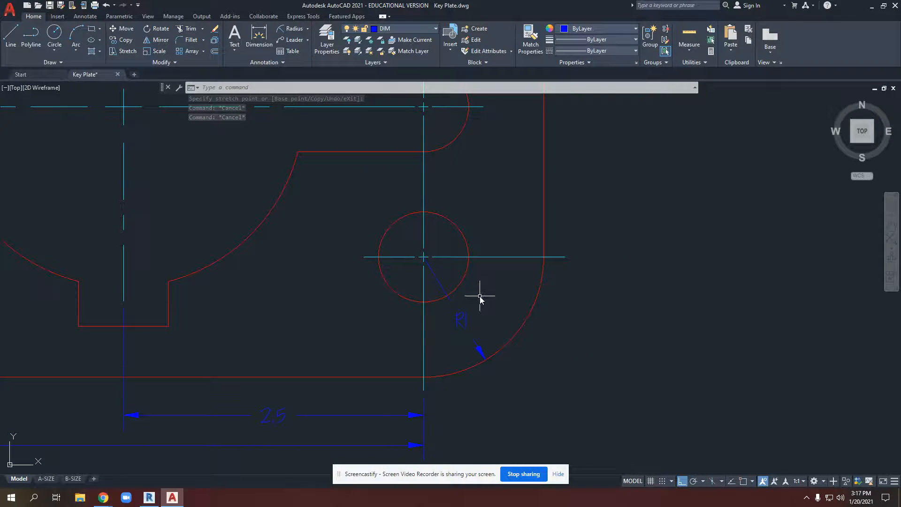
pyautogui.press('F11')
# - Add a diameter dimension to the large central circle, with its dimension line running diagonally from upper left to lower right
pyautogui.moveTo(456, 280); pyautogui.dragTo(473, 336, button='middle')
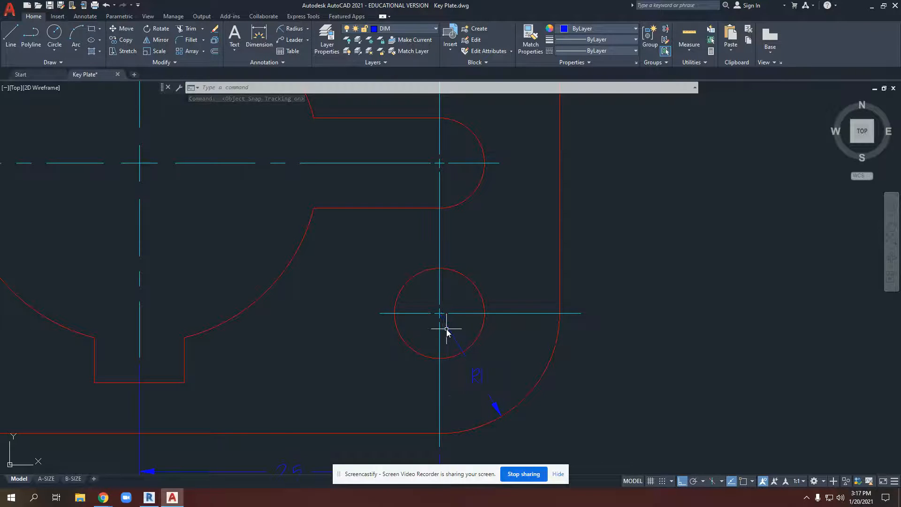
pyautogui.moveTo(419, 260); pyautogui.dragTo(513, 313, button='middle')
pyautogui.click(309, 30)
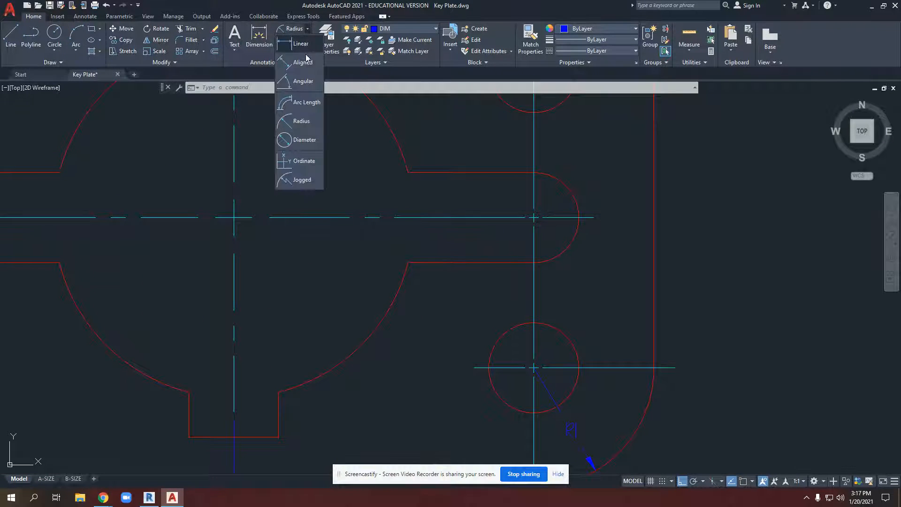
pyautogui.click(304, 144)
pyautogui.scroll(-3, 324, 225)
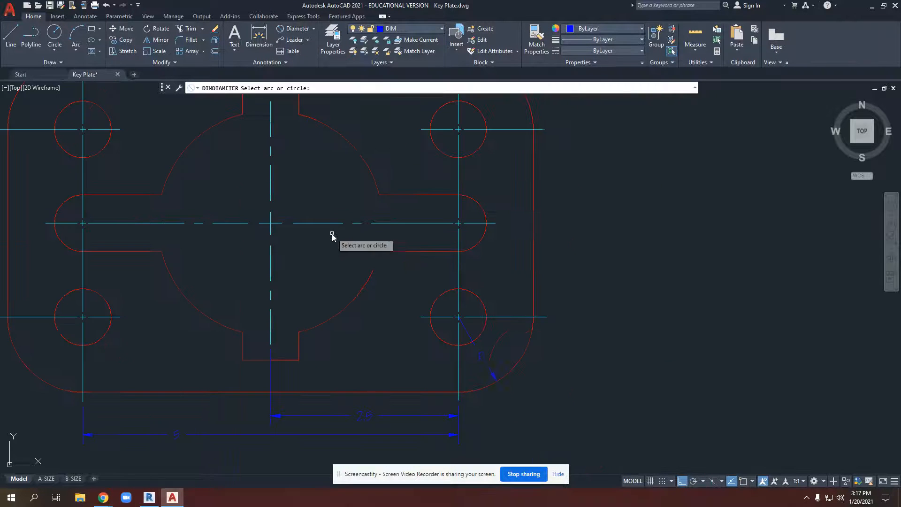
pyautogui.click(249, 167)
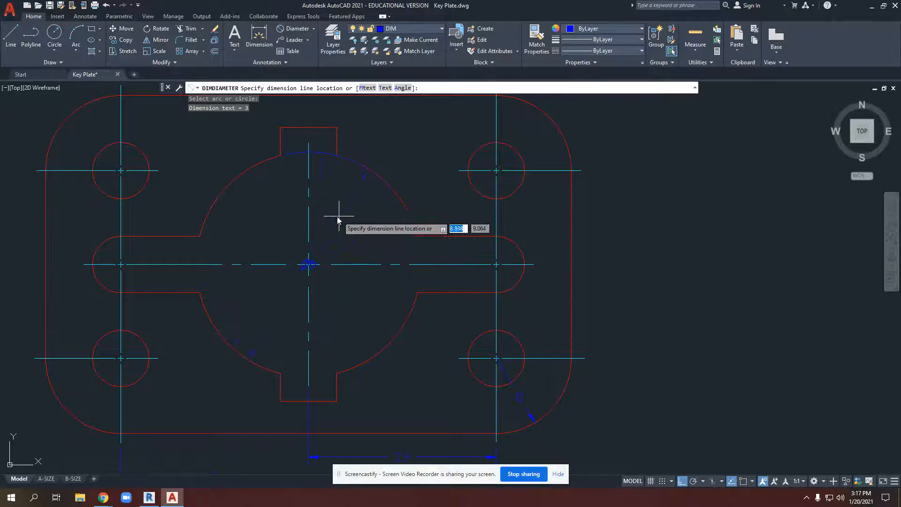
pyautogui.scroll(2, 278, 220)
pyautogui.scroll(-2, 276, 220)
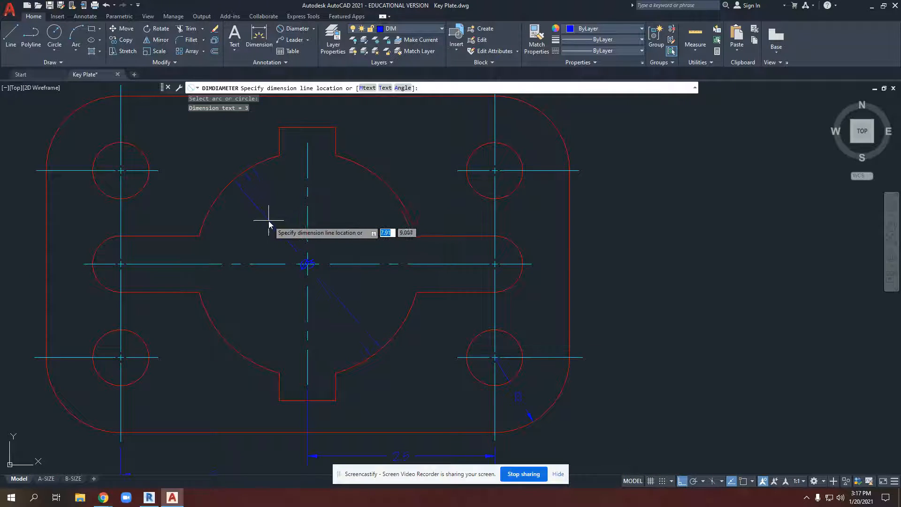
pyautogui.scroll(2, 268, 220)
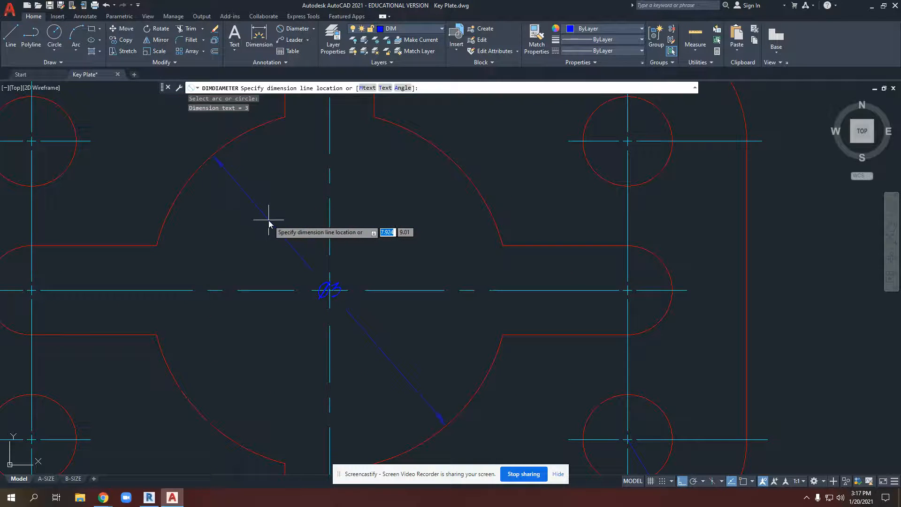
pyautogui.click(268, 220)
pyautogui.press('Escape')
pyautogui.press('Escape')
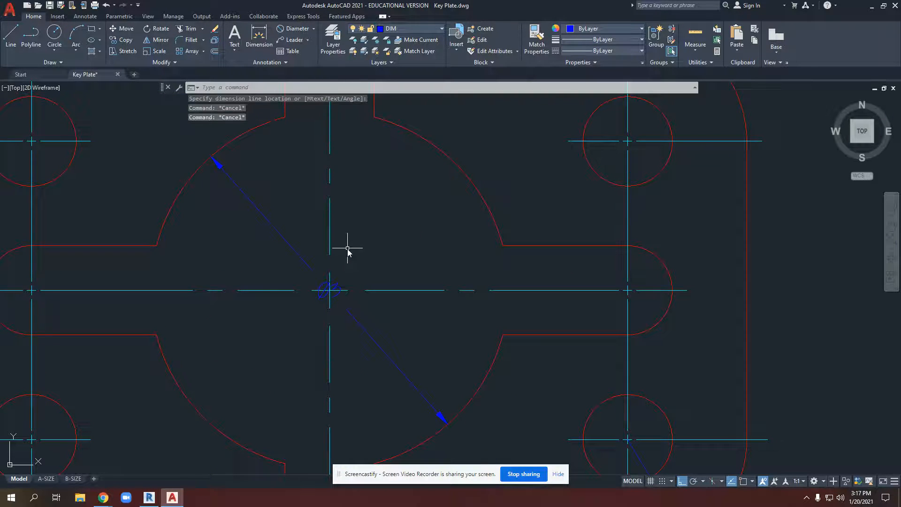
# - Turn off ortho and move the central diameter dimension's text diagonally up and left, clear of the centerlines
pyautogui.click(366, 327)
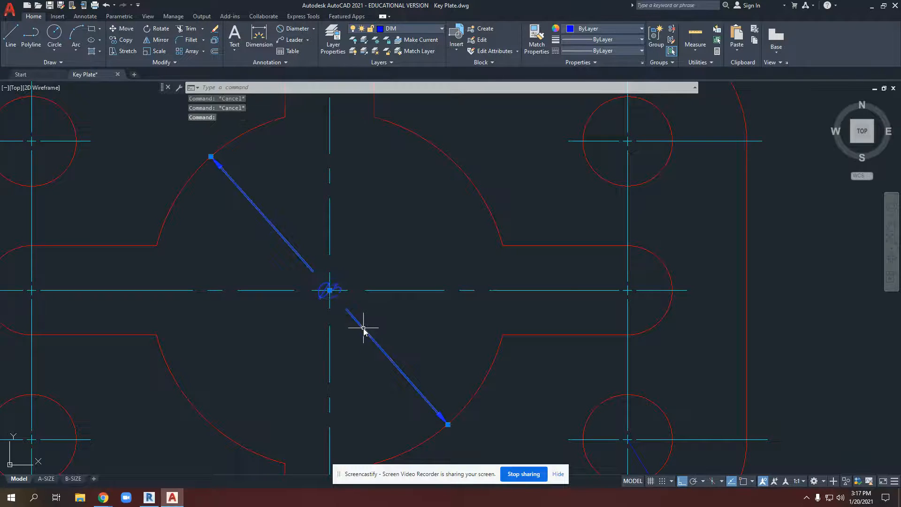
pyautogui.click(329, 290)
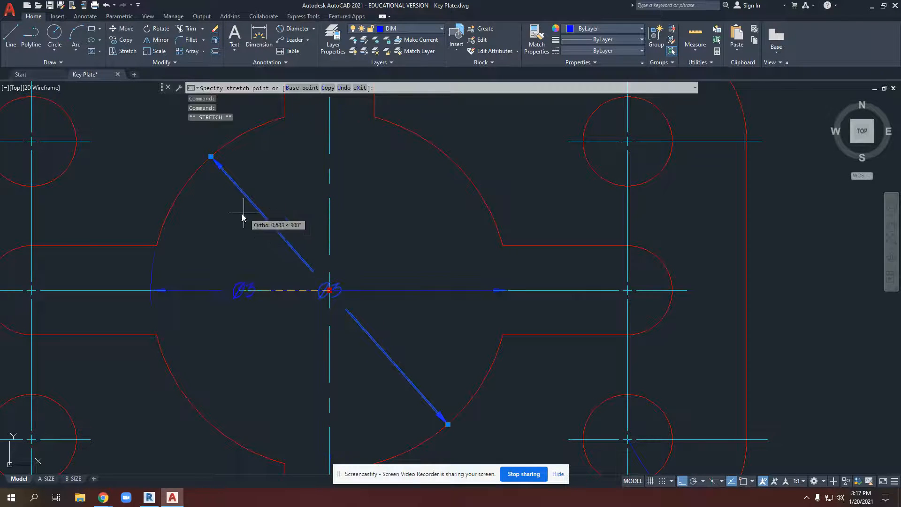
pyautogui.press('F8')
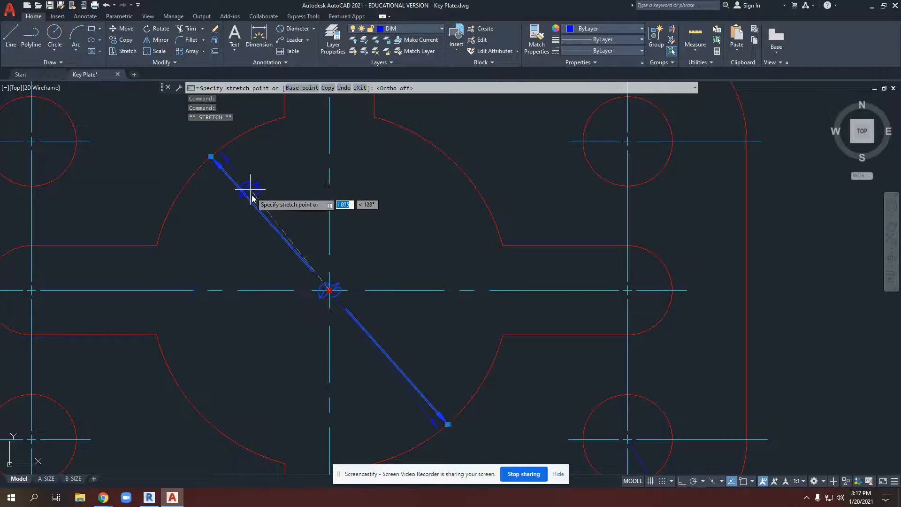
pyautogui.click(254, 221)
pyautogui.press('Escape')
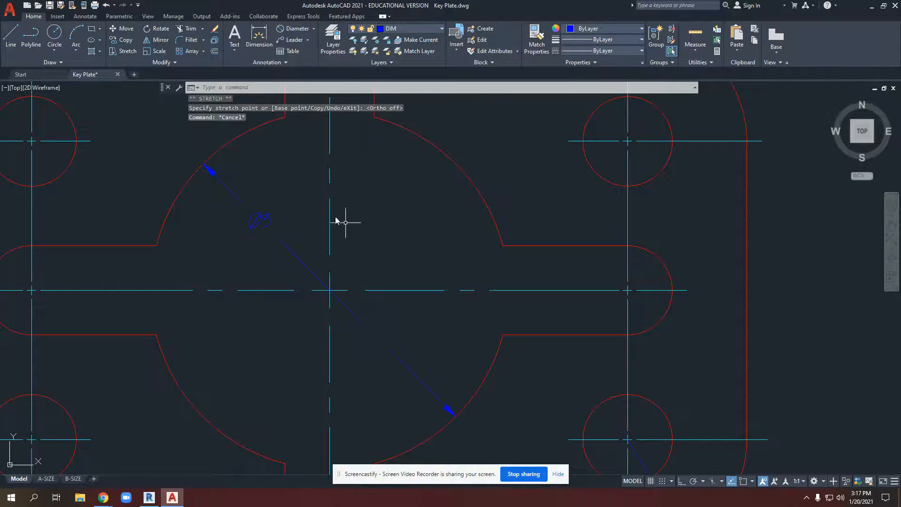
# - Start the LEADER command, check the drilled-hole note in the Key Plate figure in Chrome, and return to AutoCAD
pyautogui.scroll(-2, 358, 281)
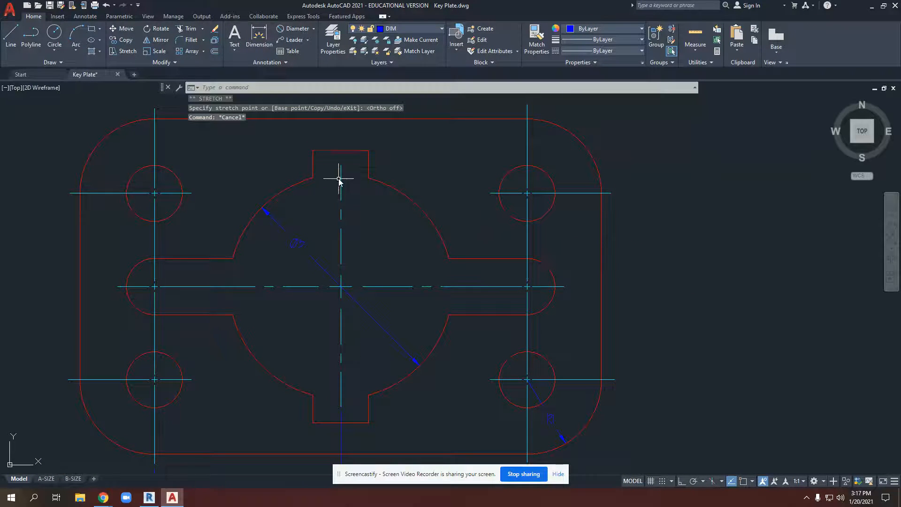
pyautogui.moveTo(341, 237)
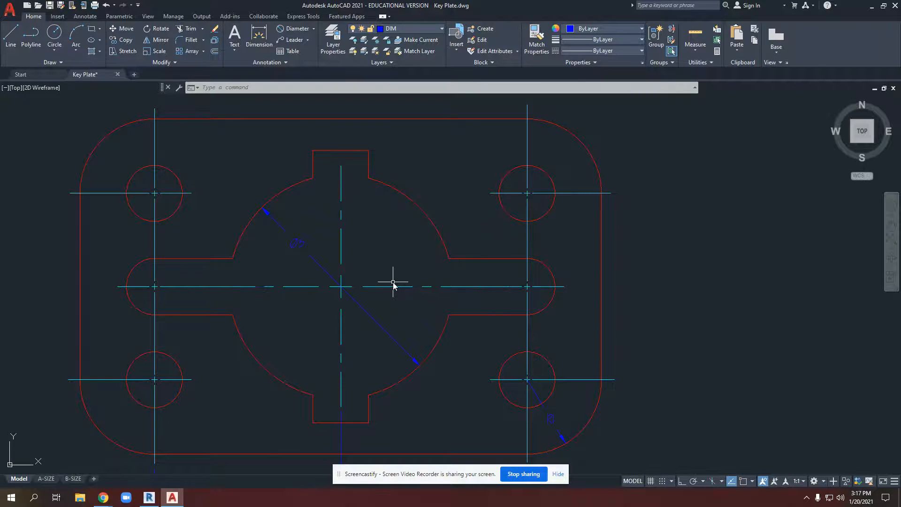
pyautogui.moveTo(438, 308); pyautogui.dragTo(388, 346, button='middle')
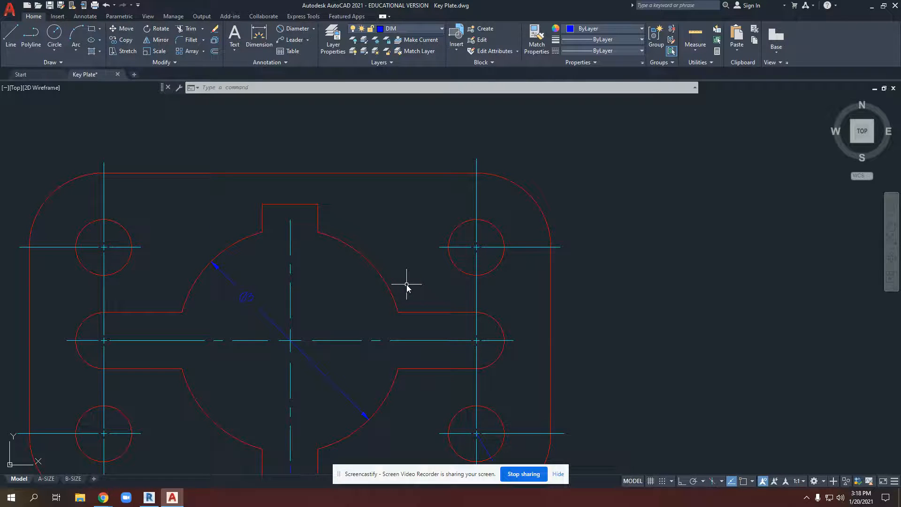
pyautogui.click(308, 40)
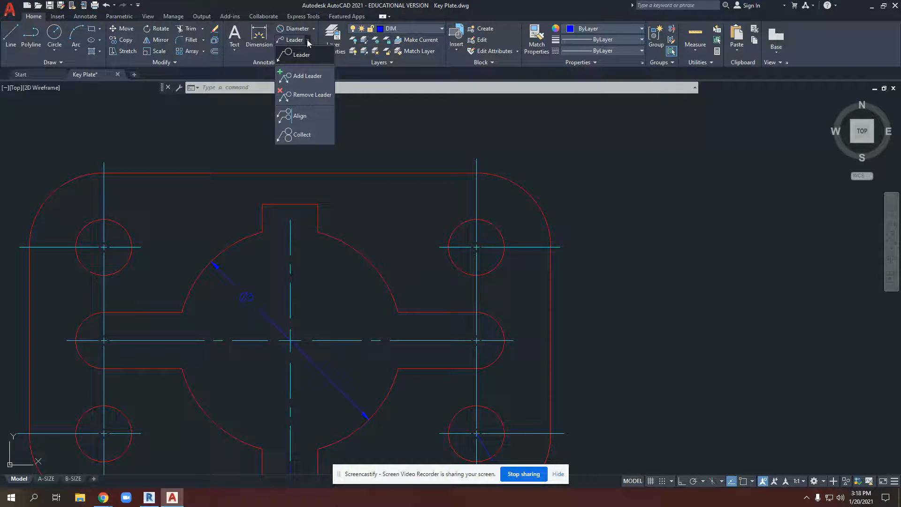
pyautogui.click(307, 40)
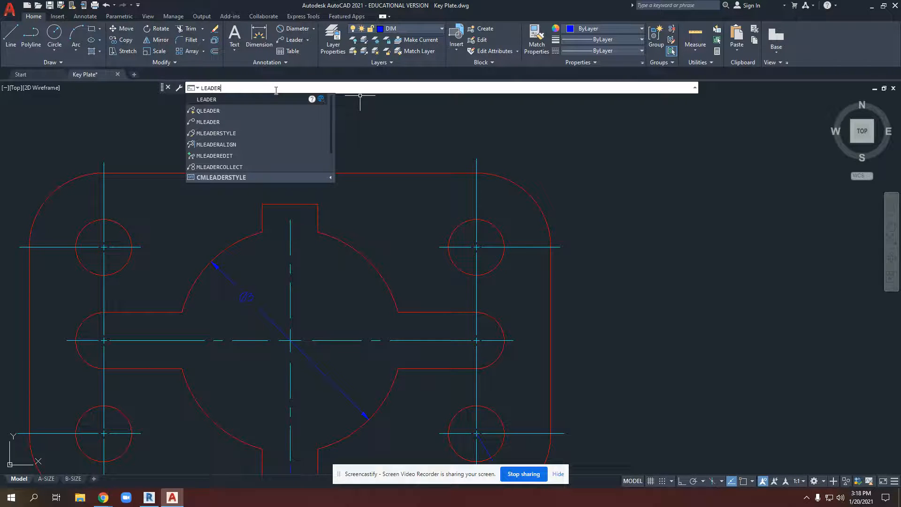
pyautogui.press('Return')
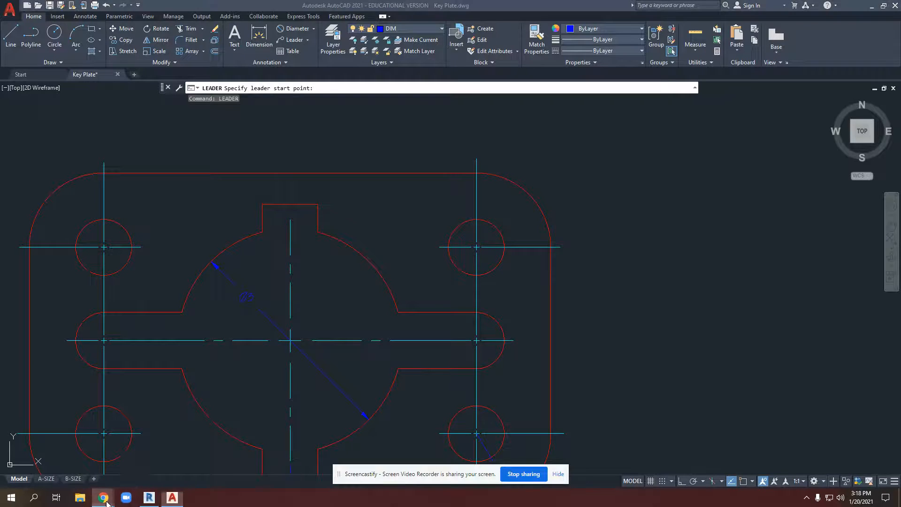
pyautogui.moveTo(107, 502)
pyautogui.click(50, 465)
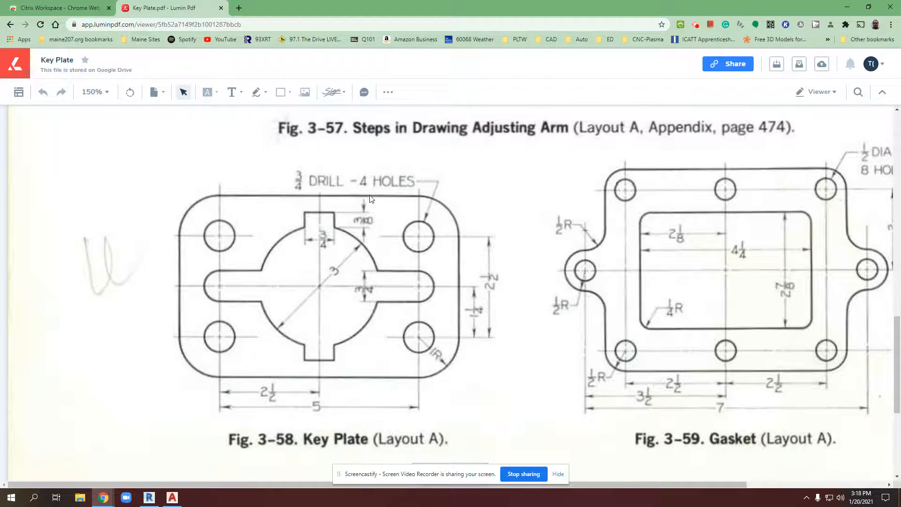
pyautogui.click(847, 9)
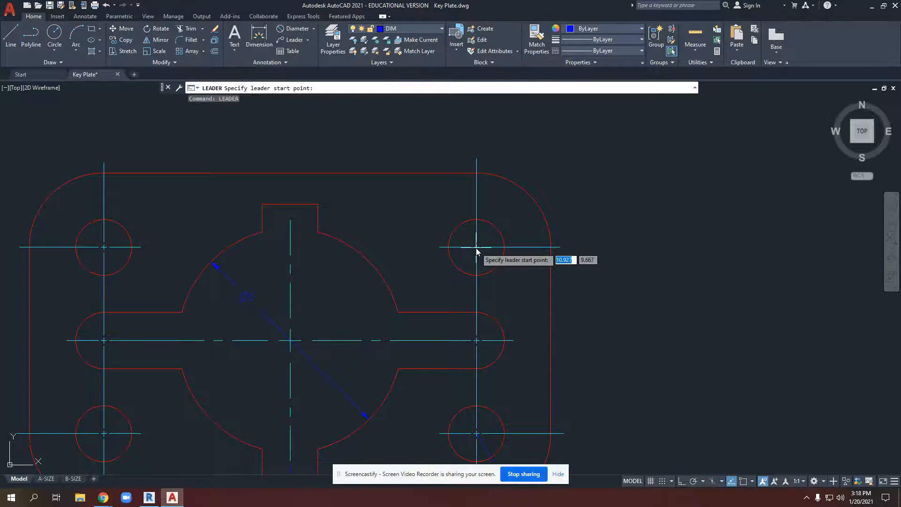
# - With object snap on, draw a leader from the upper-right hole's center to above the plate, ending in an ortho shoulder about 0.4 long to the left
pyautogui.click(742, 481)
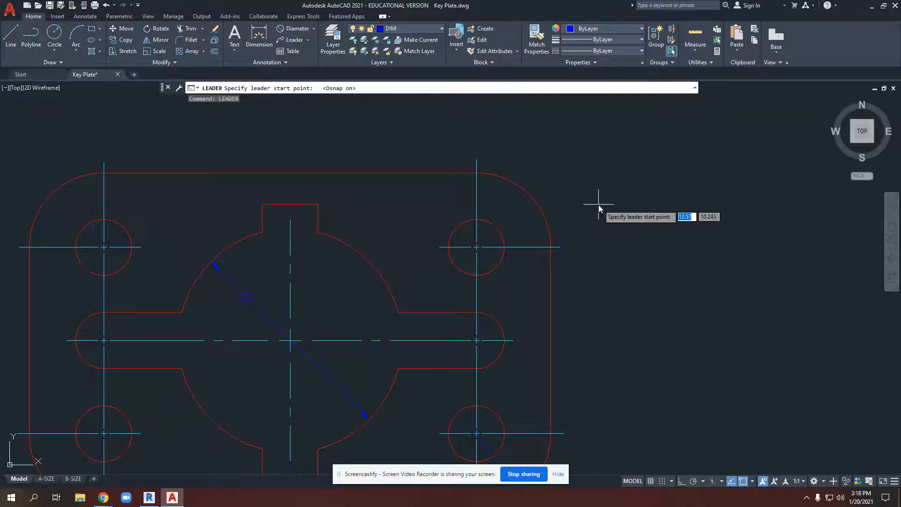
pyautogui.click(477, 251)
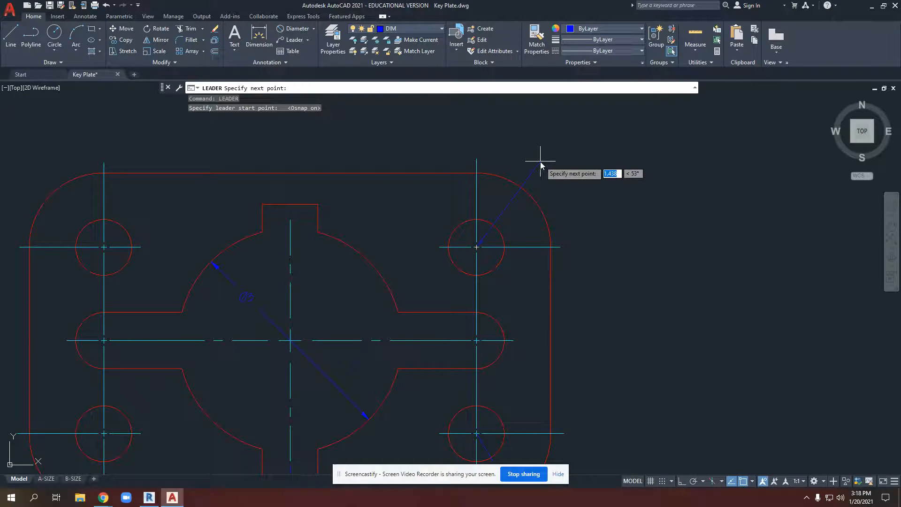
pyautogui.scroll(8, 508, 236)
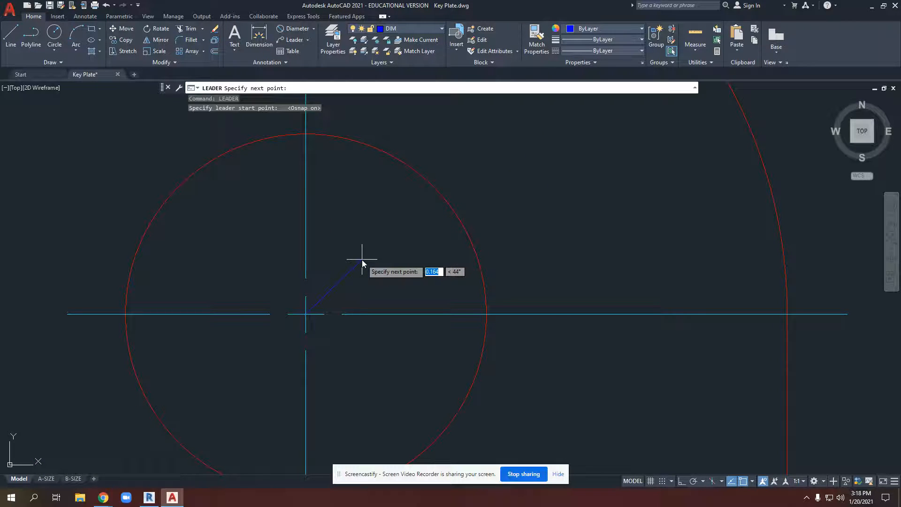
pyautogui.scroll(-4, 416, 225)
pyautogui.moveTo(417, 223); pyautogui.dragTo(387, 295, button='middle')
pyautogui.scroll(-5, 449, 225)
pyautogui.moveTo(464, 197); pyautogui.dragTo(462, 237, button='middle')
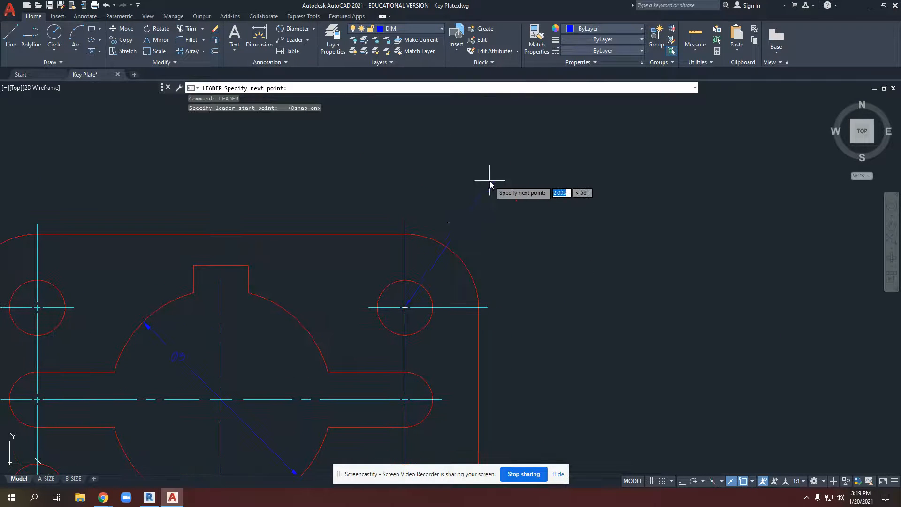
pyautogui.click(452, 191)
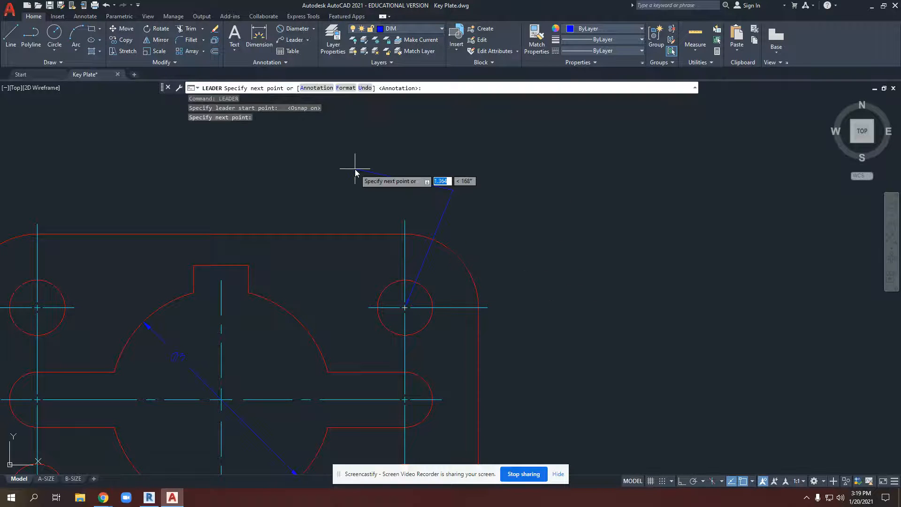
pyautogui.press('F8')
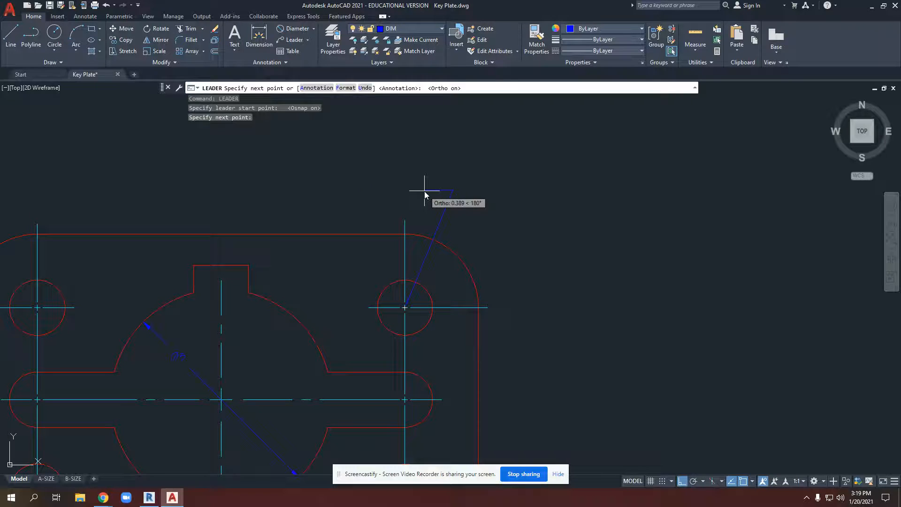
pyautogui.click(421, 190)
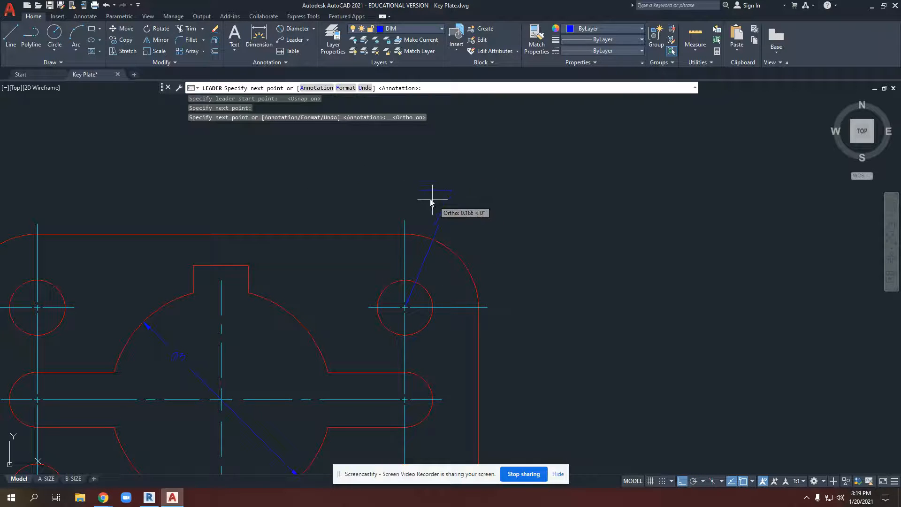
pyautogui.press('Return')
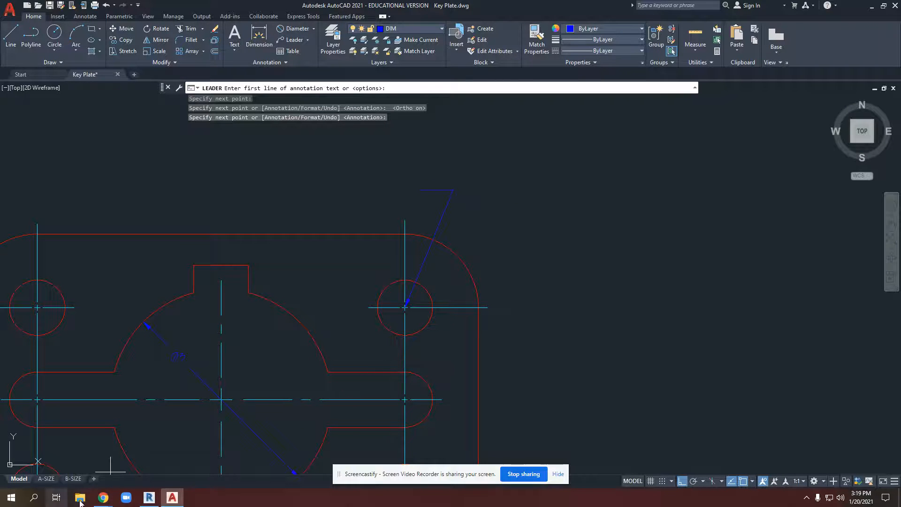
# - Check the drilled-hole note in the Key Plate figure in Chrome and return to AutoCAD
pyautogui.moveTo(103, 498)
pyautogui.click(78, 472)
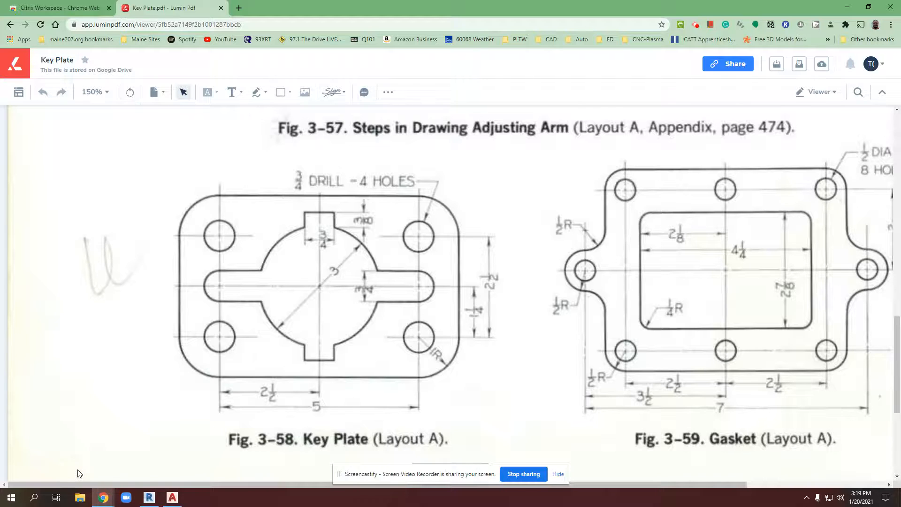
pyautogui.click(849, 9)
# - Enter the single-line leader note "4X %%C.75" for the drilled holes and finish the leader
pyautogui.scroll(-5, 403, 347)
pyautogui.scroll(5, 424, 328)
pyautogui.scroll(3, 441, 351)
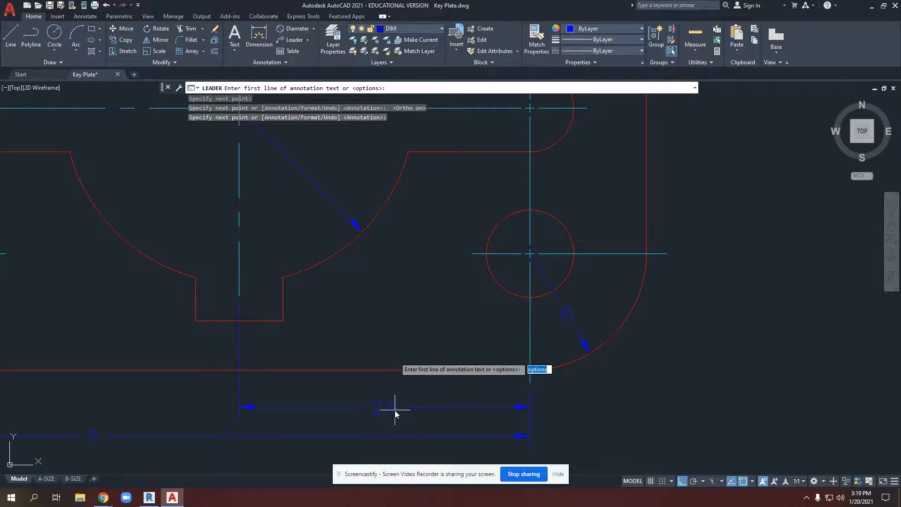
pyautogui.scroll(-4, 397, 371)
pyautogui.scroll(5, 455, 242)
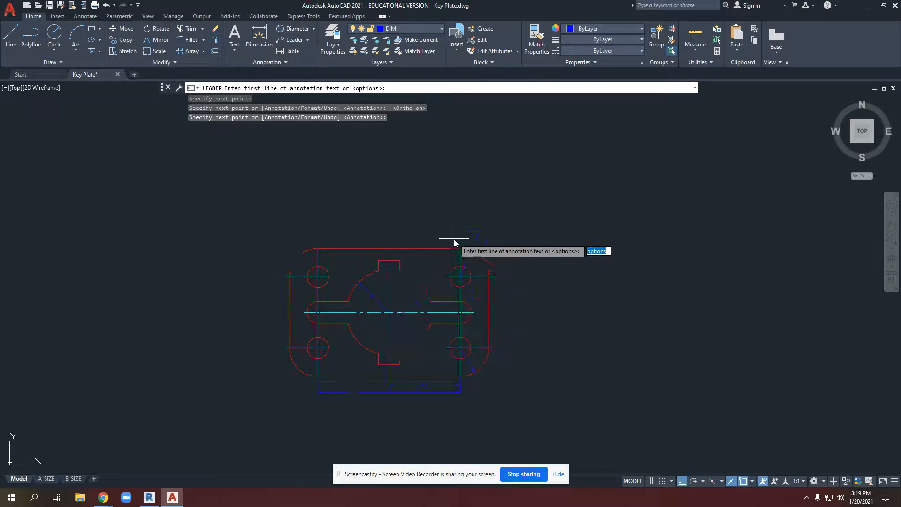
pyautogui.scroll(2, 453, 244)
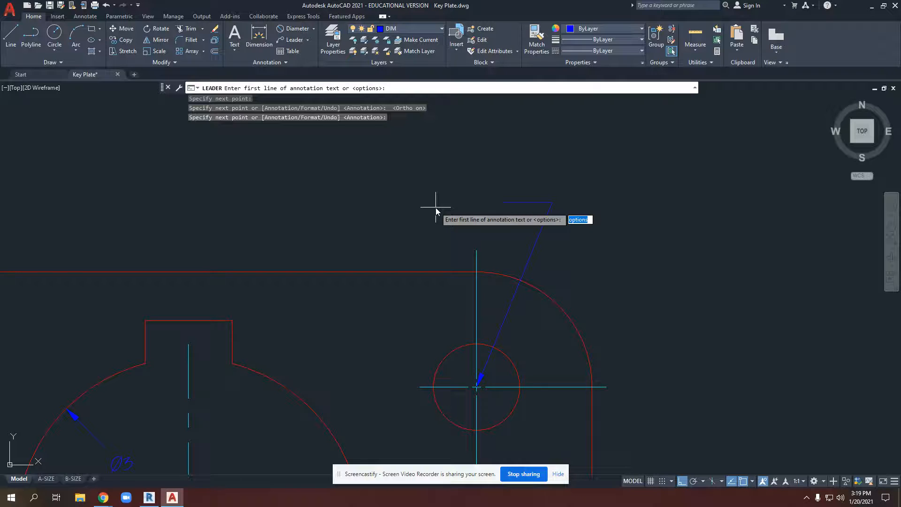
pyautogui.write('4X')
pyautogui.write('%%D')
pyautogui.press('BackSpace')
pyautogui.write('C')
pyautogui.write('75')
pyautogui.press('Return')
pyautogui.press('Return')
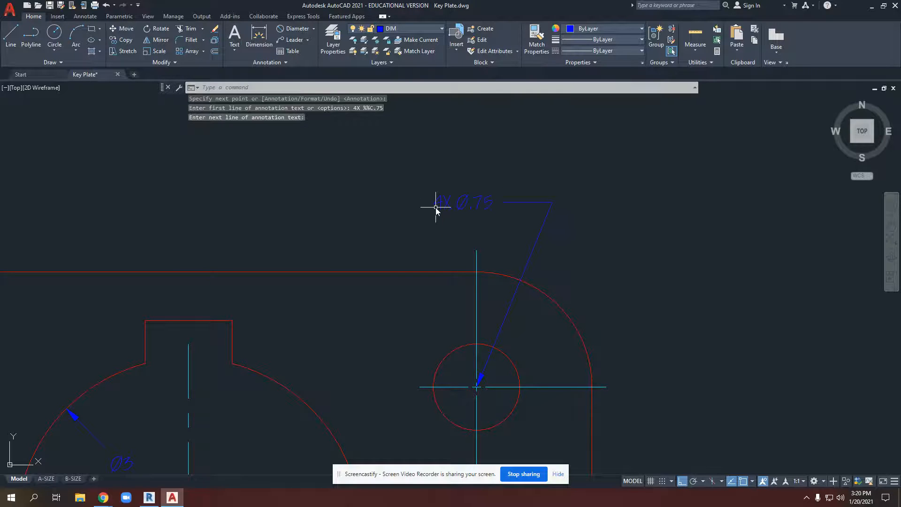
pyautogui.scroll(2, 471, 253)
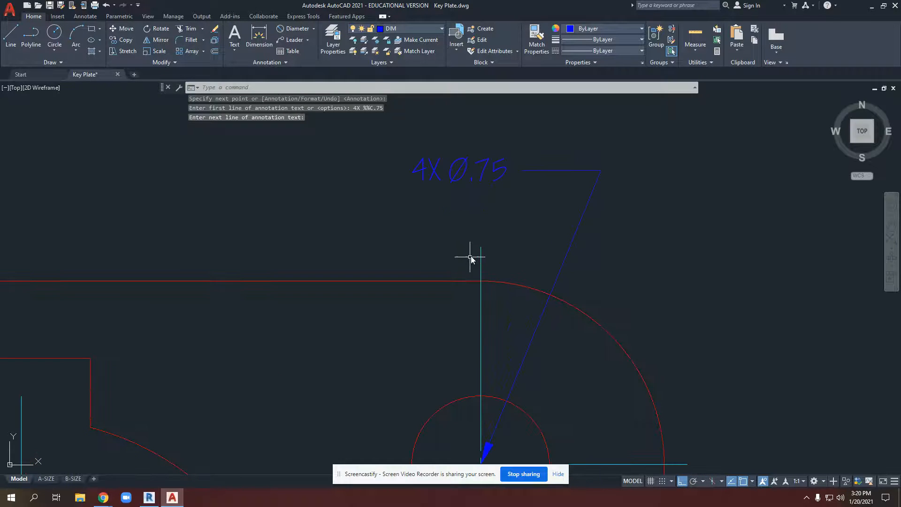
pyautogui.scroll(-2, 513, 258)
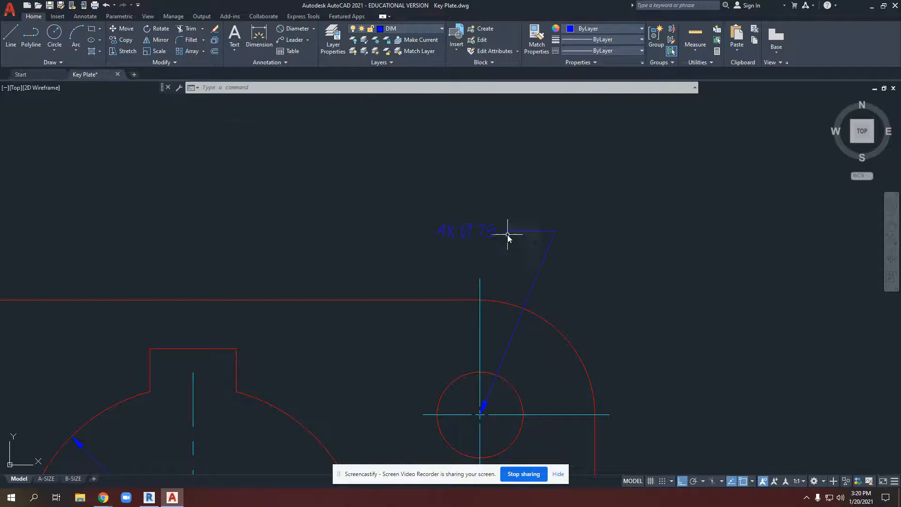
pyautogui.click(532, 235)
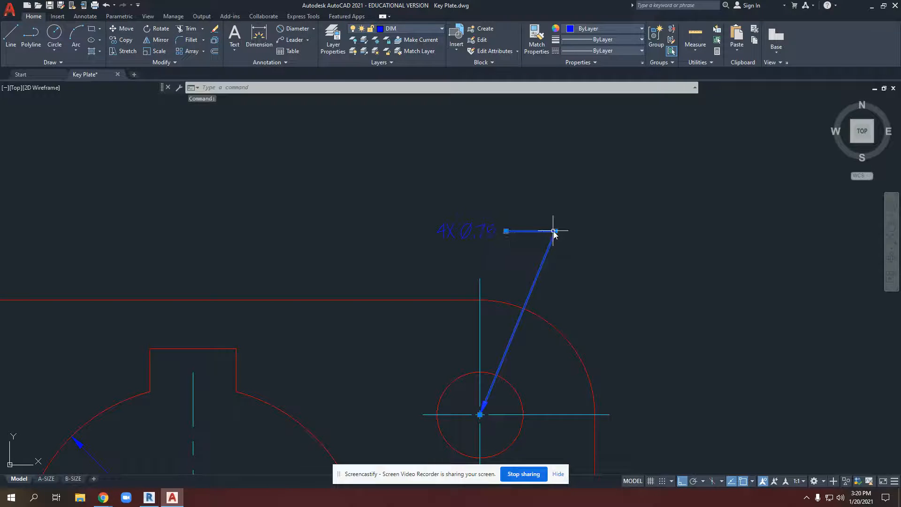
pyautogui.click(555, 231)
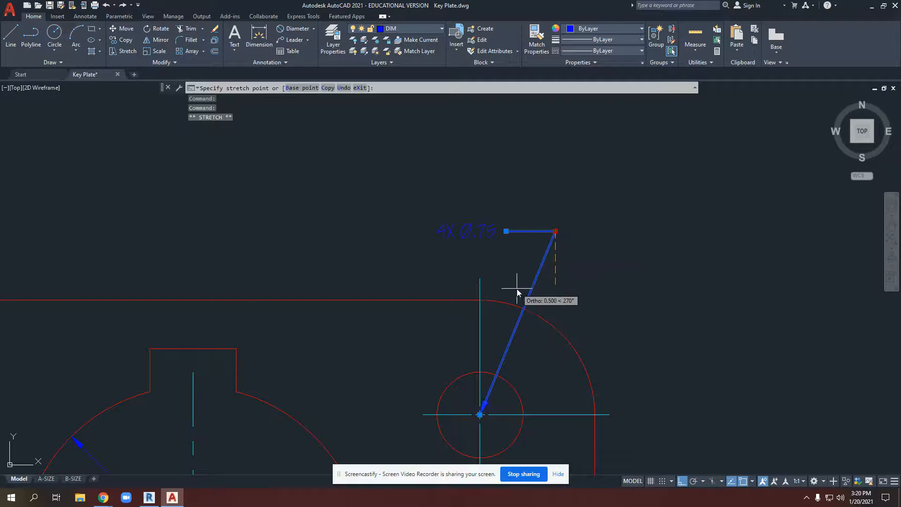
pyautogui.press('Escape')
pyautogui.press('Escape')
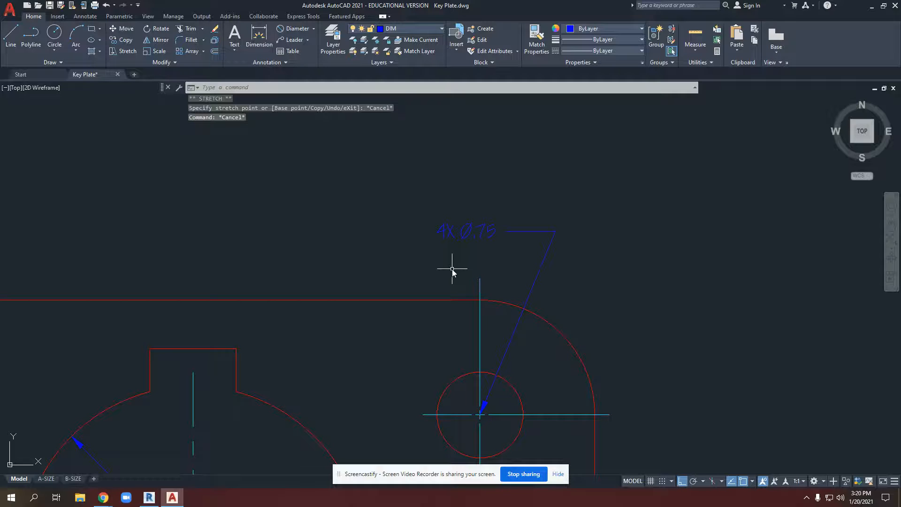
# - Edit the leader note to read 4X-Ø.75, replacing the space after 4X with a hyphen
pyautogui.doubleClick(466, 234)
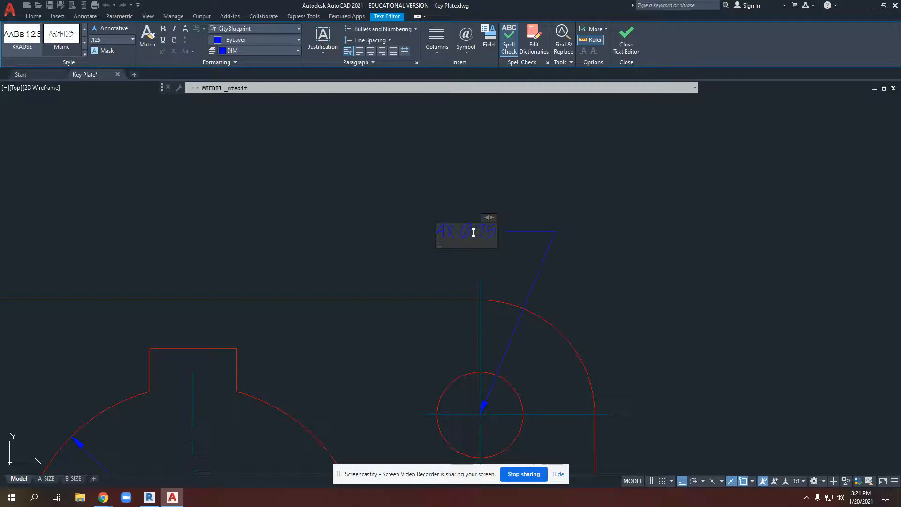
pyautogui.press('BackSpace')
pyautogui.write('-')
pyautogui.click(542, 204)
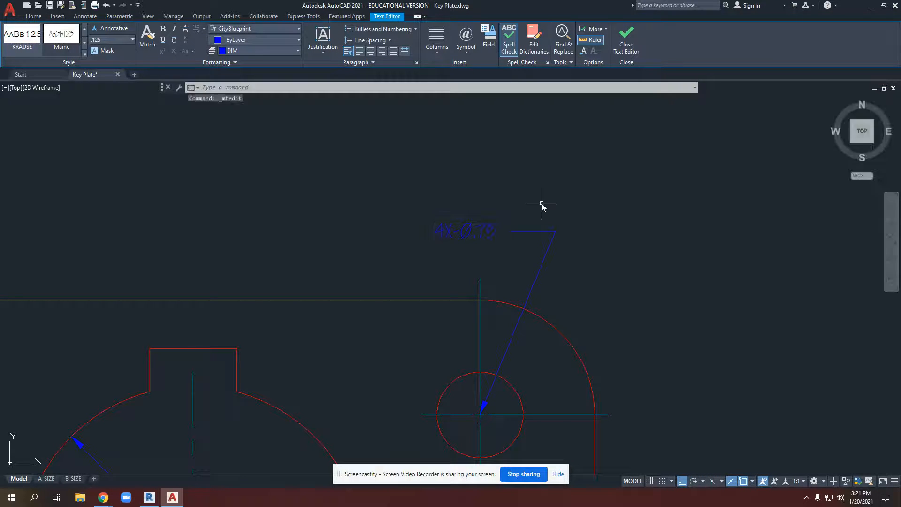
pyautogui.scroll(2, 471, 253)
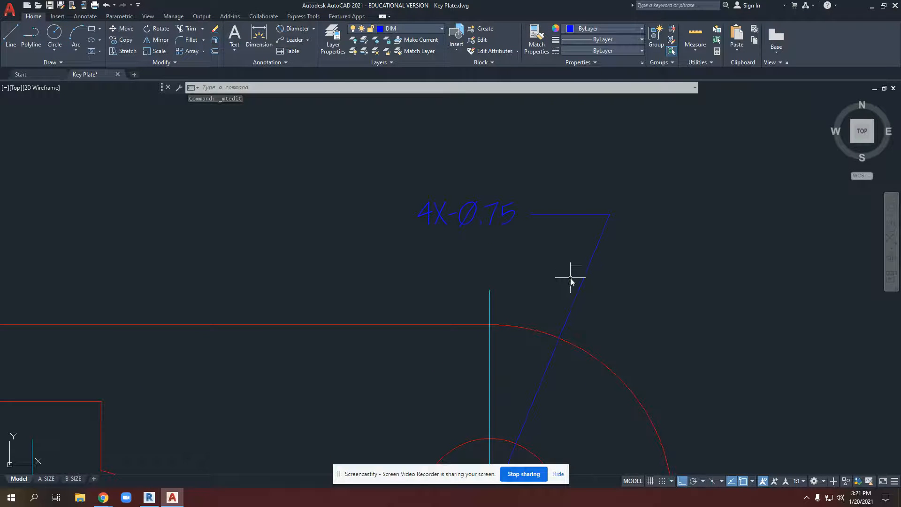
pyautogui.scroll(-1, 560, 287)
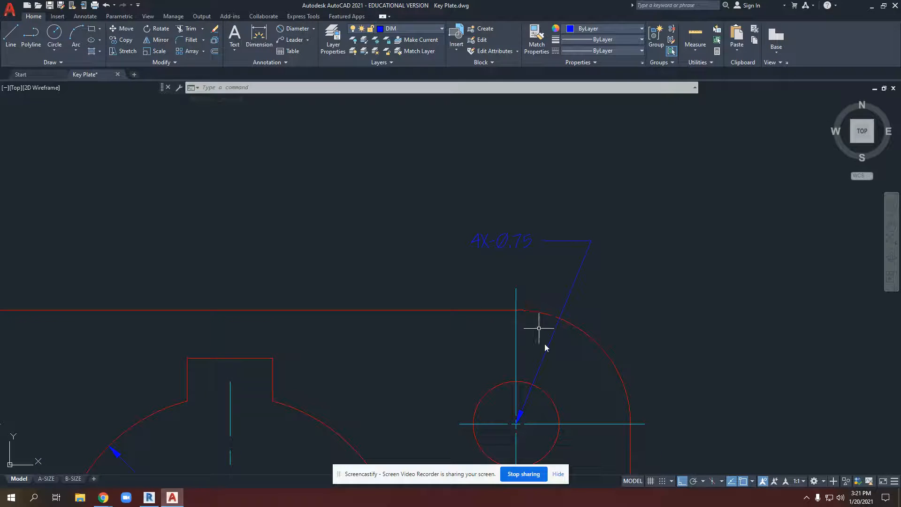
# - Stretch the leader's arrow tip from the upper-right hole's center to where the leader line crosses the hole's circle
pyautogui.moveTo(551, 350); pyautogui.dragTo(555, 306, button='middle')
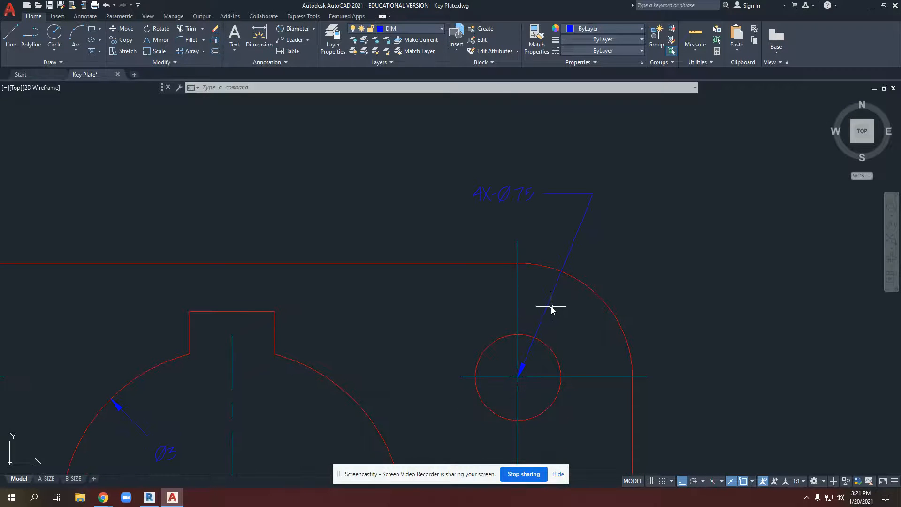
pyautogui.scroll(5, 516, 376)
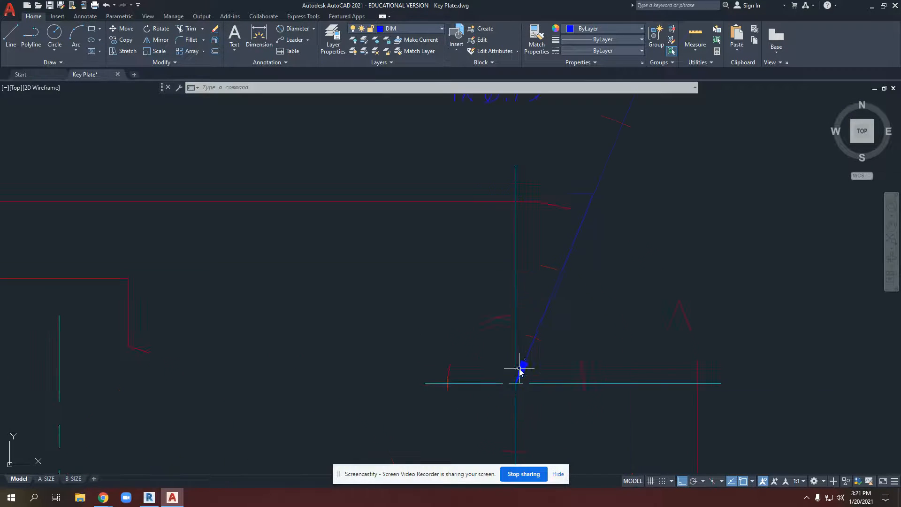
pyautogui.click(534, 331)
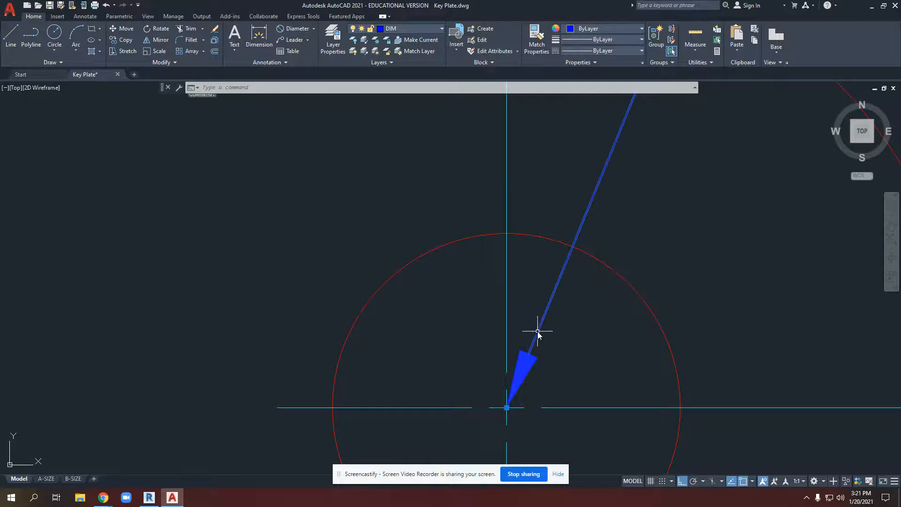
pyautogui.click(507, 406)
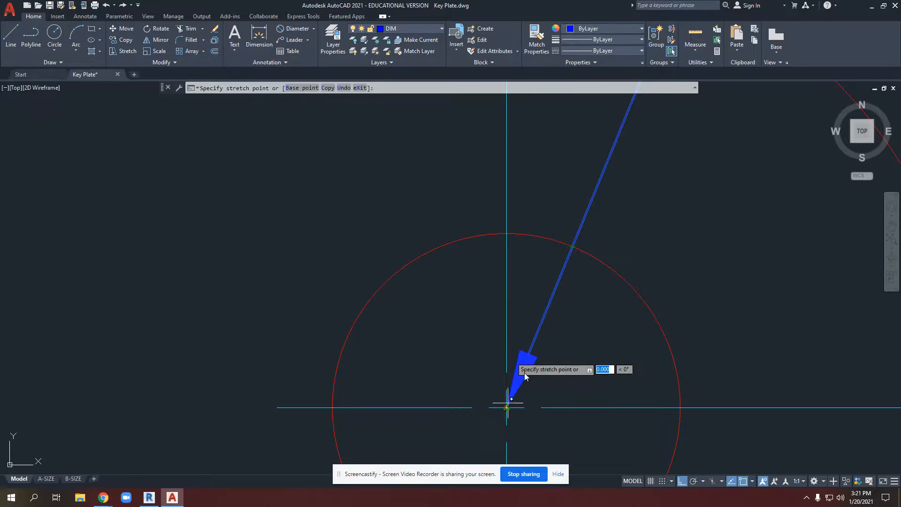
pyautogui.click(571, 246)
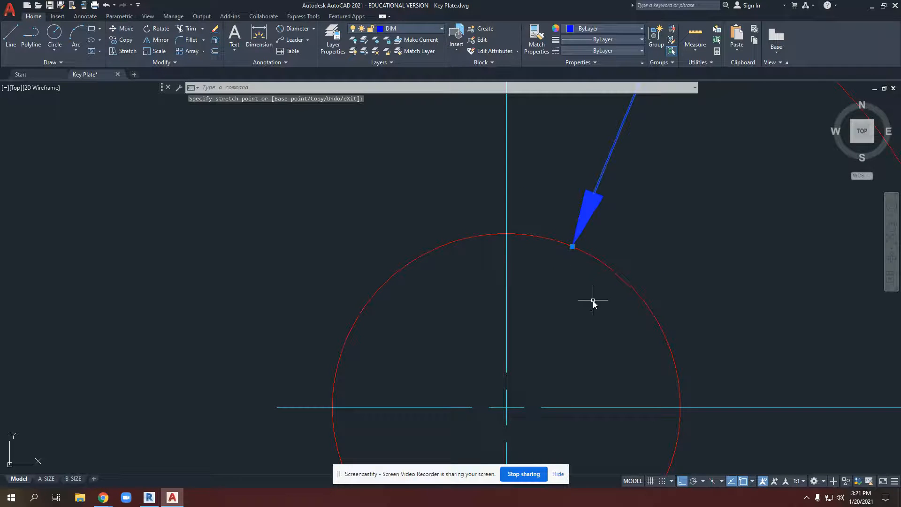
pyautogui.press('Escape')
pyautogui.press('Escape')
pyautogui.scroll(-2, 592, 277)
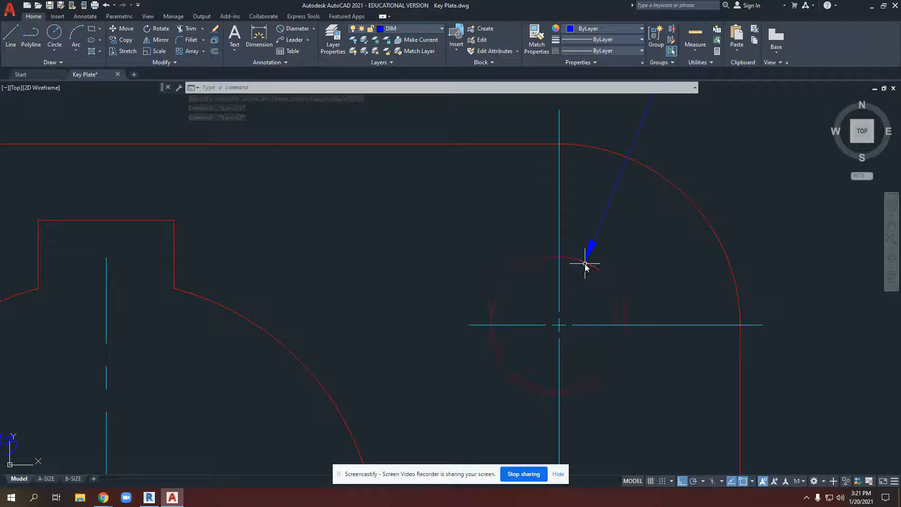
pyautogui.scroll(-4, 581, 270)
pyautogui.moveTo(579, 267); pyautogui.dragTo(572, 301, button='middle')
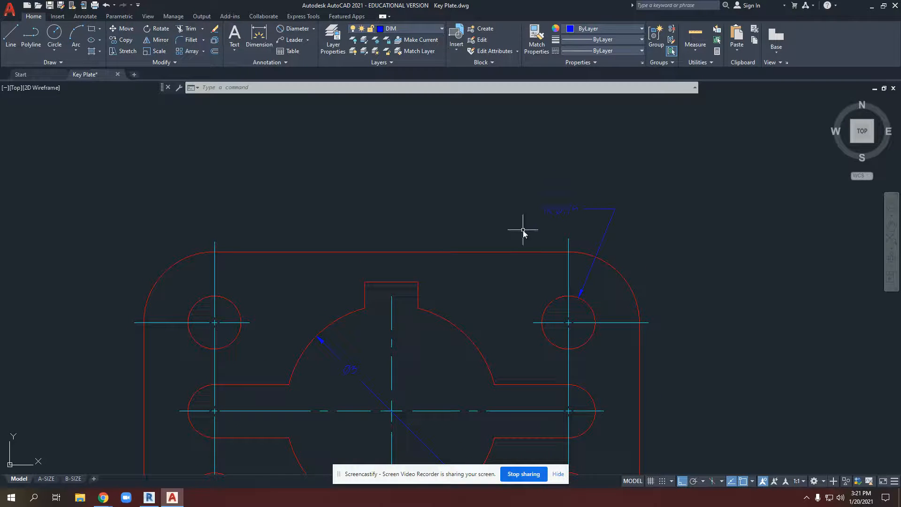
# - Check the top keyway's dimensions in the Key Plate figure in Chrome and return to AutoCAD
pyautogui.click(103, 496)
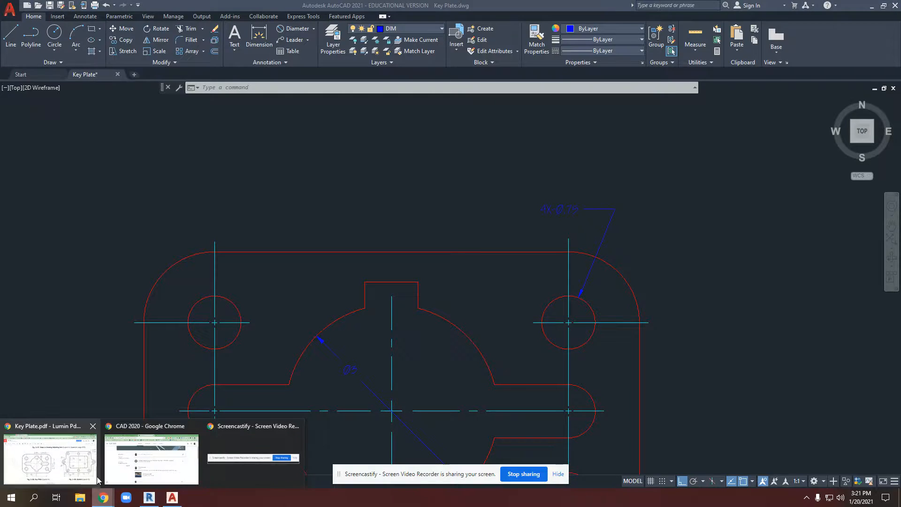
pyautogui.click(99, 480)
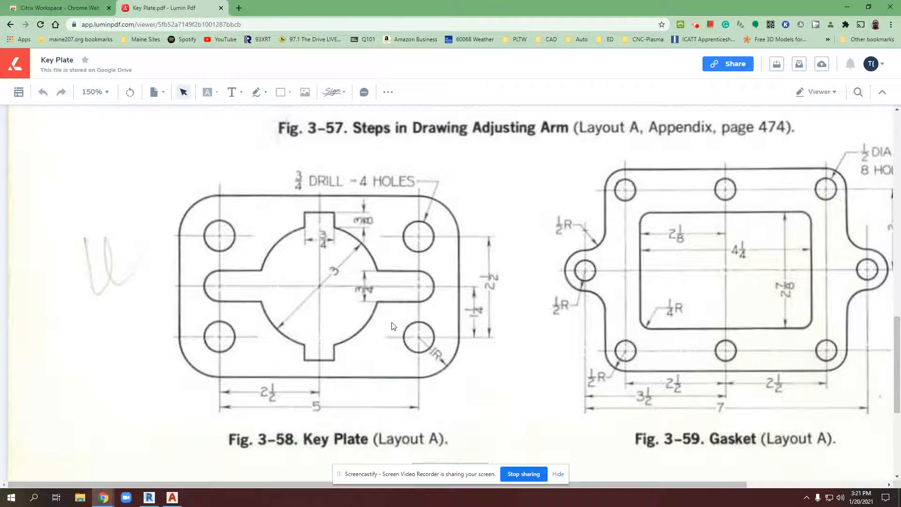
pyautogui.click(846, 6)
# - Add a vertical linear dimension to the right edge of the top keyway, from its lower to upper corner, placed right of the keyway
pyautogui.scroll(-1, 320, 305)
pyautogui.moveTo(329, 317); pyautogui.dragTo(355, 260, button='middle')
pyautogui.scroll(2, 370, 281)
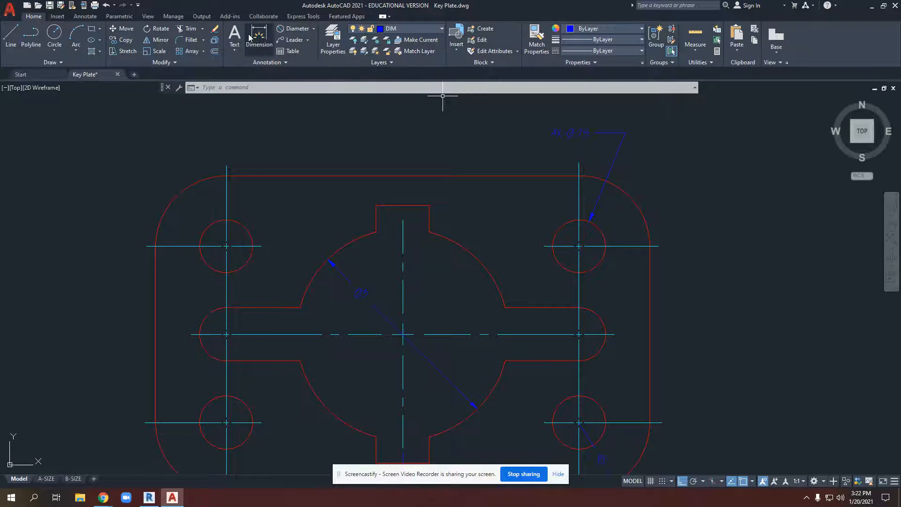
pyautogui.click(314, 29)
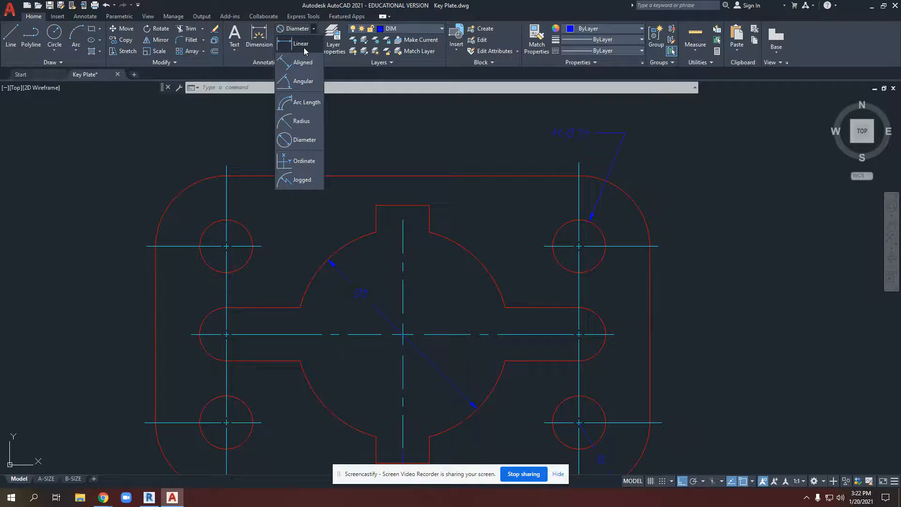
pyautogui.click(301, 45)
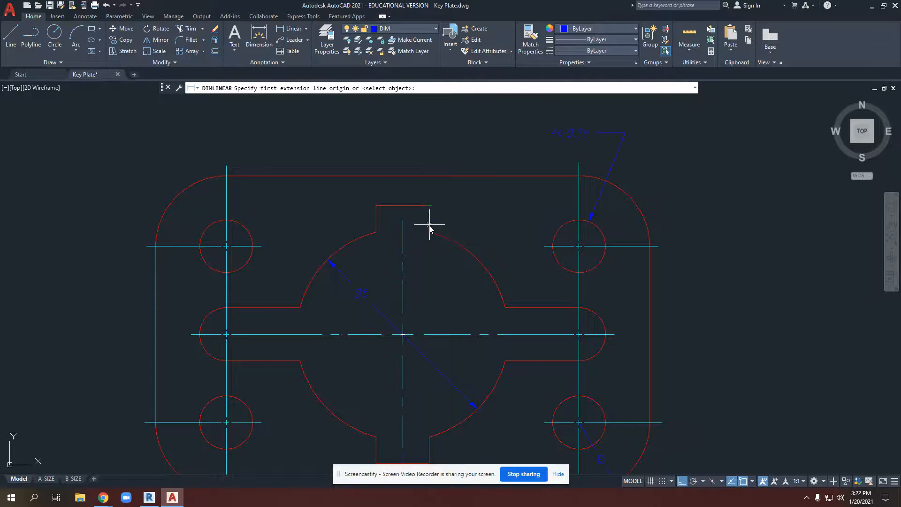
pyautogui.scroll(4, 431, 230)
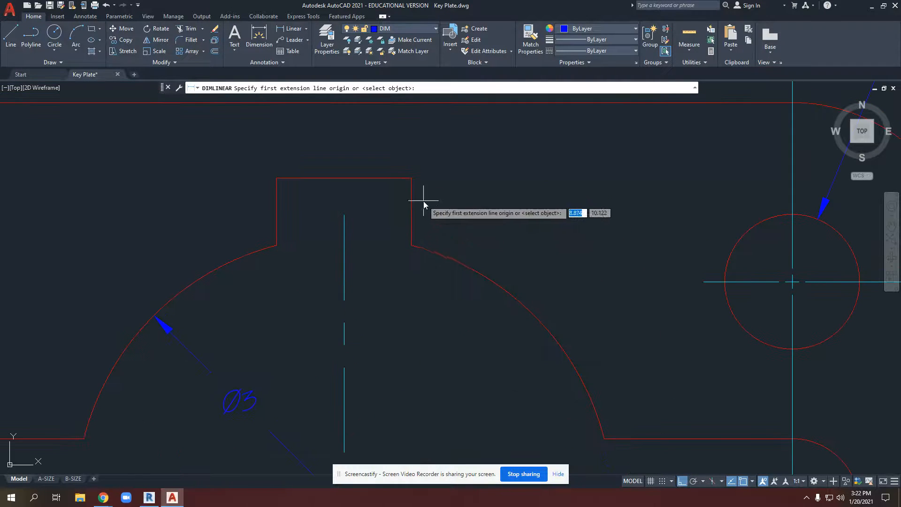
pyautogui.click(411, 245)
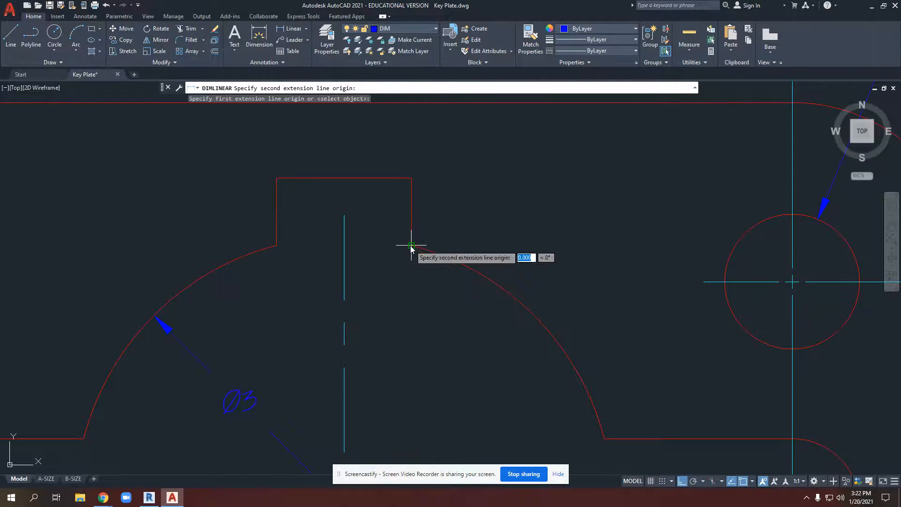
pyautogui.click(411, 179)
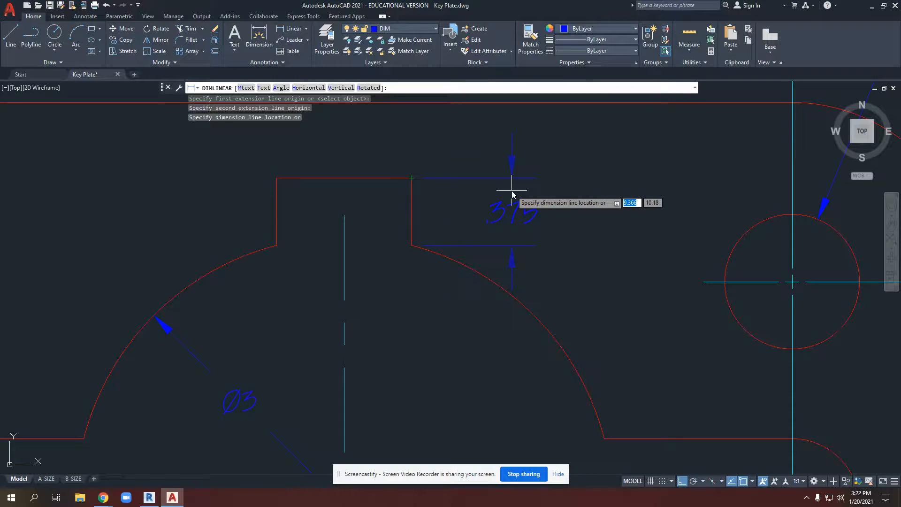
pyautogui.click(513, 190)
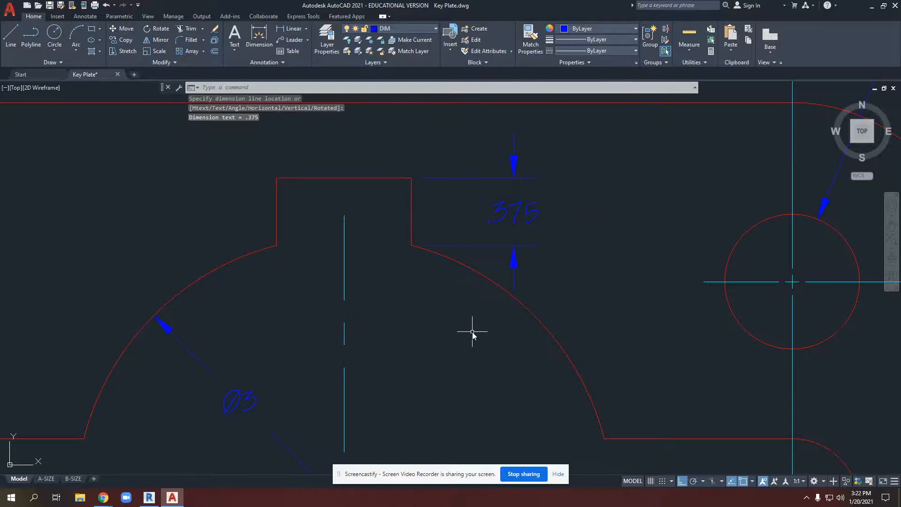
pyautogui.scroll(-2, 459, 310)
pyautogui.press('Escape')
pyautogui.press('Escape')
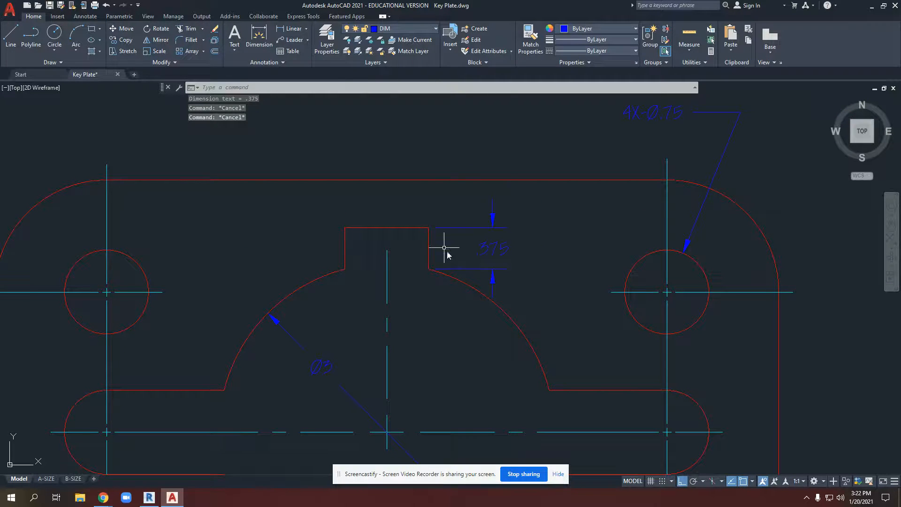
# - Review the dimensions placed on the plate and switch to Chrome to compare them with the Key Plate figure
pyautogui.scroll(-2, 469, 282)
pyautogui.moveTo(432, 331); pyautogui.dragTo(443, 267, button='middle')
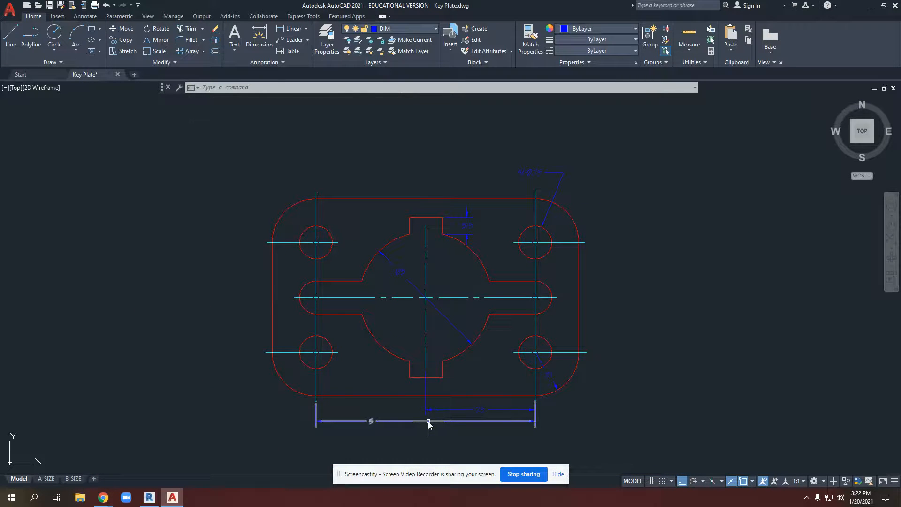
pyautogui.moveTo(426, 408); pyautogui.dragTo(439, 388, button='middle')
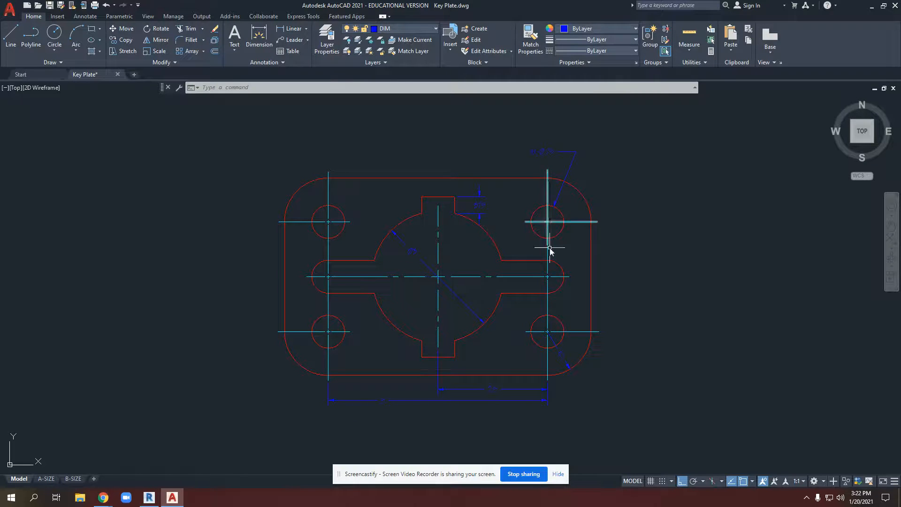
pyautogui.moveTo(102, 499)
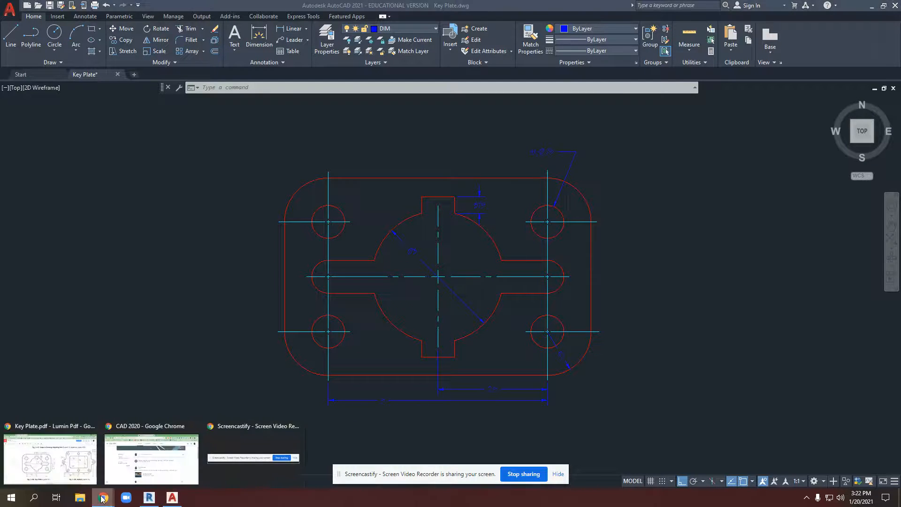
pyautogui.click(51, 451)
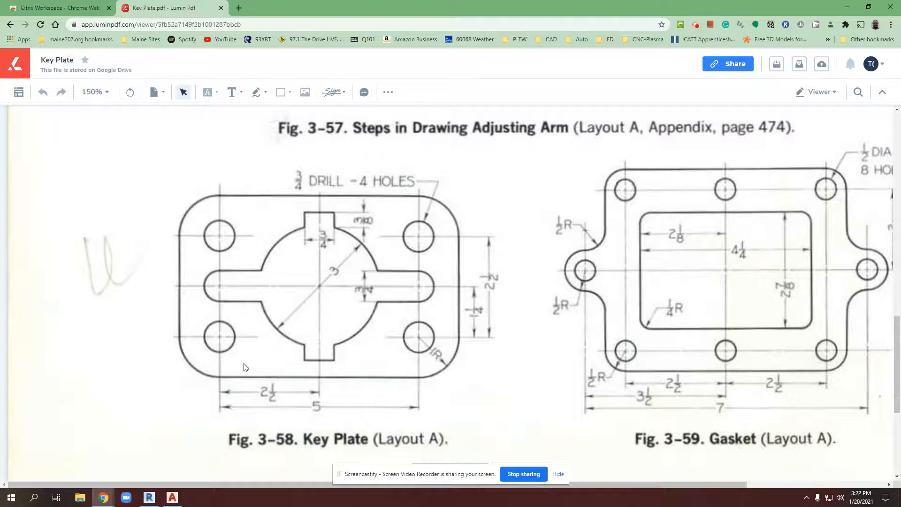
# - Return to AutoCAD and open the A-SIZE layout of the Key Plate drawing
pyautogui.click(844, 9)
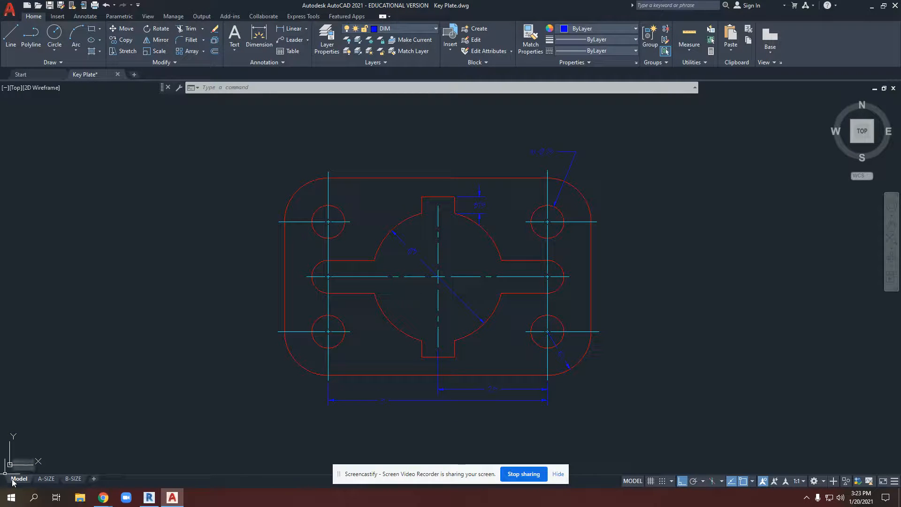
pyautogui.moveTo(42, 480)
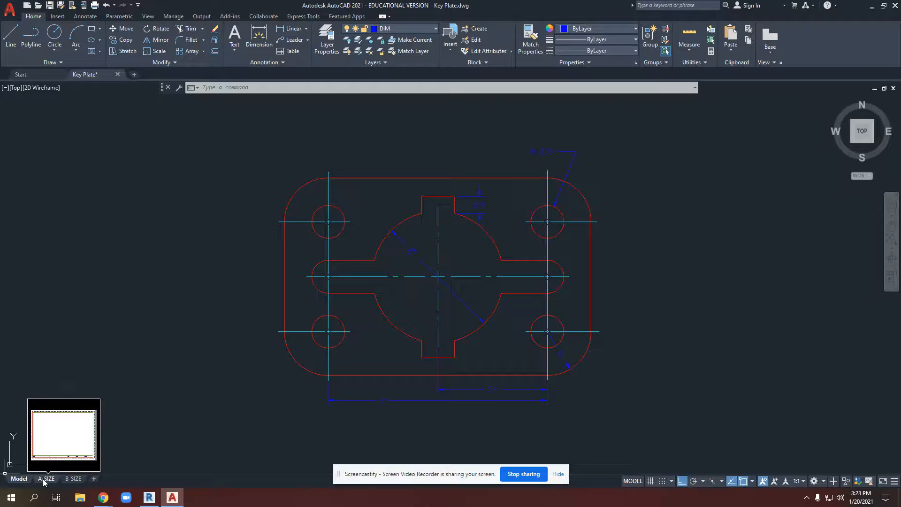
pyautogui.click(43, 478)
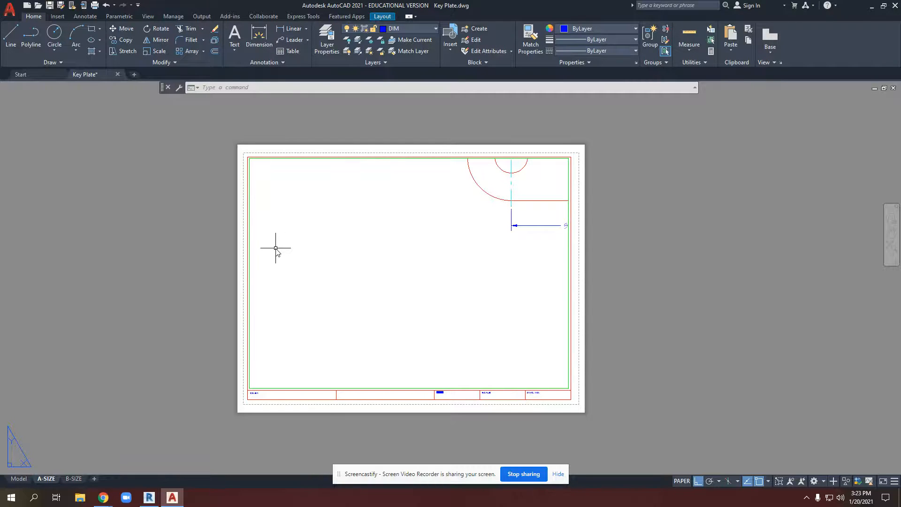
# - Move the sheet's outer border rectangle on the A-SIZE layout to the BOR layer and clear the selection
pyautogui.scroll(4, 265, 156)
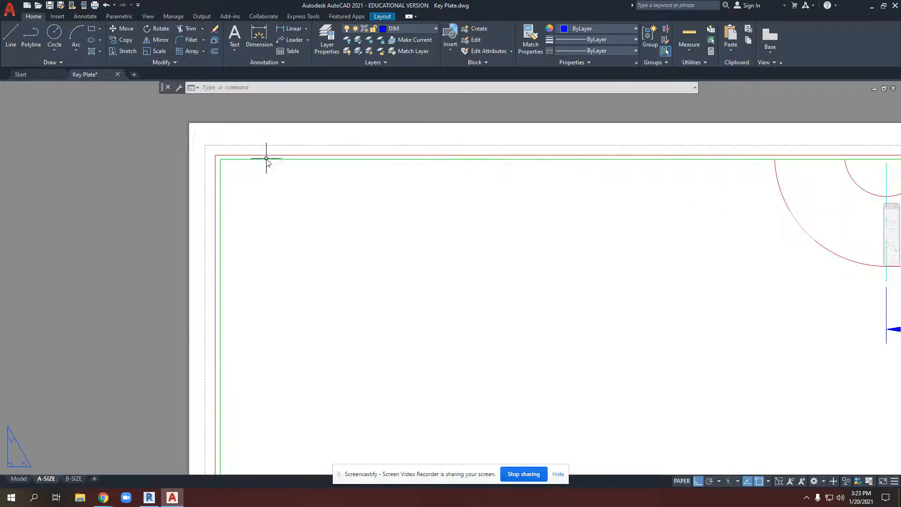
pyautogui.click(219, 156)
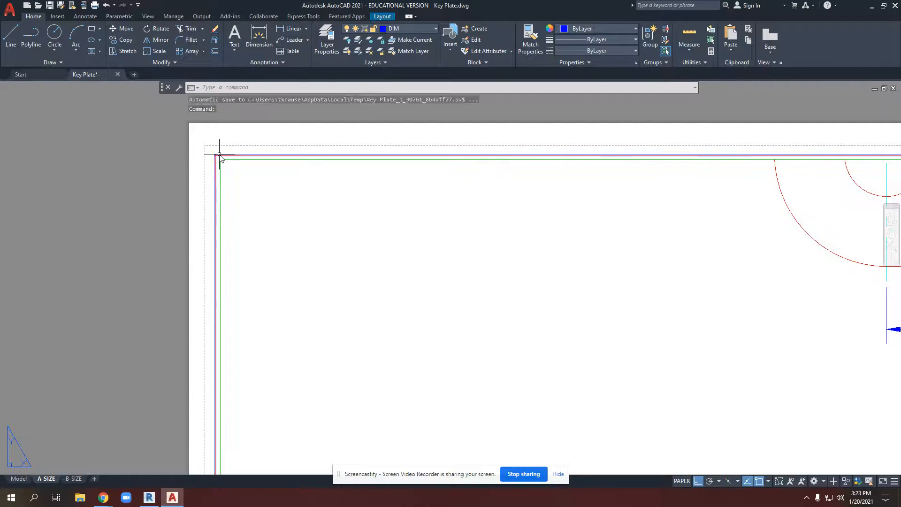
pyautogui.click(401, 30)
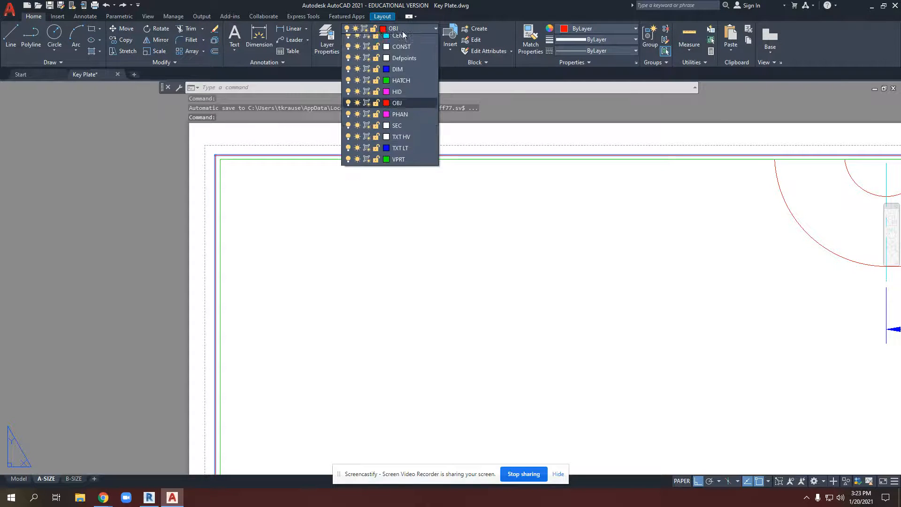
pyautogui.click(405, 55)
pyautogui.click(202, 150)
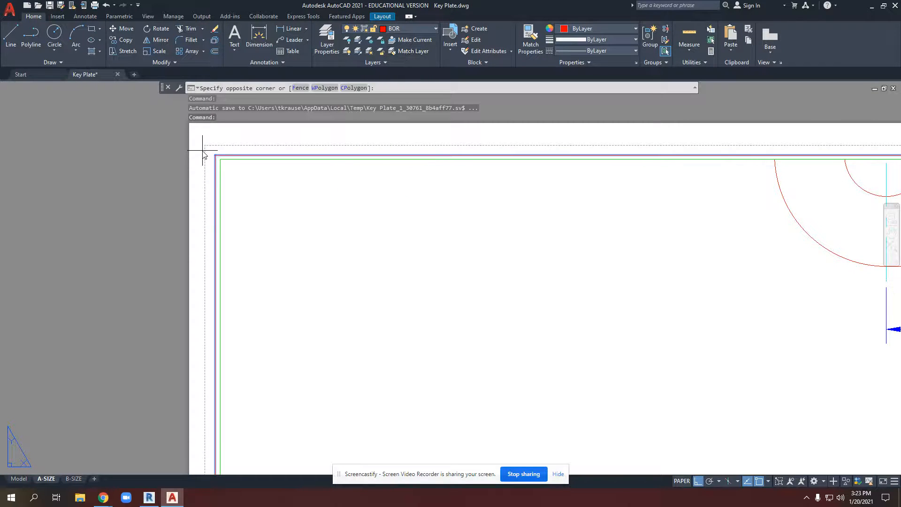
pyautogui.press('Escape')
pyautogui.press('Escape')
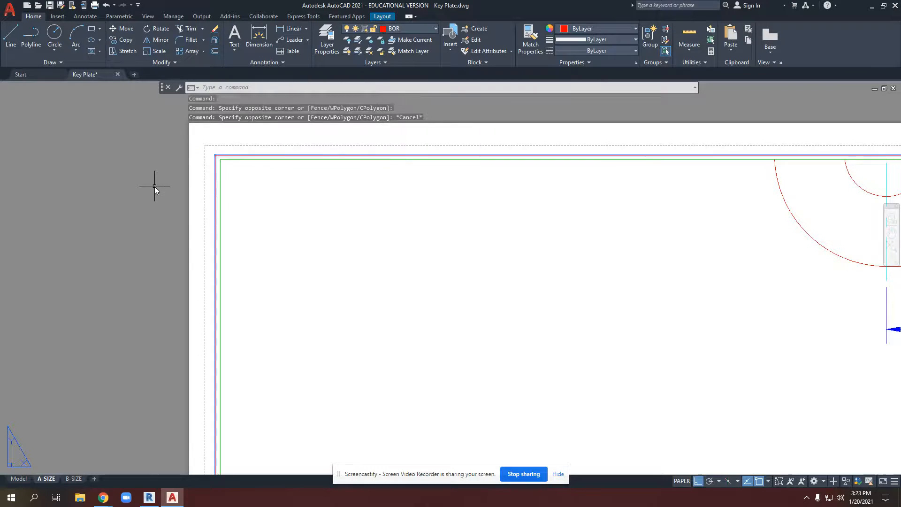
# - Check which layer the title block along the sheet's lower border is on
pyautogui.scroll(-2, 154, 187)
pyautogui.moveTo(337, 259); pyautogui.dragTo(330, 187, button='middle')
pyautogui.moveTo(524, 334); pyautogui.dragTo(480, 218, button='middle')
pyautogui.scroll(1, 535, 355)
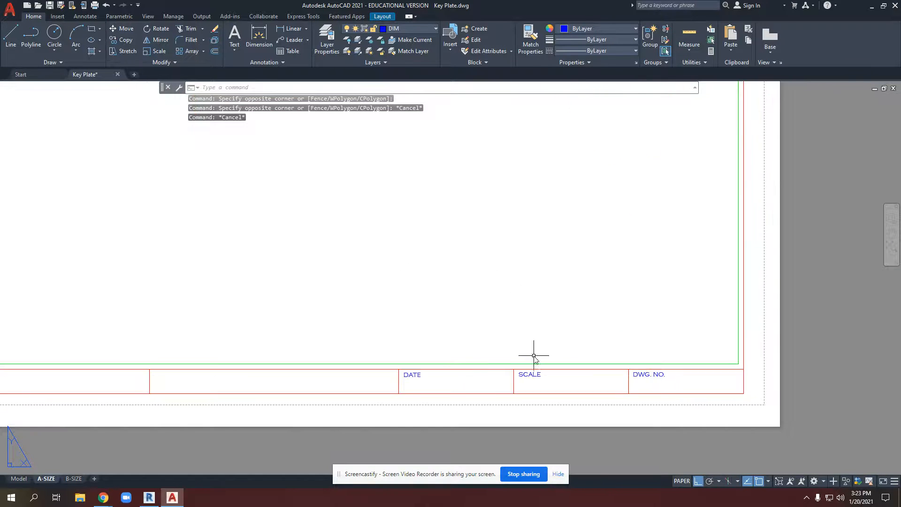
pyautogui.click(441, 368)
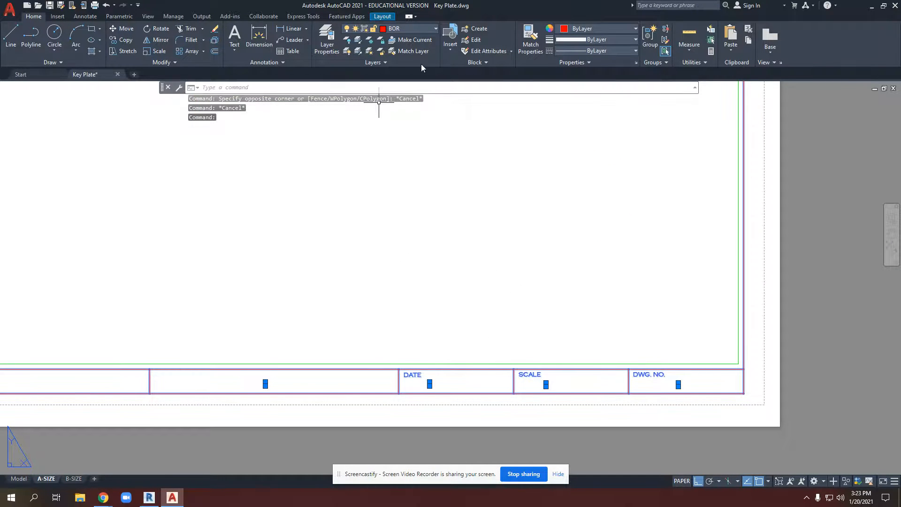
pyautogui.click(424, 29)
pyautogui.click(818, 156)
pyautogui.press('Escape')
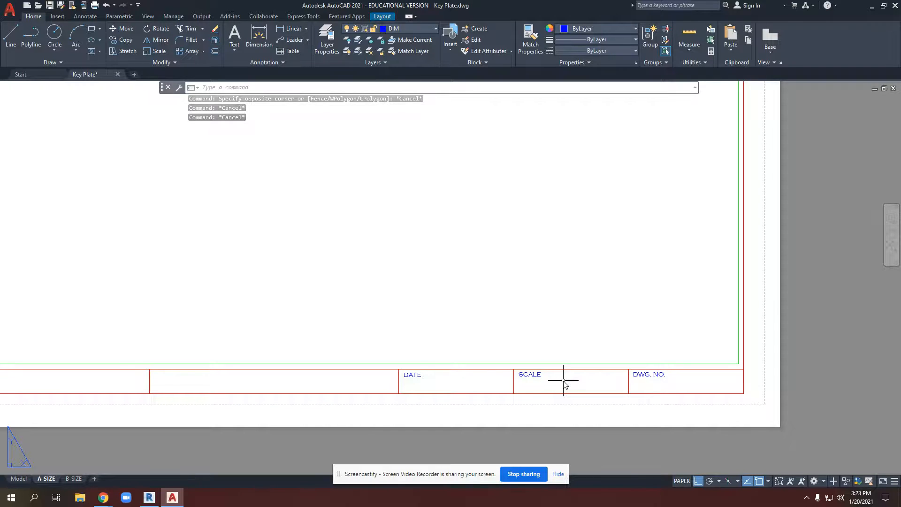
# - Check which layer the viewport's border rectangle is on and clear the selection
pyautogui.click(636, 364)
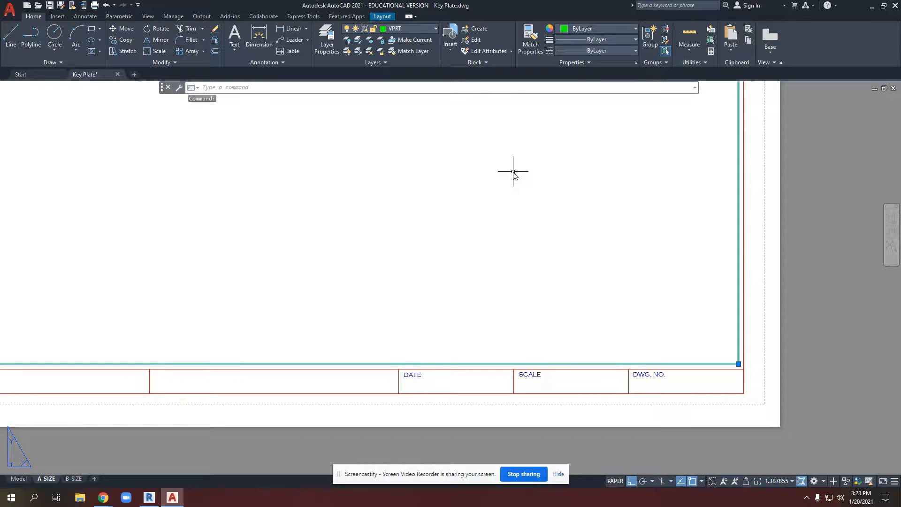
pyautogui.scroll(-4, 454, 202)
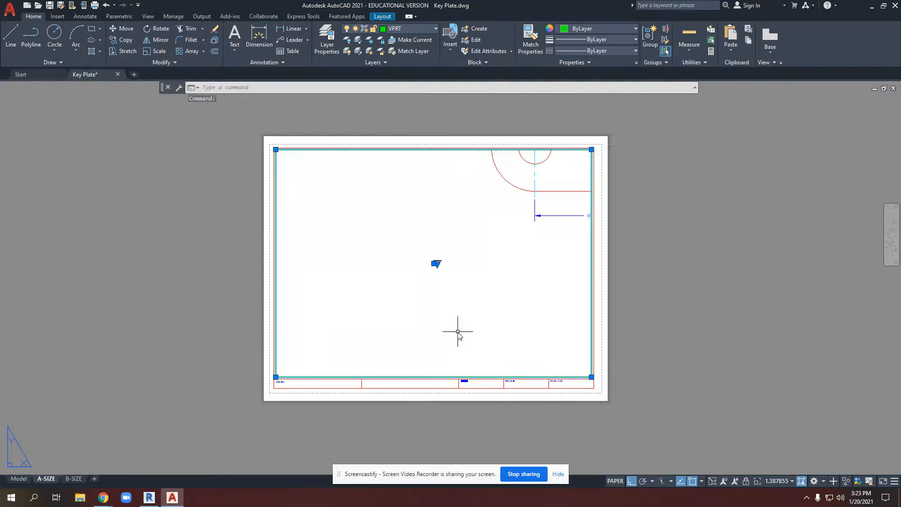
pyautogui.press('Escape')
pyautogui.press('Escape')
# - Examine how zooming and panning affect the whole A-SIZE sheet while working in paper space
pyautogui.scroll(2, 357, 246)
pyautogui.scroll(-2, 359, 247)
pyautogui.scroll(2, 359, 247)
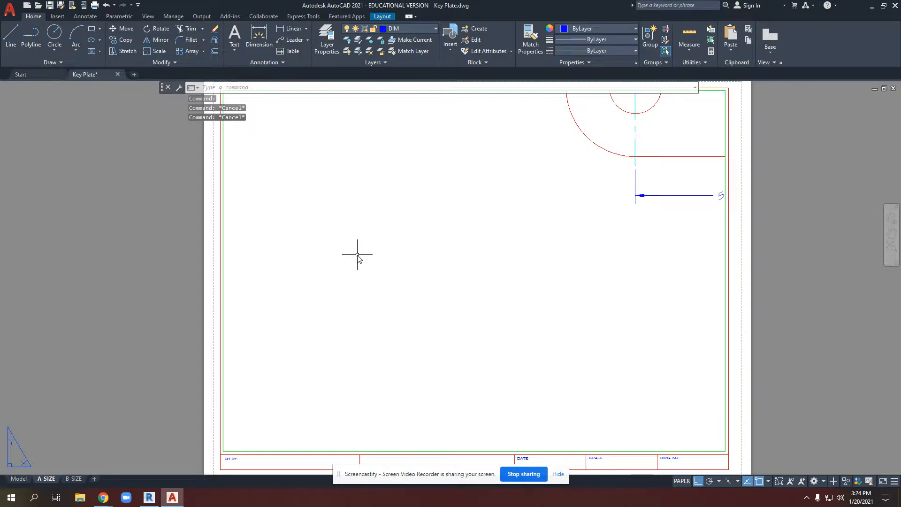
pyautogui.scroll(-4, 357, 255)
pyautogui.scroll(1, 357, 255)
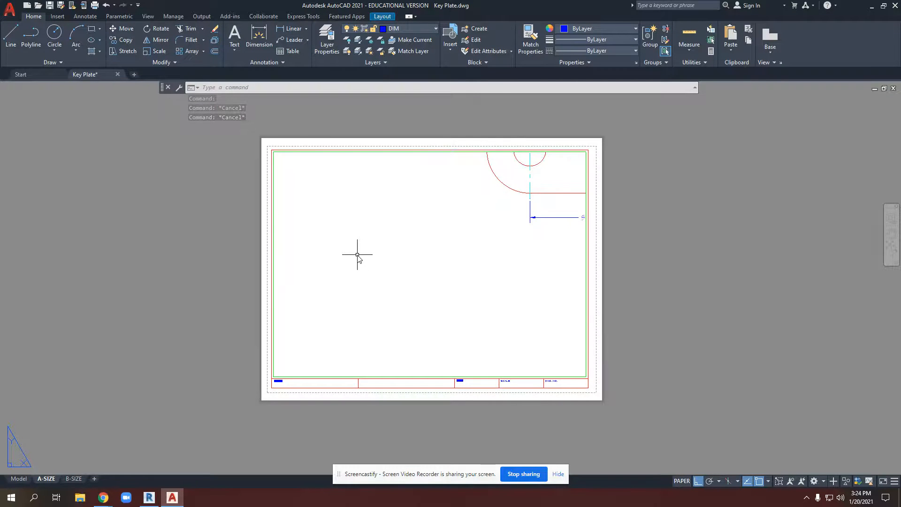
pyautogui.moveTo(357, 255); pyautogui.dragTo(412, 254, button='middle')
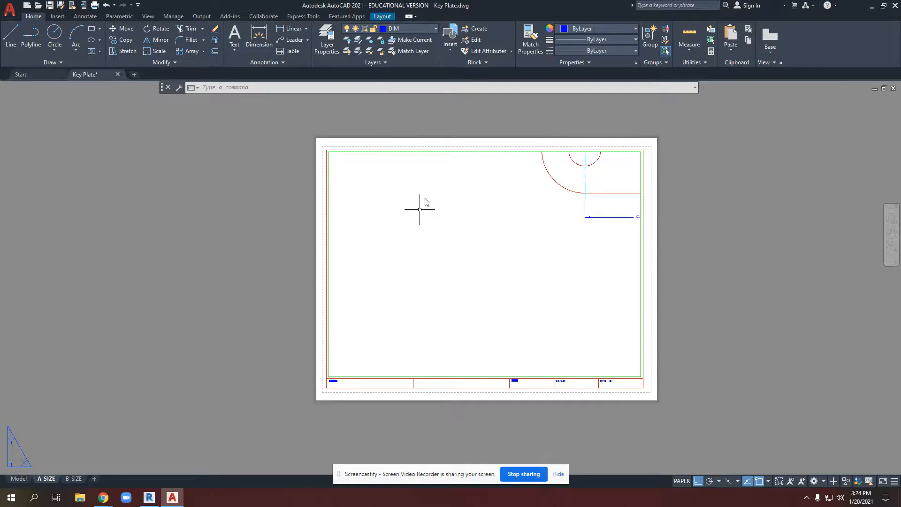
pyautogui.scroll(-4, 298, 237)
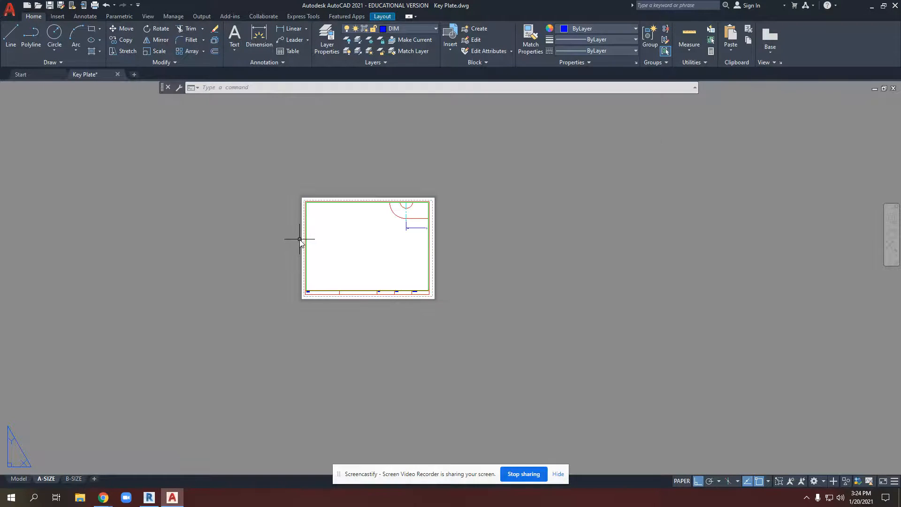
pyautogui.scroll(4, 300, 239)
pyautogui.scroll(5, 419, 249)
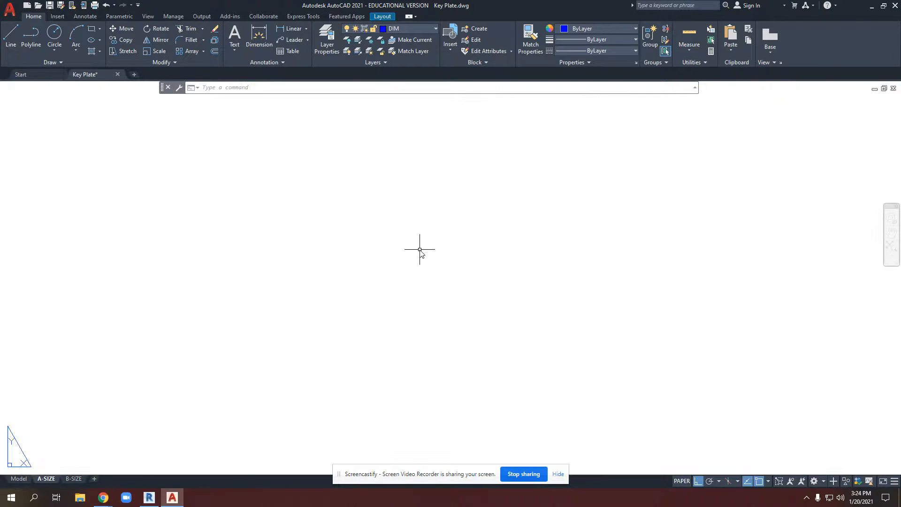
# - Activate model space inside the A-SIZE viewport and bring the dimensioned plate fully into view there
pyautogui.doubleClick(465, 249)
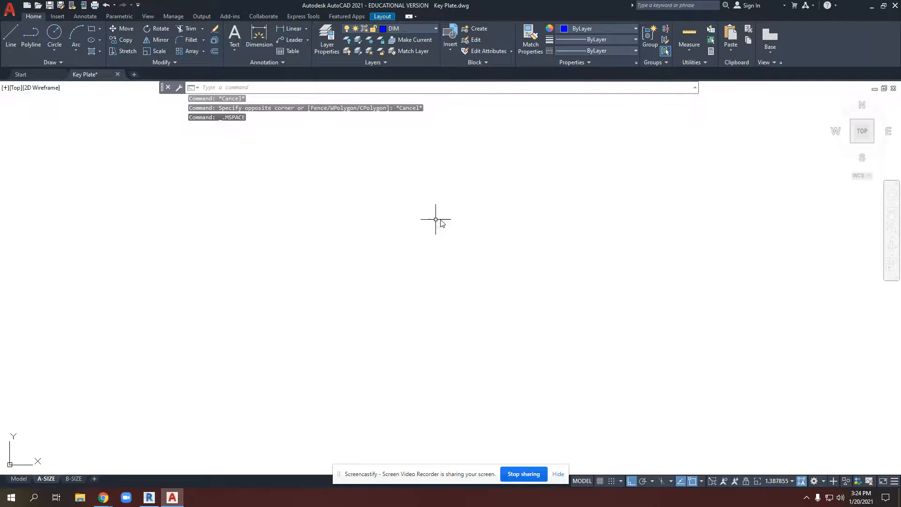
pyautogui.scroll(-10, 523, 256)
pyautogui.scroll(2, 493, 252)
pyautogui.moveTo(534, 202); pyautogui.dragTo(397, 265, button='middle')
pyautogui.scroll(6, 434, 263)
pyautogui.scroll(-2, 376, 211)
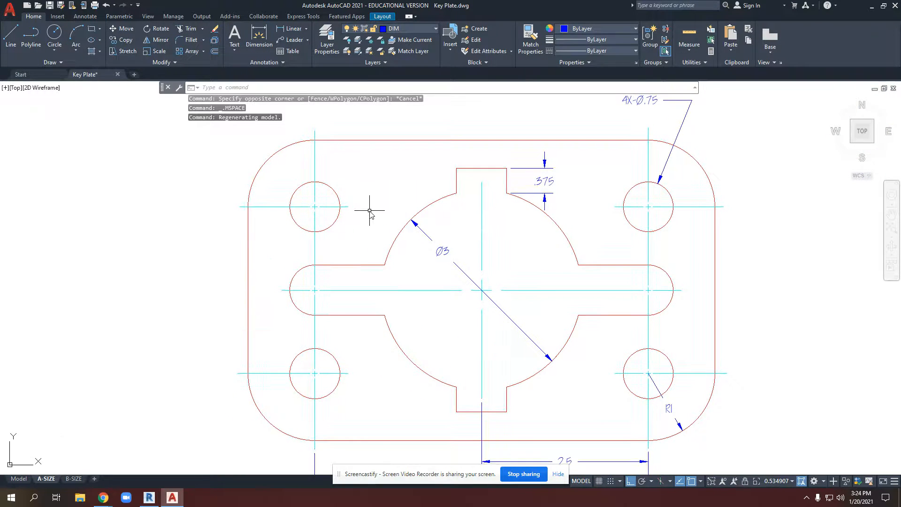
pyautogui.scroll(4, 384, 211)
pyautogui.scroll(-2, 378, 218)
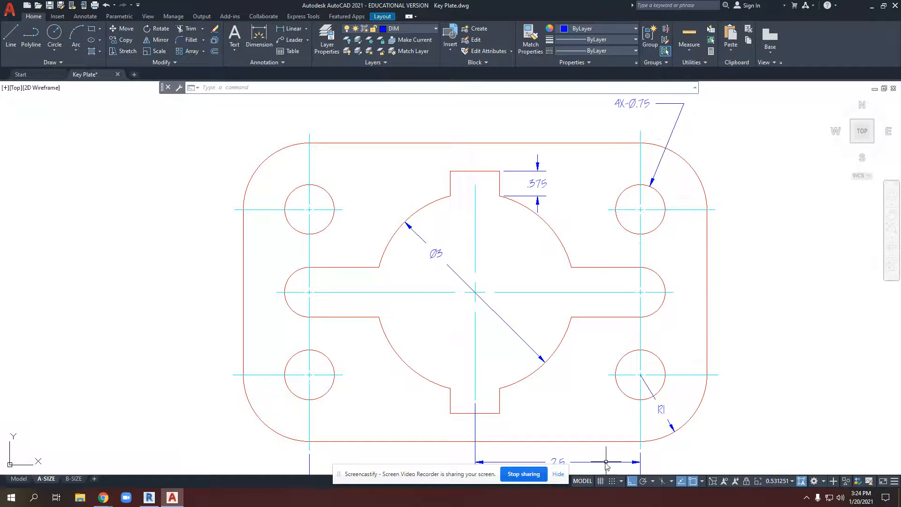
# - Switch the layout back to paper space and review the plate's placement on the full A-SIZE sheet
pyautogui.click(582, 481)
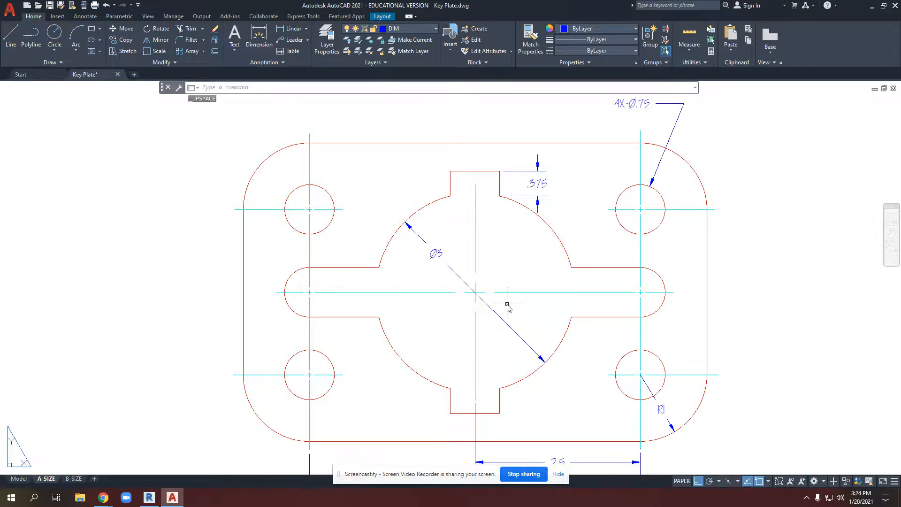
pyautogui.scroll(-2, 507, 310)
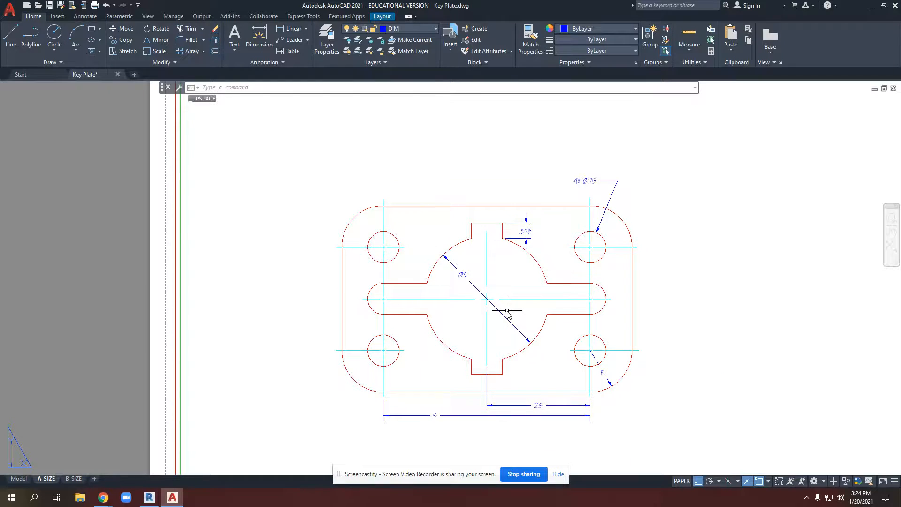
pyautogui.scroll(-2, 507, 310)
pyautogui.scroll(-2, 495, 308)
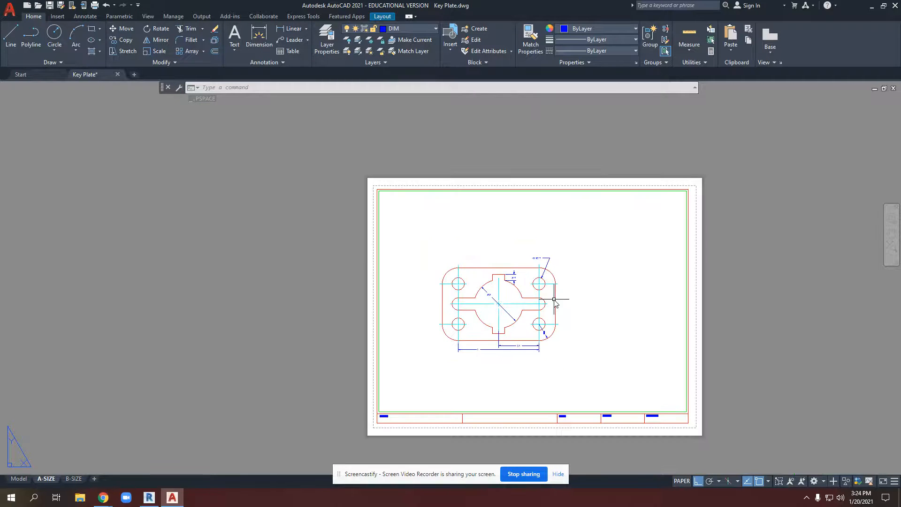
pyautogui.moveTo(557, 290); pyautogui.dragTo(515, 280, button='middle')
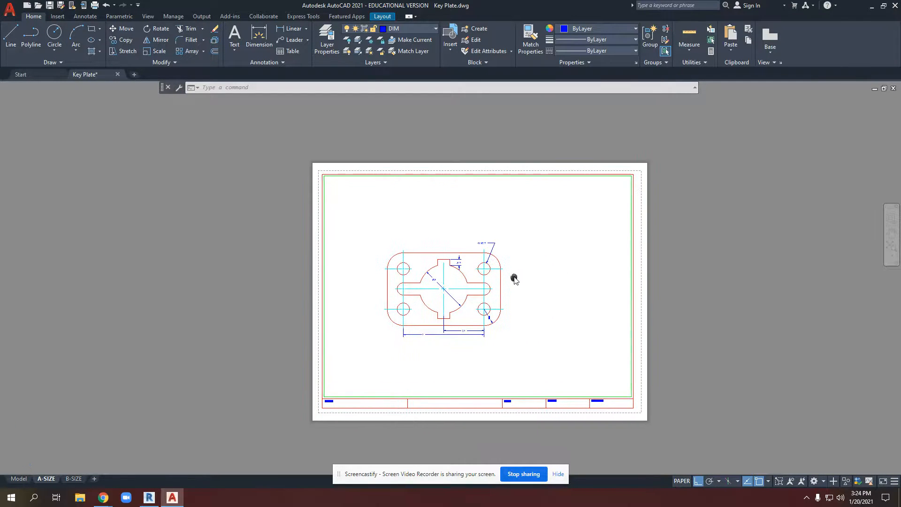
# - Reactivate model space in the viewport, shrink the plate's view and shift it toward the middle of the sheet
pyautogui.click(682, 480)
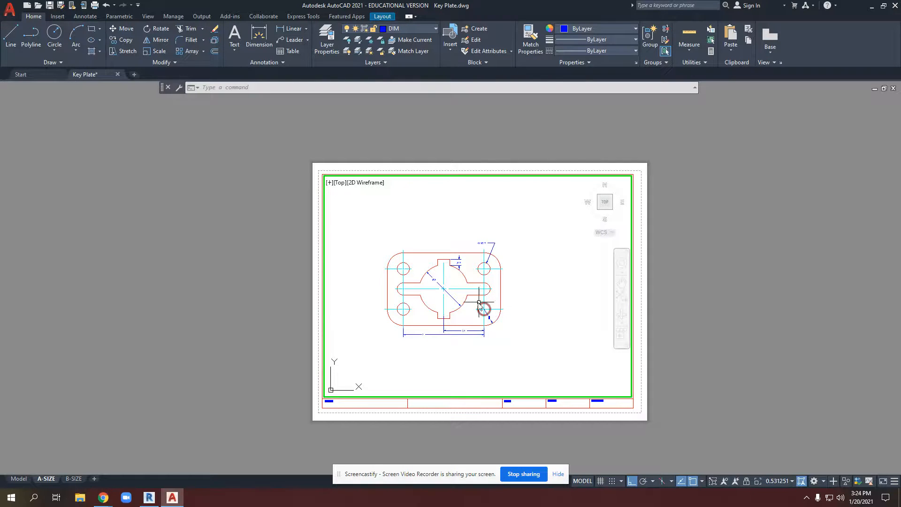
pyautogui.scroll(-2, 439, 302)
pyautogui.scroll(4, 443, 304)
pyautogui.scroll(-3, 443, 304)
pyautogui.scroll(1, 441, 301)
pyautogui.moveTo(446, 297)
pyautogui.mouseDown(button='middle')
pyautogui.moveTo(581, 298)
pyautogui.moveTo(511, 240)
pyautogui.moveTo(426, 325)
pyautogui.moveTo(488, 296)
pyautogui.mouseUp(button='middle')
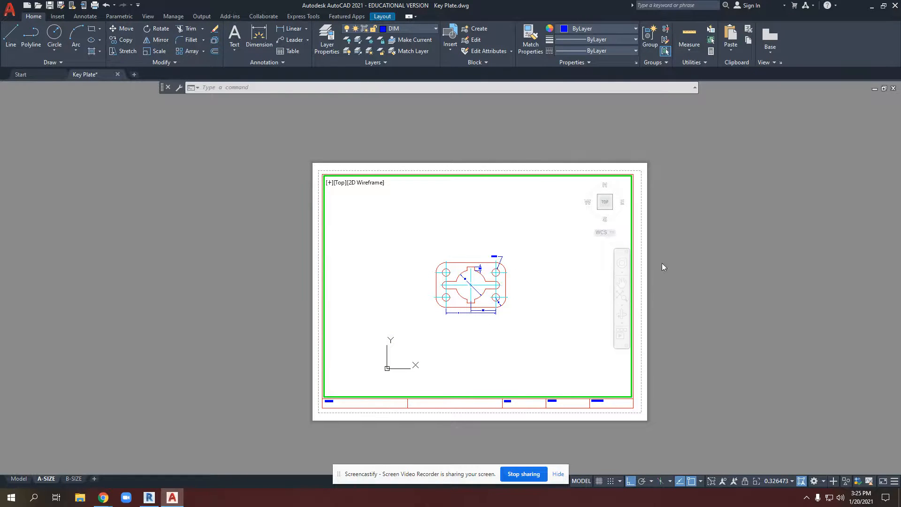
# - Return to paper space and examine the plate's size and position relative to the border and title block
pyautogui.doubleClick(692, 286)
pyautogui.scroll(4, 564, 287)
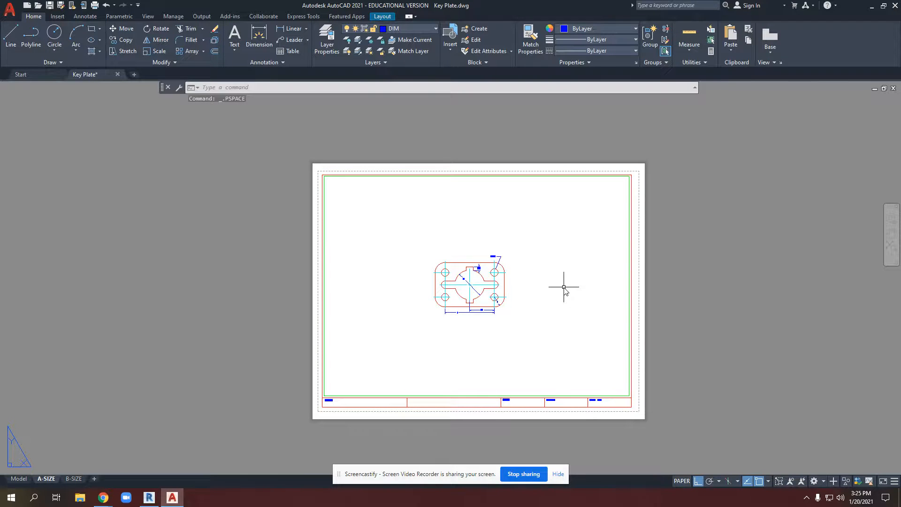
pyautogui.moveTo(565, 289); pyautogui.dragTo(570, 277, button='middle')
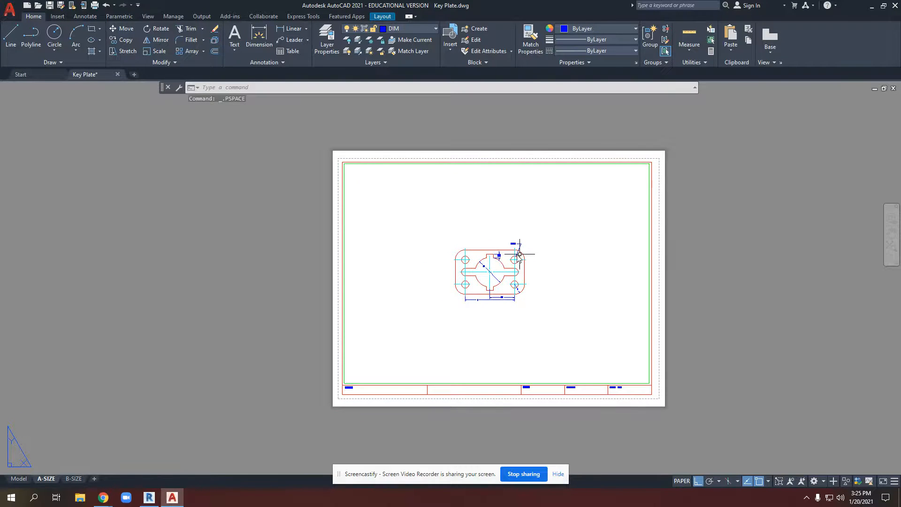
pyautogui.scroll(2, 502, 255)
pyautogui.scroll(2, 501, 255)
pyautogui.scroll(-2, 501, 254)
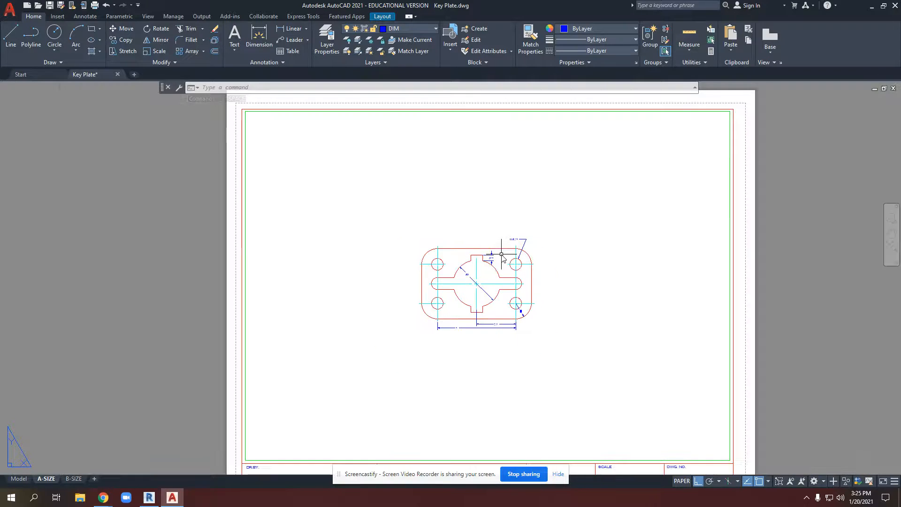
pyautogui.scroll(-2, 501, 254)
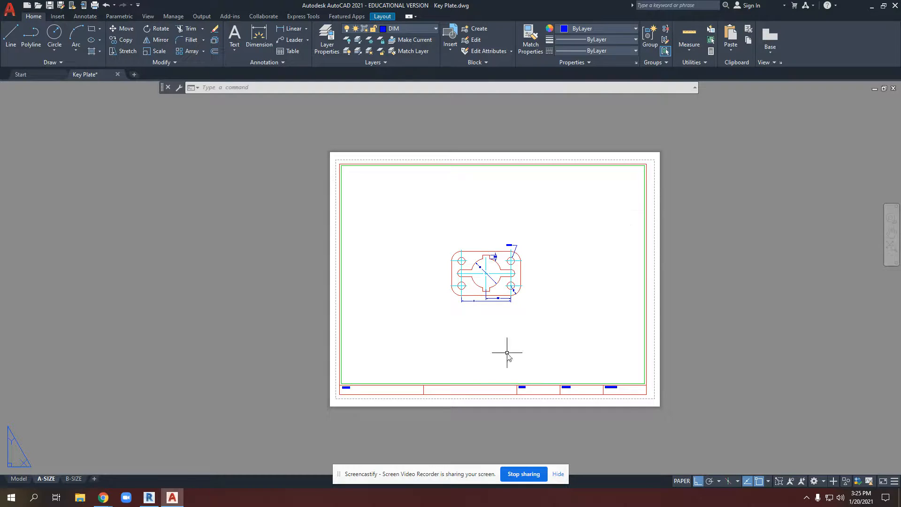
pyautogui.scroll(2, 540, 298)
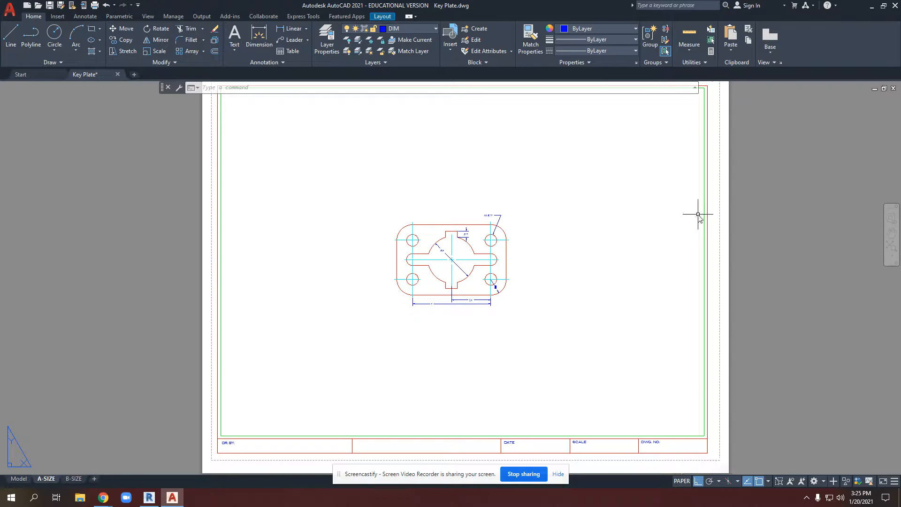
# - Reactivate model space inside the A-SIZE viewport and zoom to the extents of the dimensioned plate
pyautogui.click(624, 210)
pyautogui.doubleClick(623, 211)
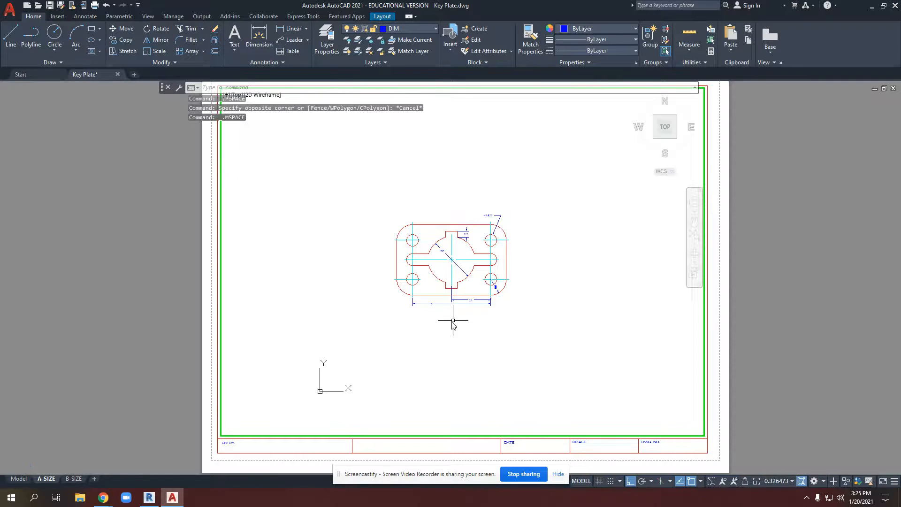
pyautogui.middleClick(550, 276)
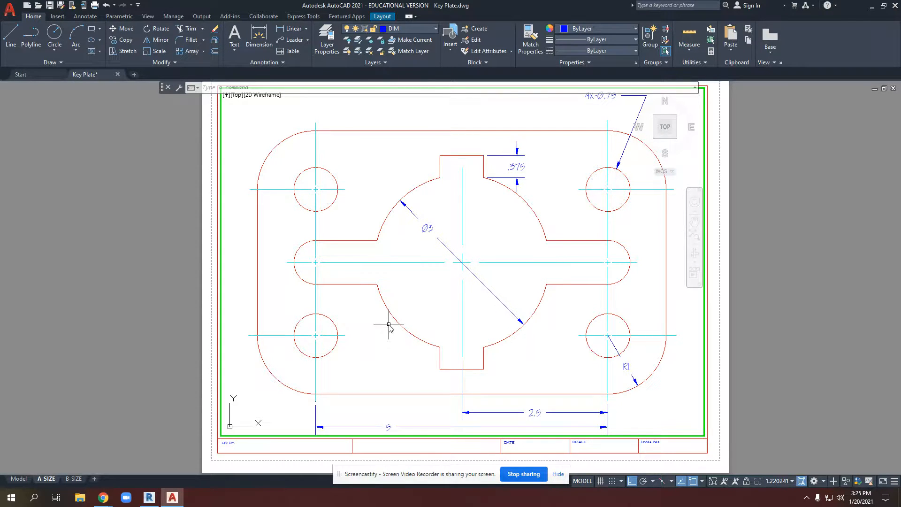
pyautogui.scroll(-10, 389, 325)
pyautogui.scroll(-5, 462, 292)
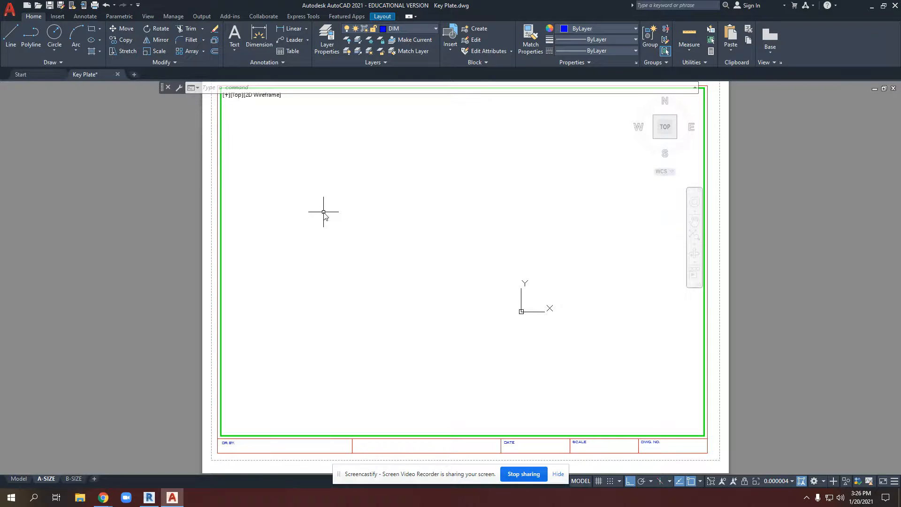
pyautogui.write('zoom')
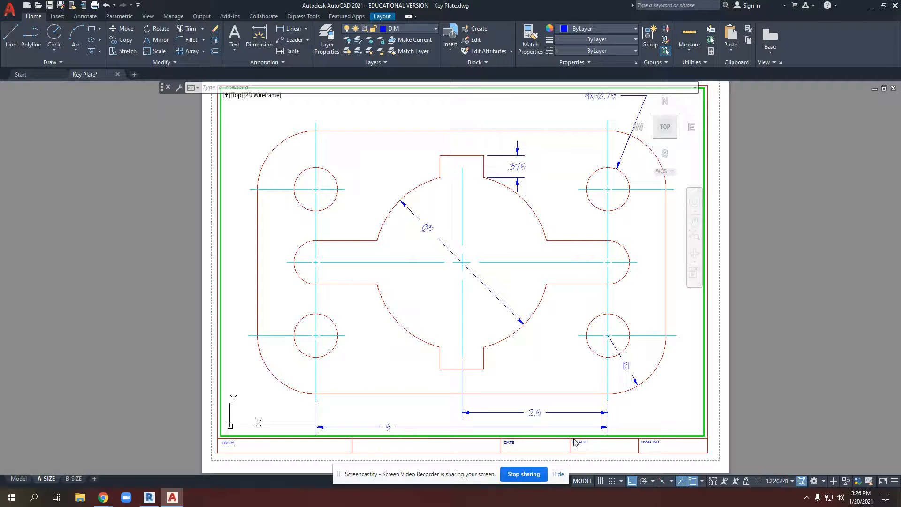
# - Set the viewport scale to 1:1 and try panning and zooming the plate inside the viewport
pyautogui.click(779, 482)
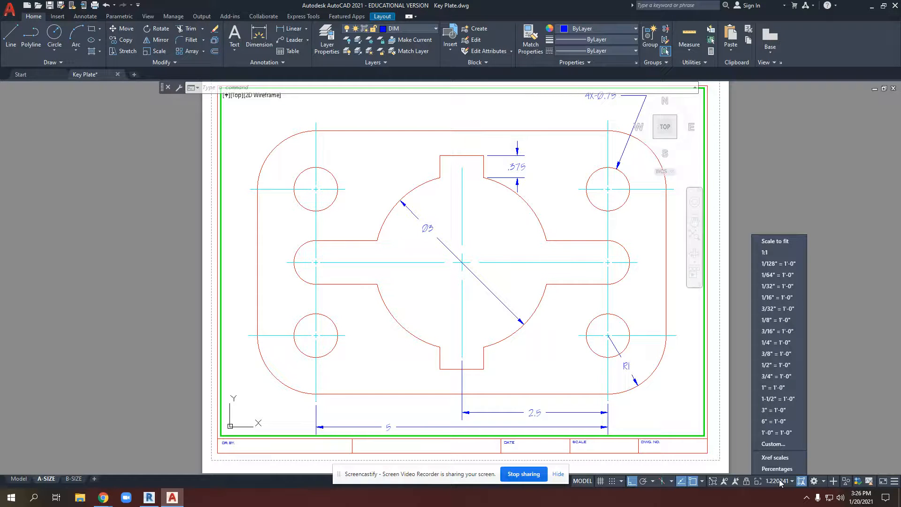
pyautogui.click(765, 253)
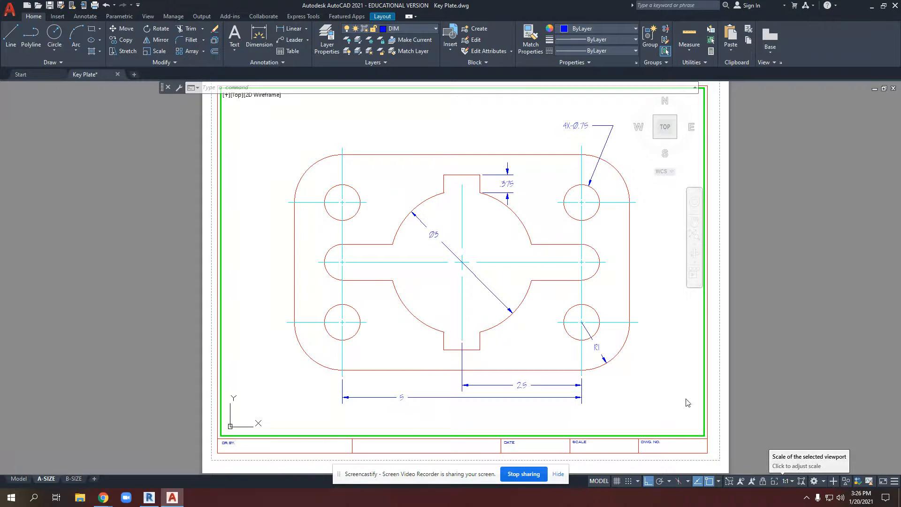
pyautogui.moveTo(492, 234)
pyautogui.mouseDown(button='middle')
pyautogui.moveTo(404, 223)
pyautogui.moveTo(503, 227)
pyautogui.moveTo(356, 126)
pyautogui.moveTo(430, 226)
pyautogui.moveTo(587, 171)
pyautogui.moveTo(491, 227)
pyautogui.moveTo(513, 186)
pyautogui.moveTo(481, 276)
pyautogui.mouseUp(button='middle')
pyautogui.scroll(-1, 356, 127)
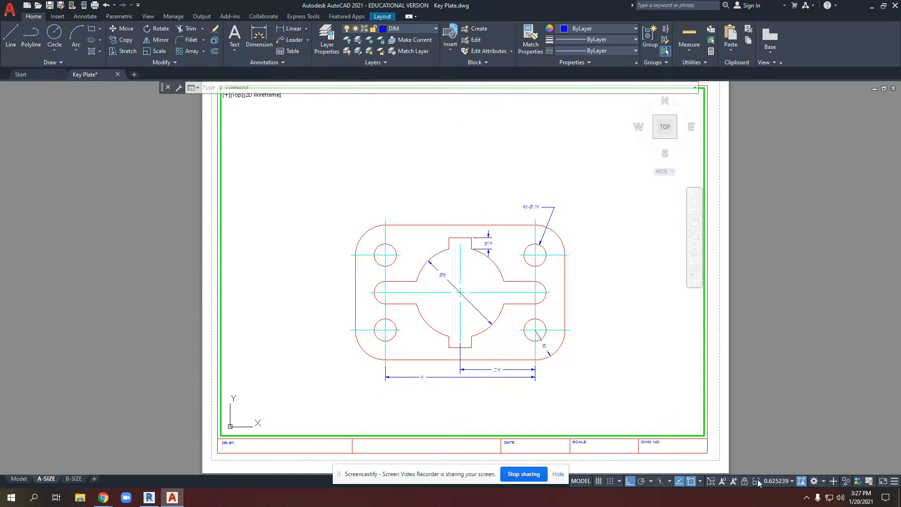
# - Reapply the 1:1 scale to the viewport and center the dimensioned plate within the border
pyautogui.click(775, 480)
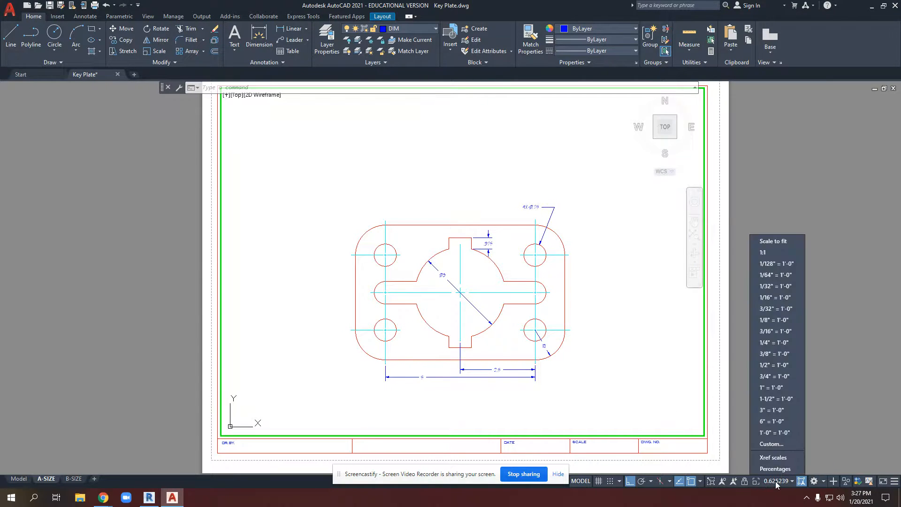
pyautogui.click(775, 255)
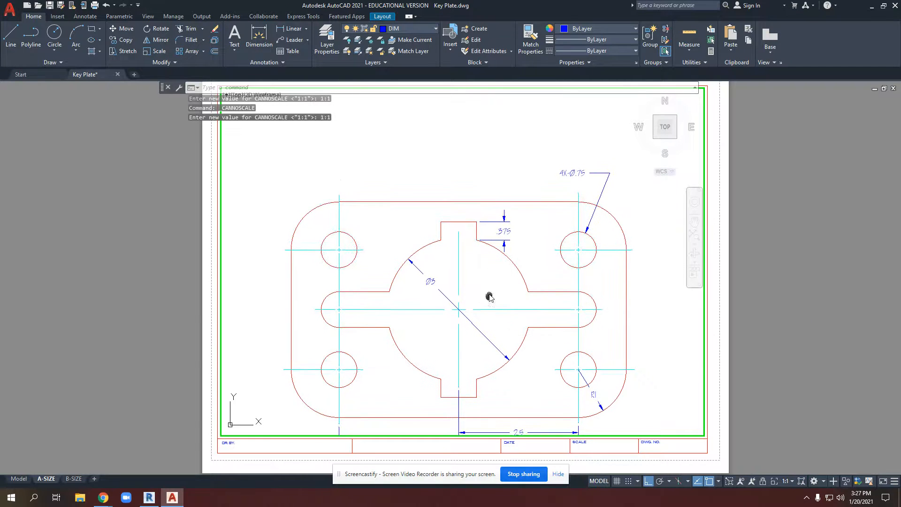
pyautogui.moveTo(492, 293)
pyautogui.mouseDown(button='middle')
pyautogui.moveTo(498, 249)
pyautogui.moveTo(490, 252)
pyautogui.mouseUp(button='middle')
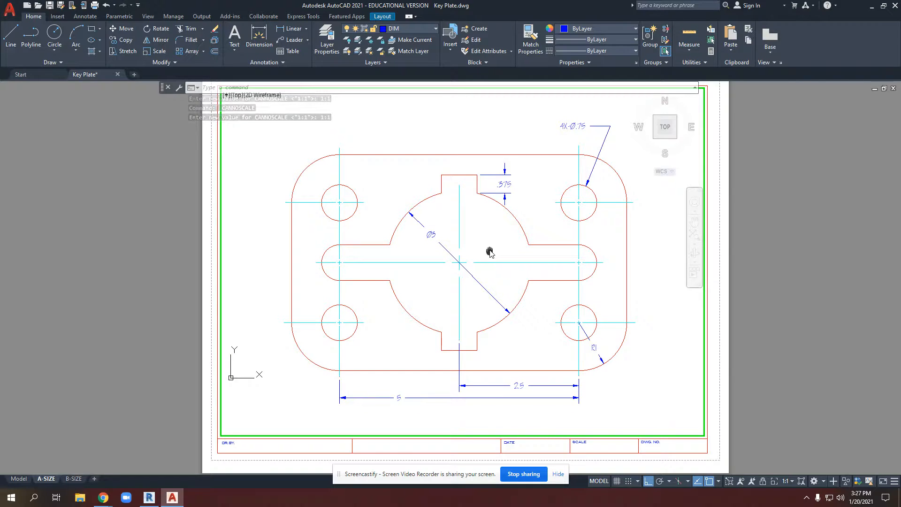
pyautogui.moveTo(490, 252); pyautogui.dragTo(485, 254, button='middle')
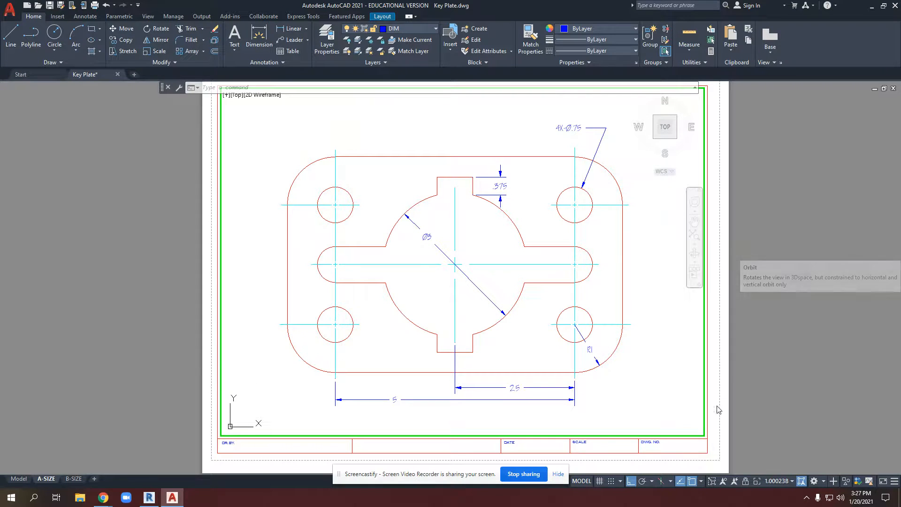
# - Return the layout to paper space and check the scaled plate against the whole A-SIZE sheet
pyautogui.click(581, 480)
pyautogui.scroll(-3, 497, 308)
pyautogui.scroll(4, 496, 308)
pyautogui.scroll(-2, 493, 305)
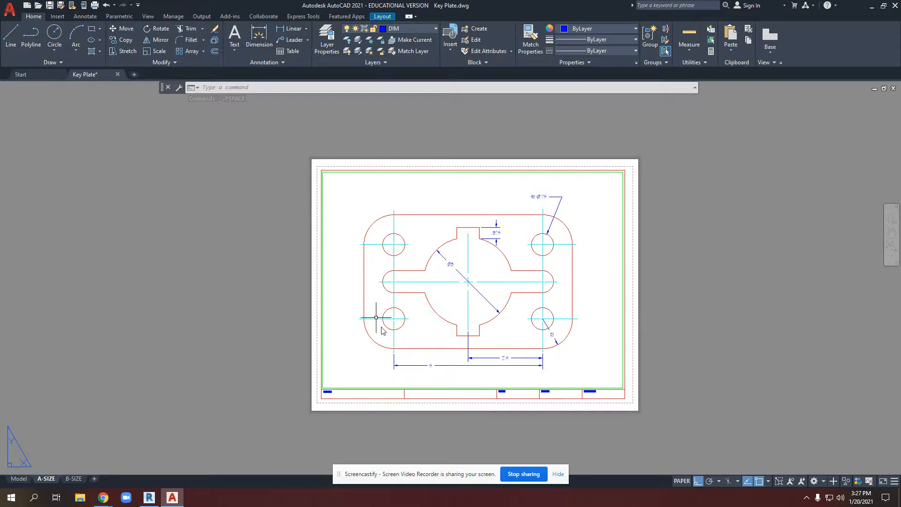
# - In the Model space drawing, dimension the vertical distance from the slot centerline to the upper-right hole's centerline, outside the plate's right edge
pyautogui.click(21, 478)
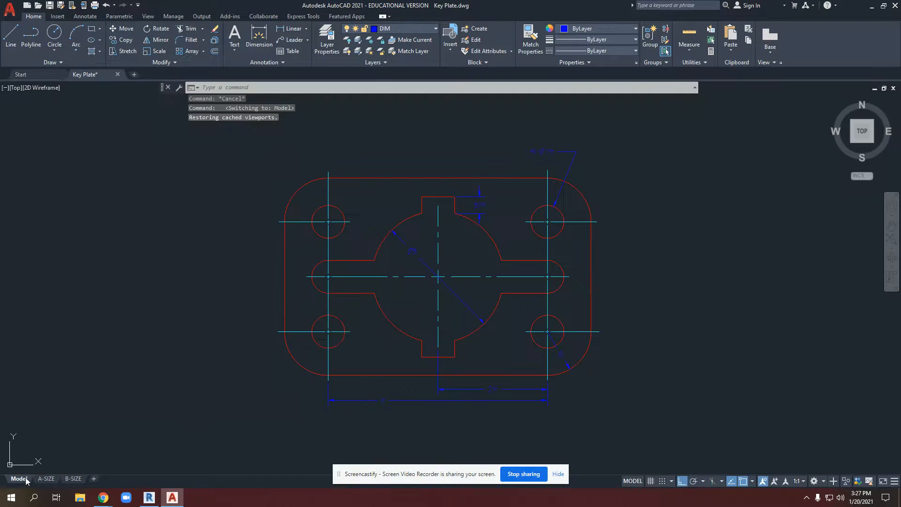
pyautogui.click(259, 37)
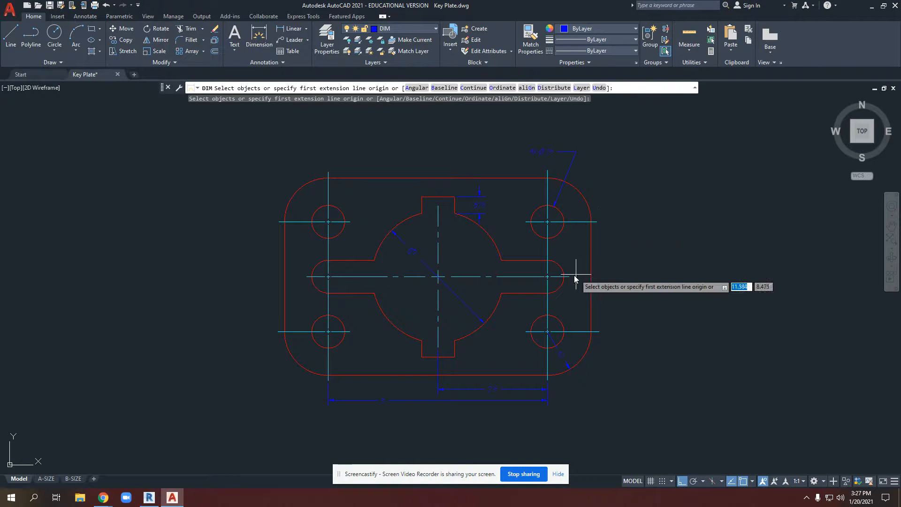
pyautogui.click(569, 277)
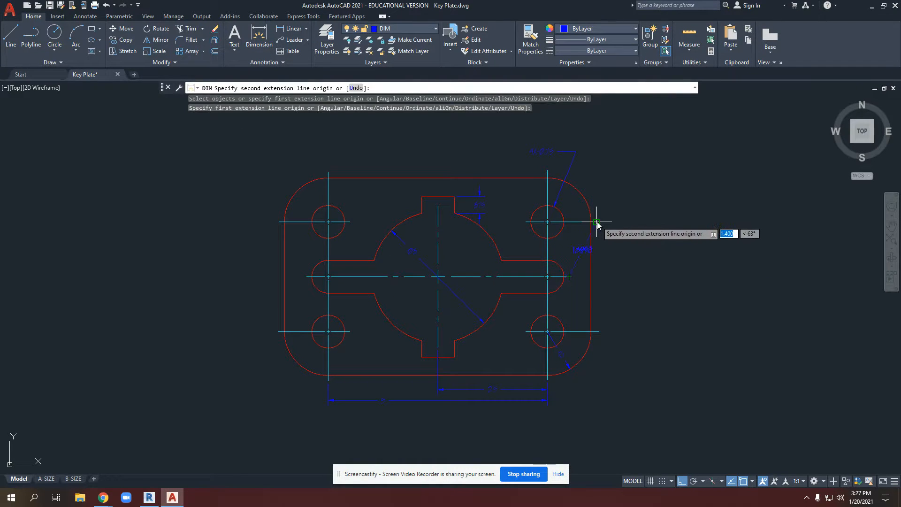
pyautogui.click(597, 223)
pyautogui.click(612, 237)
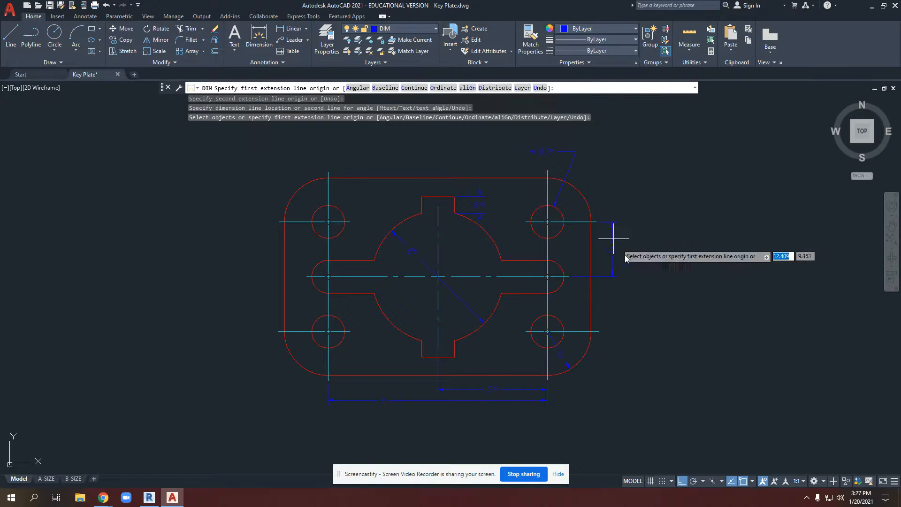
pyautogui.press('Escape')
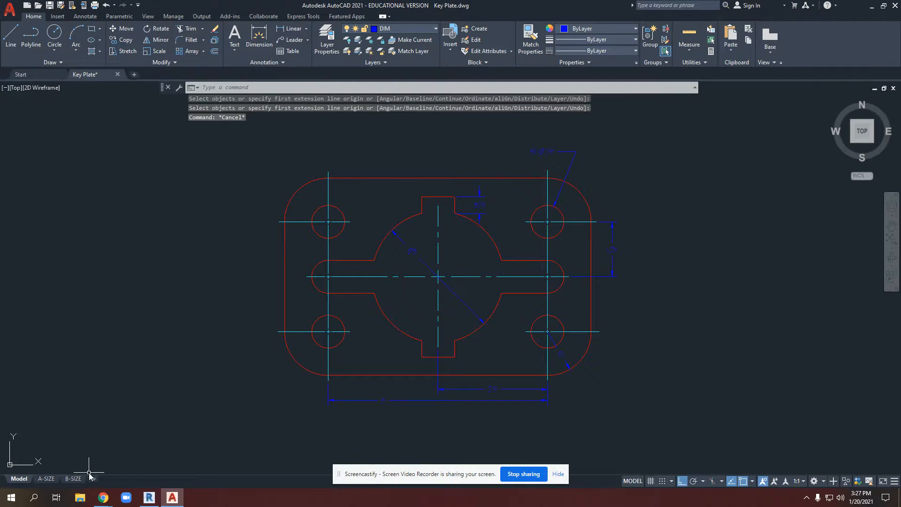
# - Open the A-SIZE layout's title block attributes for editing and enlarge the editor and its columns until all tags and prompts are readable
pyautogui.click(46, 478)
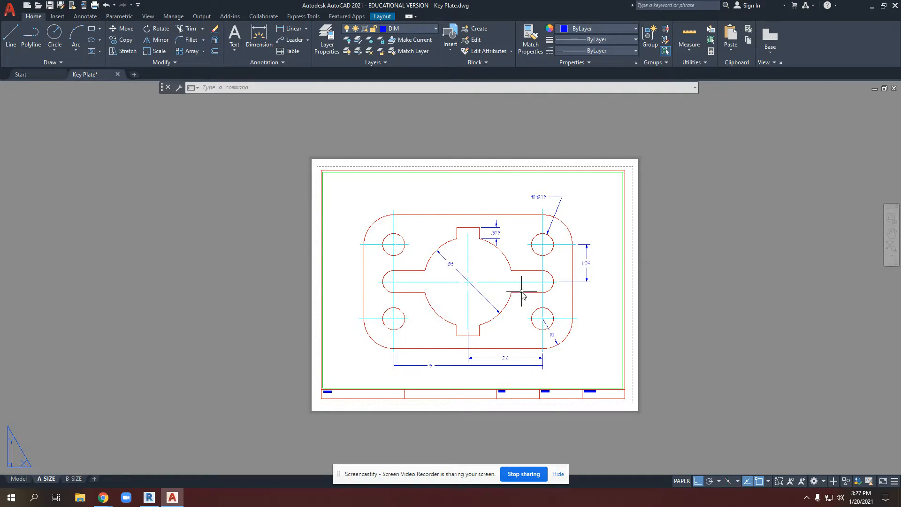
pyautogui.scroll(4, 443, 399)
pyautogui.moveTo(536, 400); pyautogui.dragTo(477, 383, button='middle')
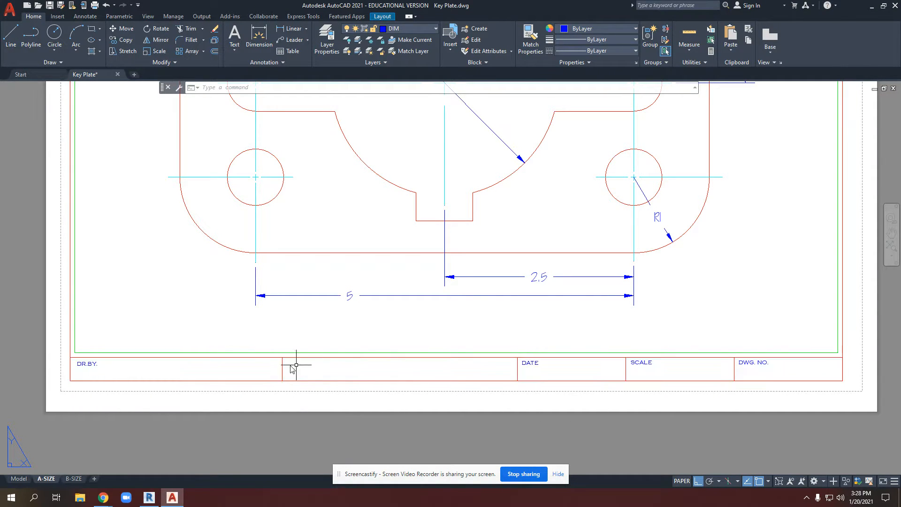
pyautogui.doubleClick(88, 368)
pyautogui.moveTo(393, 185); pyautogui.dragTo(349, 137)
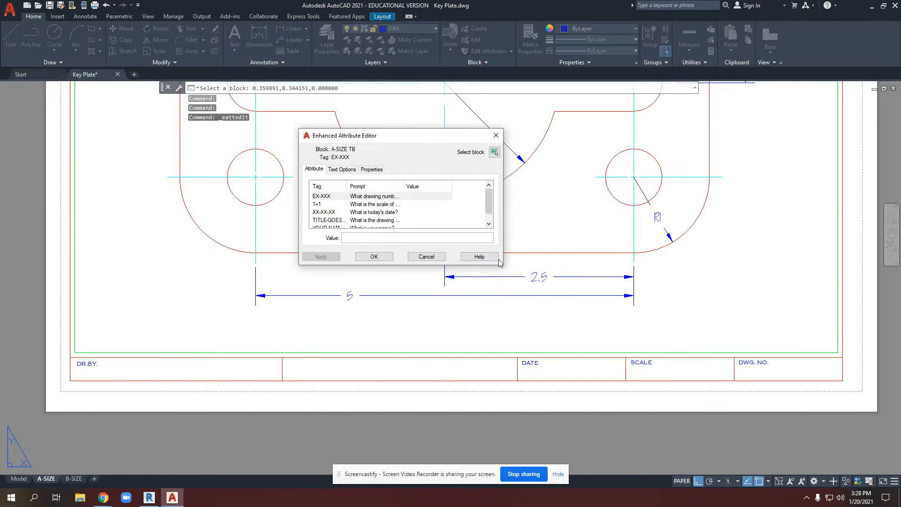
pyautogui.moveTo(502, 265); pyautogui.dragTo(686, 381)
pyautogui.click(410, 194)
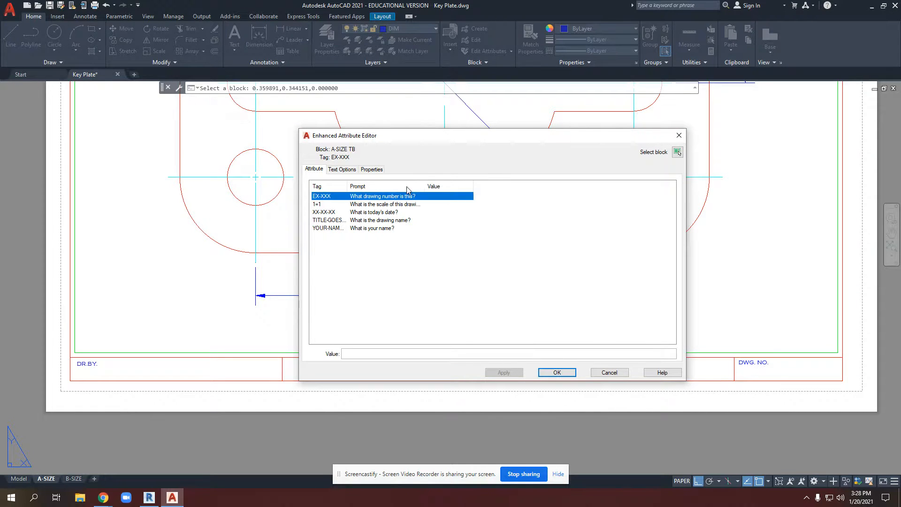
pyautogui.moveTo(423, 184); pyautogui.dragTo(491, 185)
pyautogui.moveTo(347, 185); pyautogui.dragTo(408, 184)
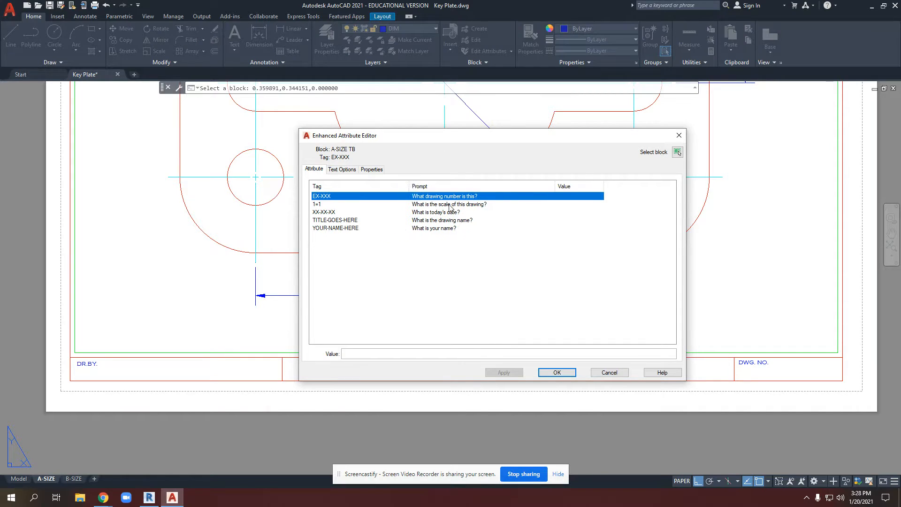
# - Set the title block's drawing number to 1, keeping the attribute editor clear of the title block
pyautogui.click(389, 353)
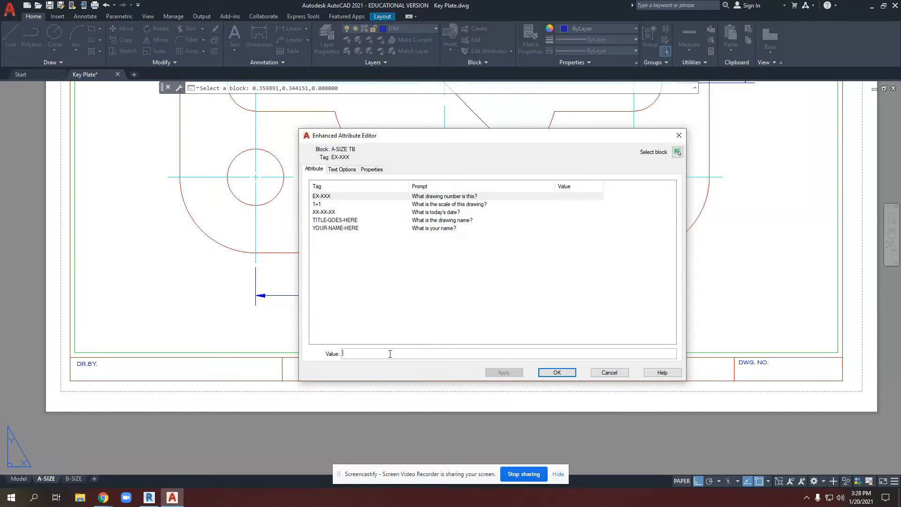
pyautogui.write('1')
pyautogui.moveTo(450, 137); pyautogui.dragTo(437, 106)
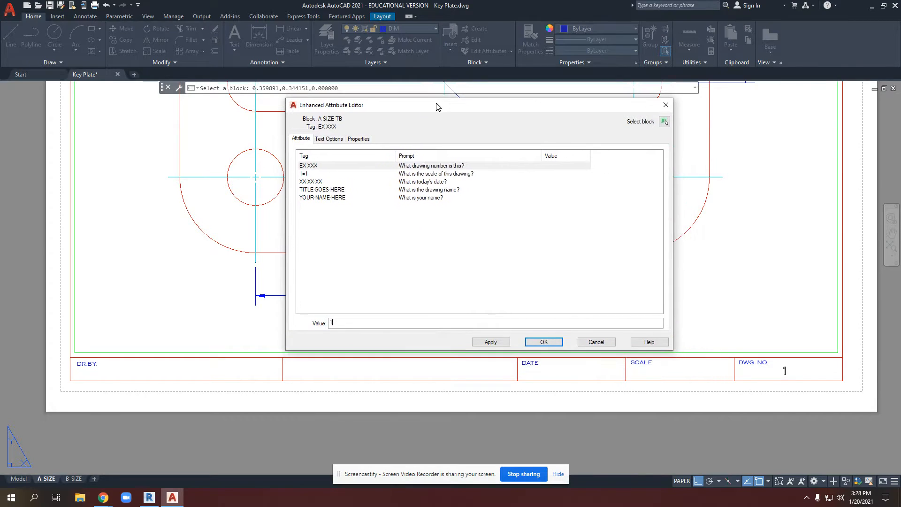
# - Set the title block's drawing scale to 1"=1"
pyautogui.click(422, 175)
pyautogui.click(366, 322)
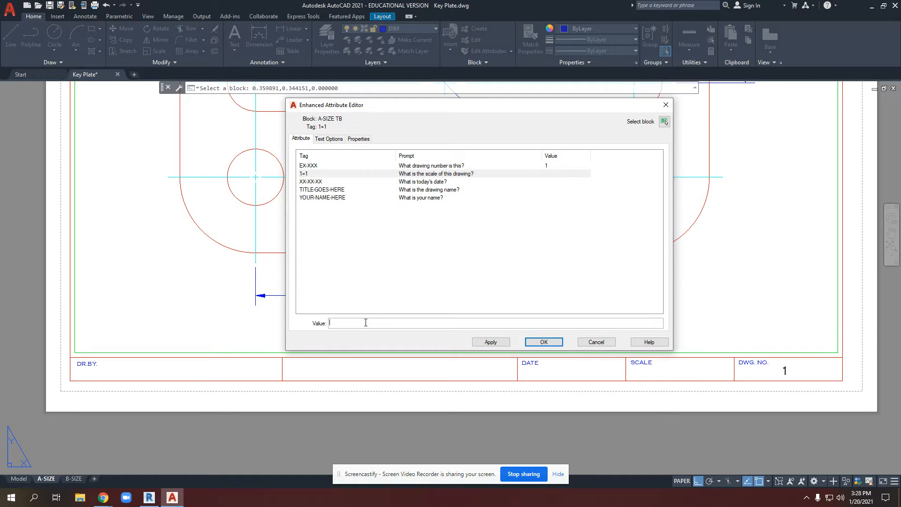
pyautogui.write('FU')
pyautogui.press('BackSpace')
pyautogui.press('BackSpace')
pyautogui.write('ULL')
pyautogui.press('BackSpace')
pyautogui.press('BackSpace')
pyautogui.press('BackSpace')
pyautogui.press('BackSpace')
pyautogui.write('1')
pyautogui.write(':1')
pyautogui.press('BackSpace')
pyautogui.press('BackSpace')
pyautogui.press('BackSpace')
pyautogui.write("1'=")
pyautogui.write('"')
pyautogui.write('=1"')
pyautogui.press('Return')
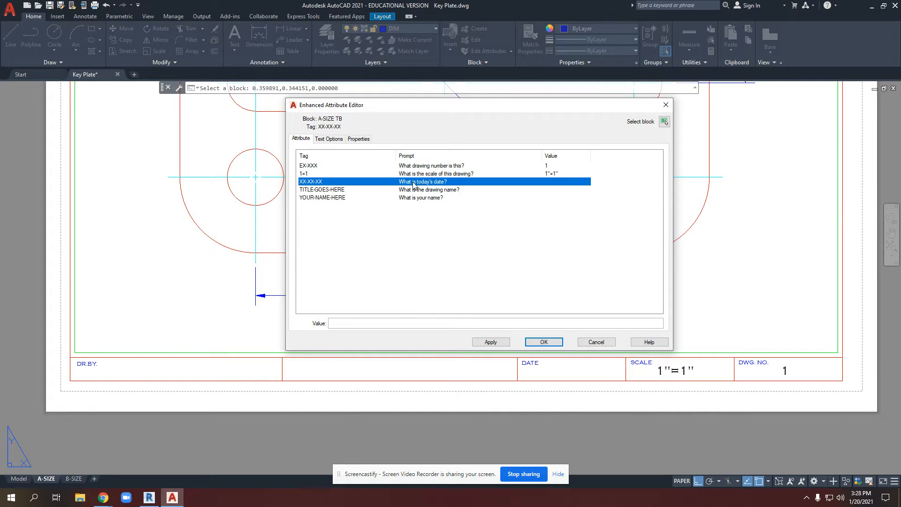
# - Set the title block's date to 1-20-21 and its drawing name to KEY PLATE
pyautogui.click(343, 323)
pyautogui.write('1-20-21')
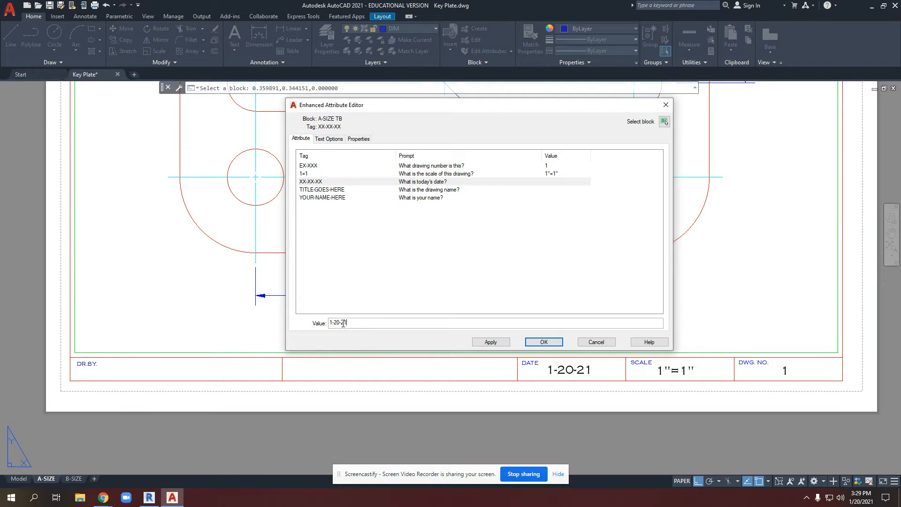
pyautogui.click(415, 190)
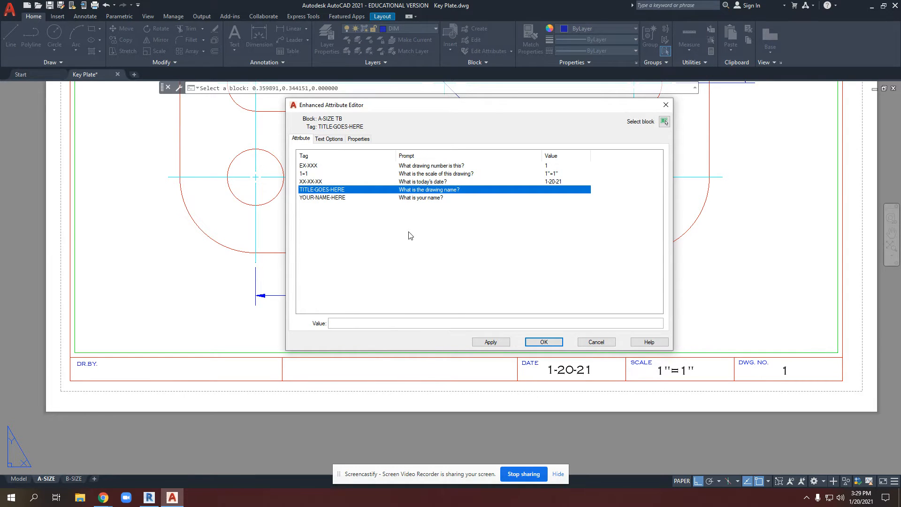
pyautogui.click(348, 324)
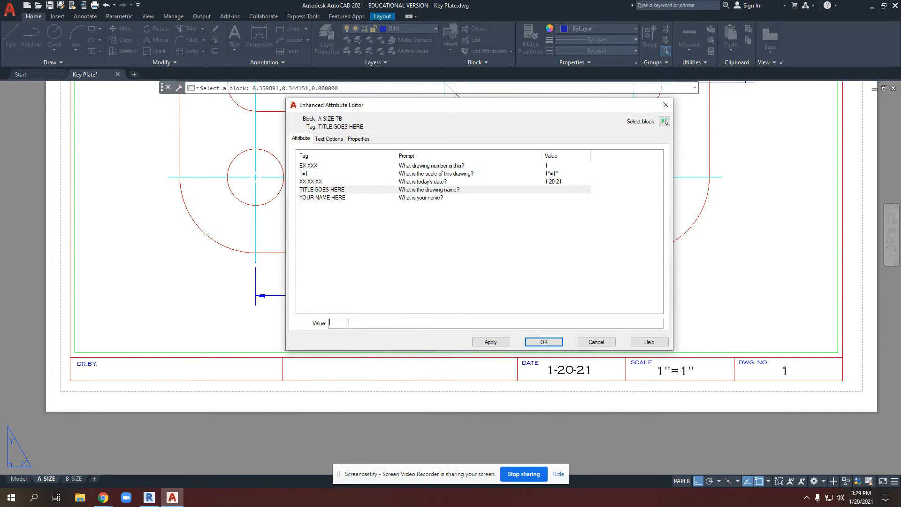
pyautogui.write('k')
pyautogui.press('BackSpace')
pyautogui.write('KEY PLATE')
# - Enter the drafter's name in the title block and accept the attribute changes
pyautogui.click(327, 197)
pyautogui.click(342, 323)
pyautogui.write('MR. KRAUSE')
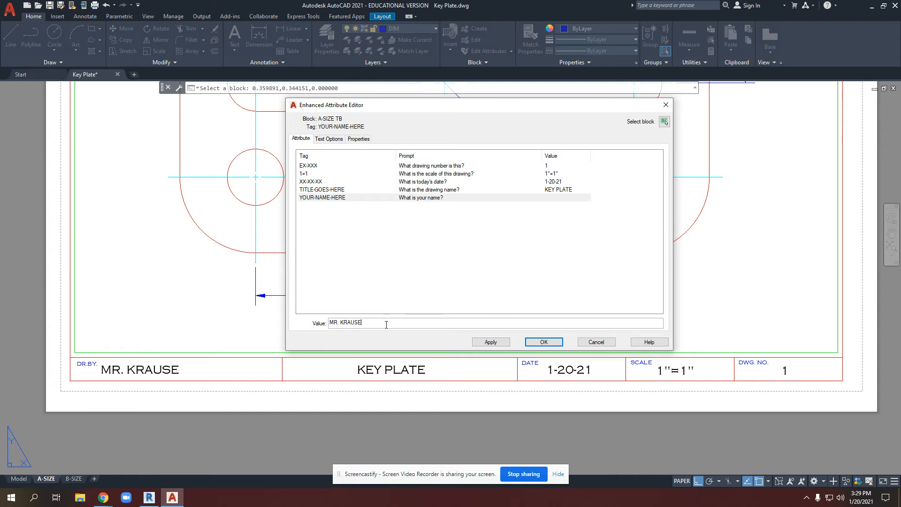
pyautogui.click(543, 341)
pyautogui.scroll(-2, 468, 332)
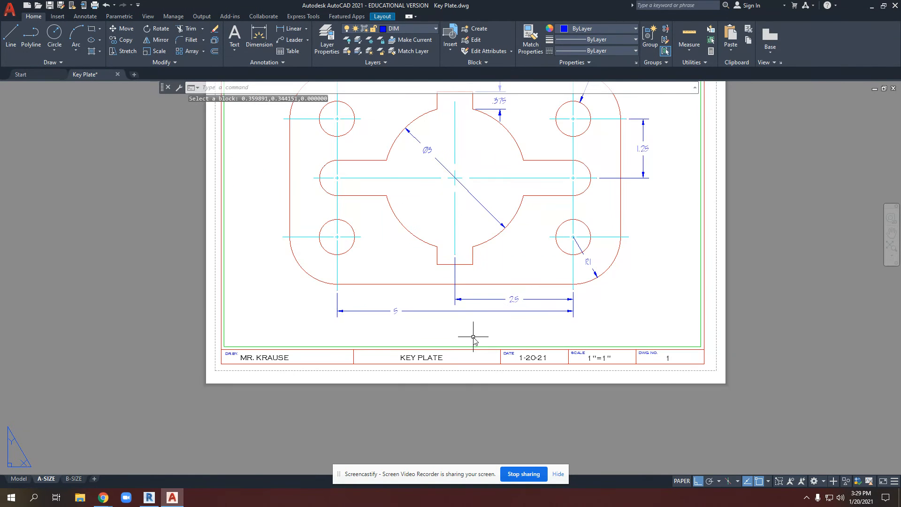
pyautogui.moveTo(483, 316); pyautogui.dragTo(501, 395, button='middle')
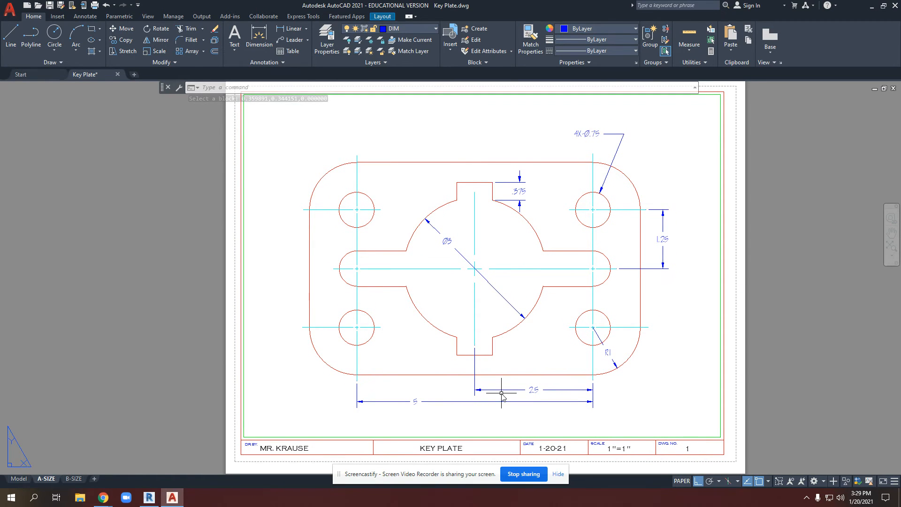